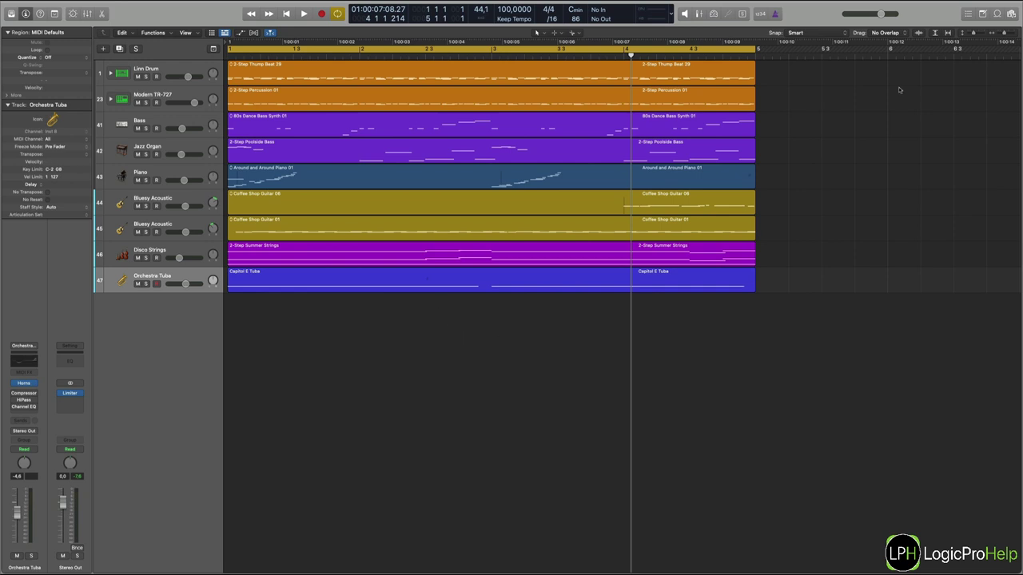
Show the Event List for the 2-Step Thump Beat 29 region, widen the list, and look through its events
{"action": "left_click", "coordinate": [967, 14]}
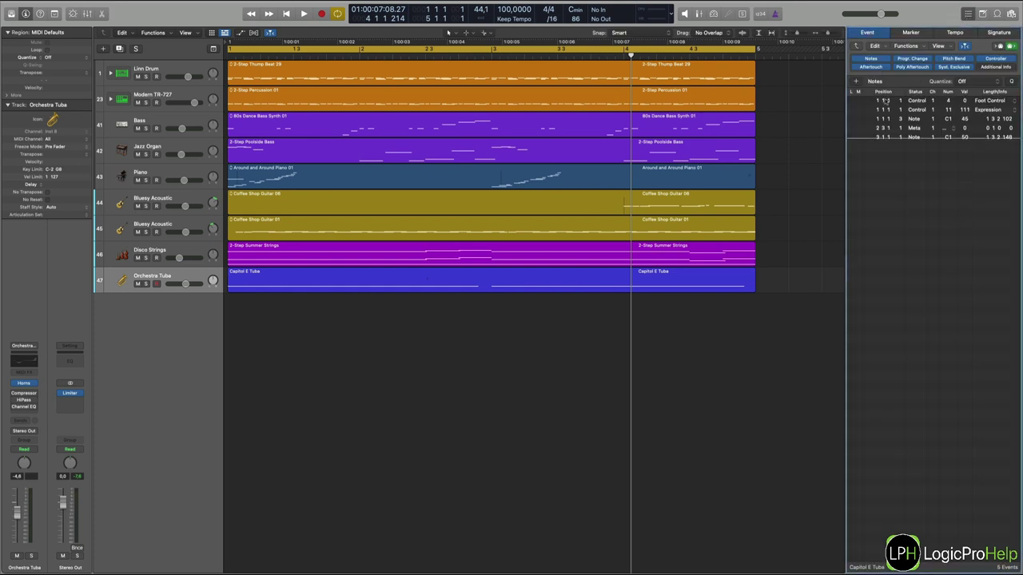
{"action": "left_click", "coordinate": [721, 78]}
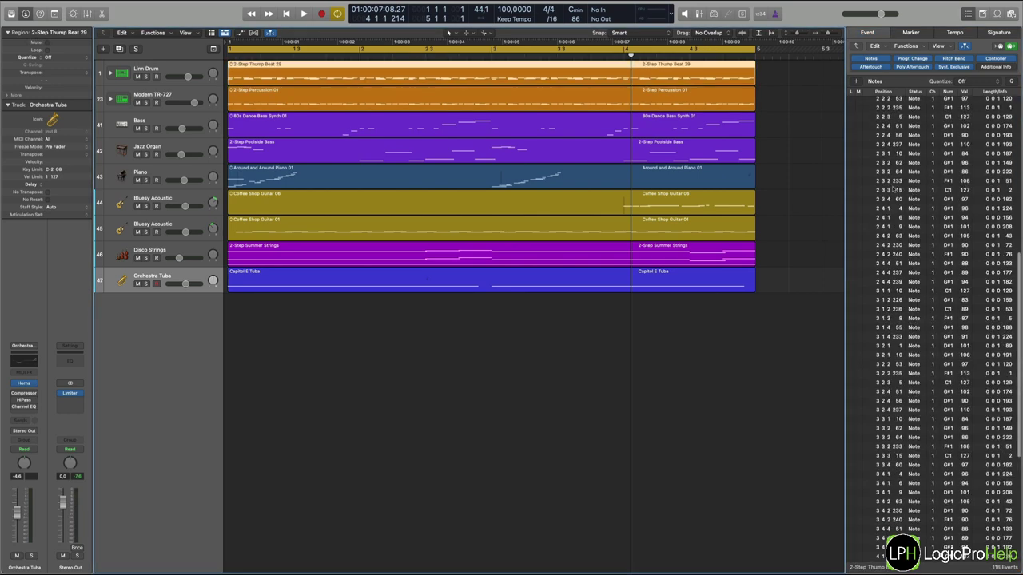
{"action": "scroll", "coordinate": [912, 134], "scroll_direction": "down", "scroll_amount": 5}
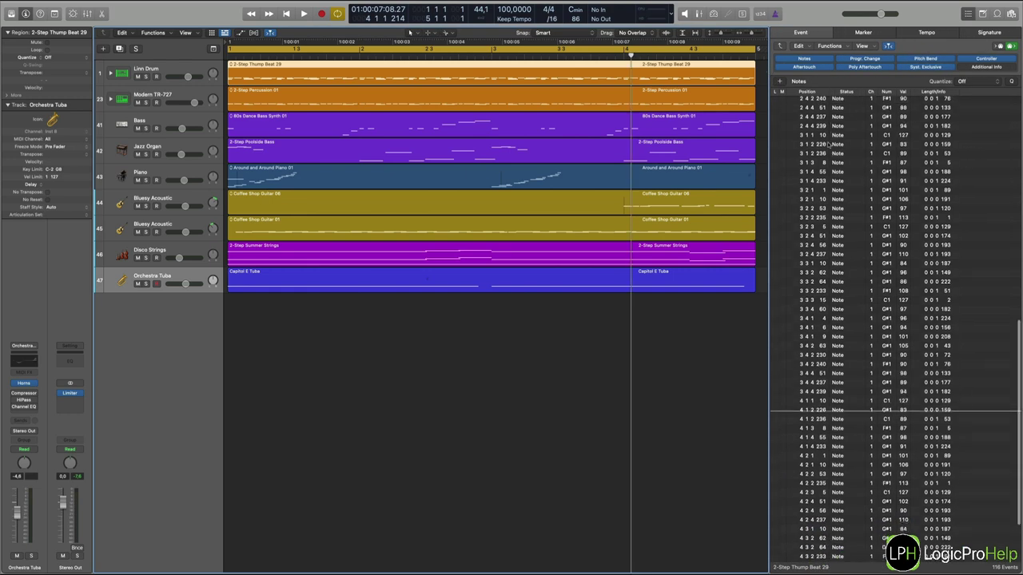
{"action": "scroll", "coordinate": [828, 154], "scroll_direction": "down", "scroll_amount": 4}
{"action": "scroll", "coordinate": [847, 240], "scroll_direction": "up", "scroll_amount": 10}
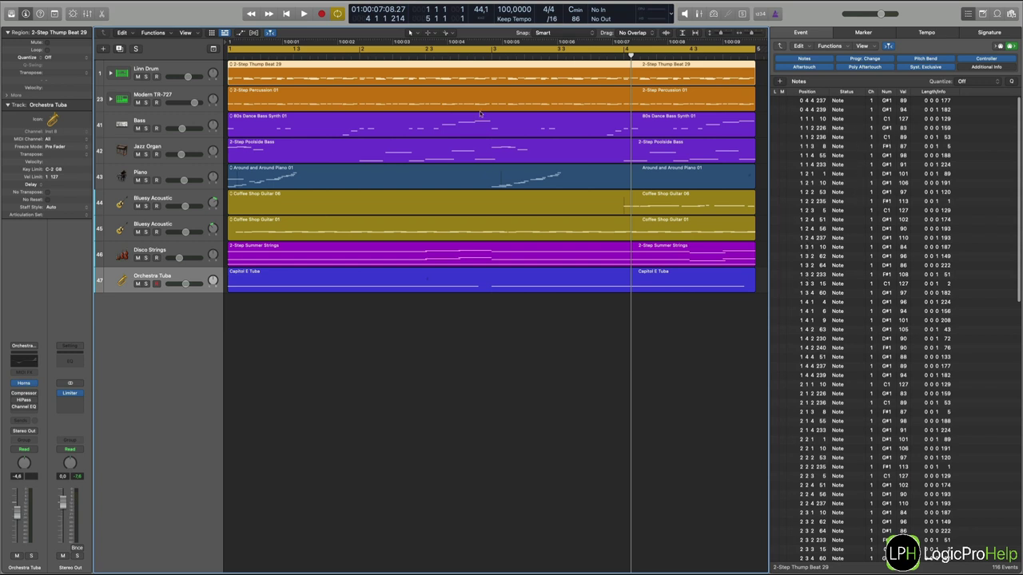
Open the 2-Step Thump Beat 29 region in the Piano Roll at its opening bars and solo the Linn Drum track
{"action": "key", "text": "p"}
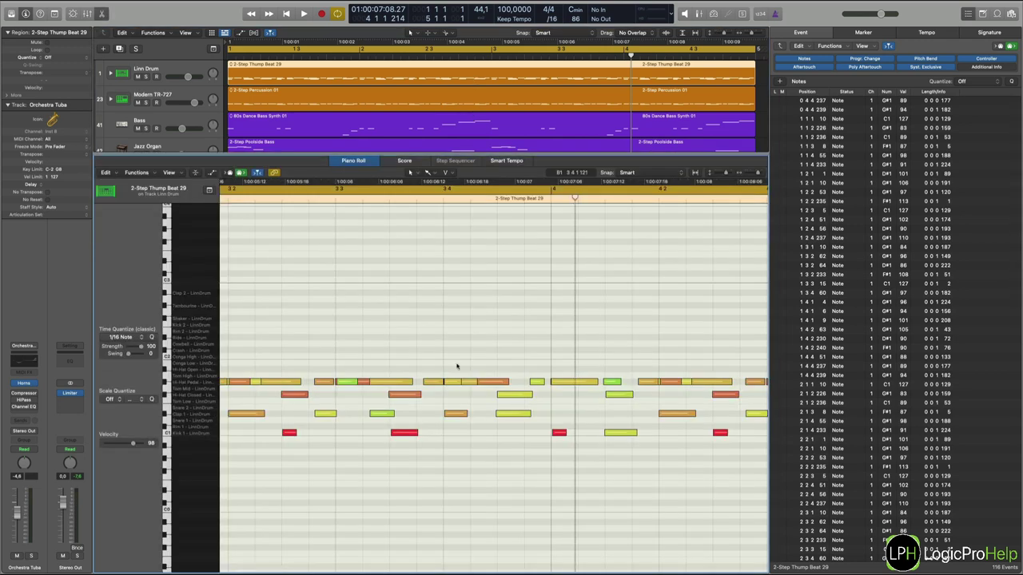
{"action": "scroll", "coordinate": [457, 367], "scroll_direction": "left", "scroll_amount": 15}
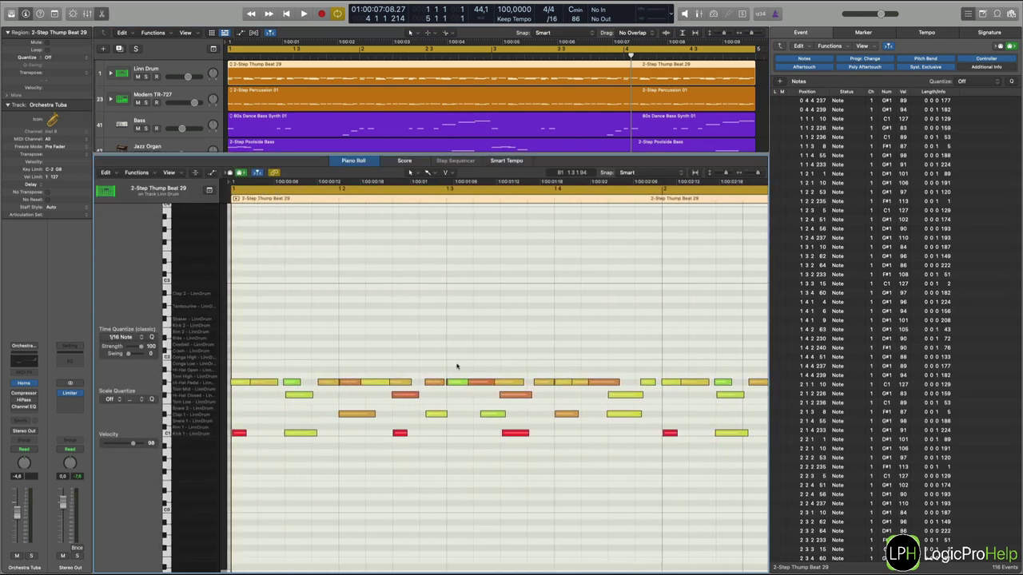
{"action": "scroll", "coordinate": [480, 272], "scroll_direction": "right", "scroll_amount": 5}
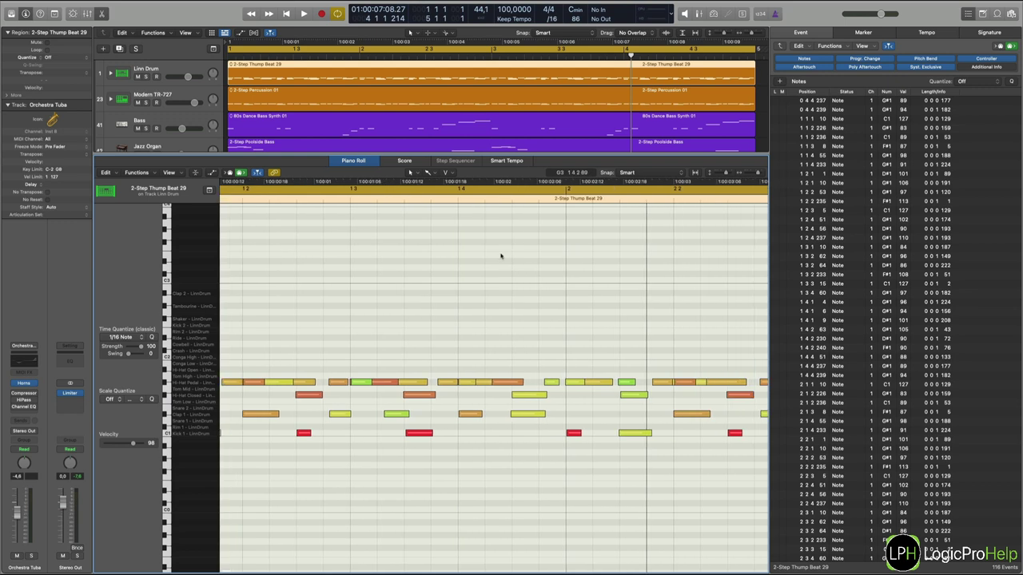
{"action": "scroll", "coordinate": [501, 256], "scroll_direction": "right", "scroll_amount": 1}
{"action": "left_click", "coordinate": [146, 77]}
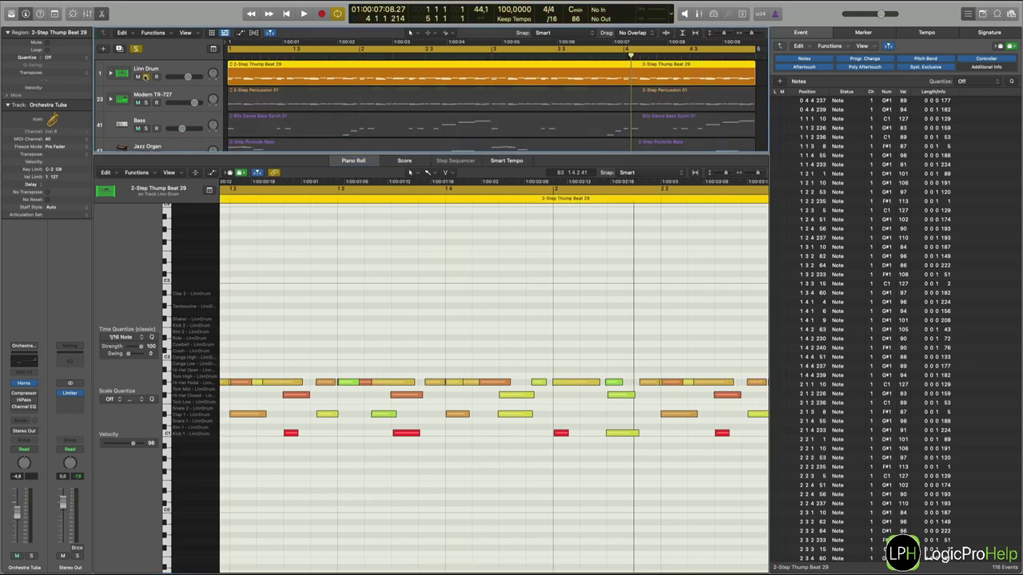
{"action": "scroll", "coordinate": [485, 352], "scroll_direction": "down", "scroll_amount": 2}
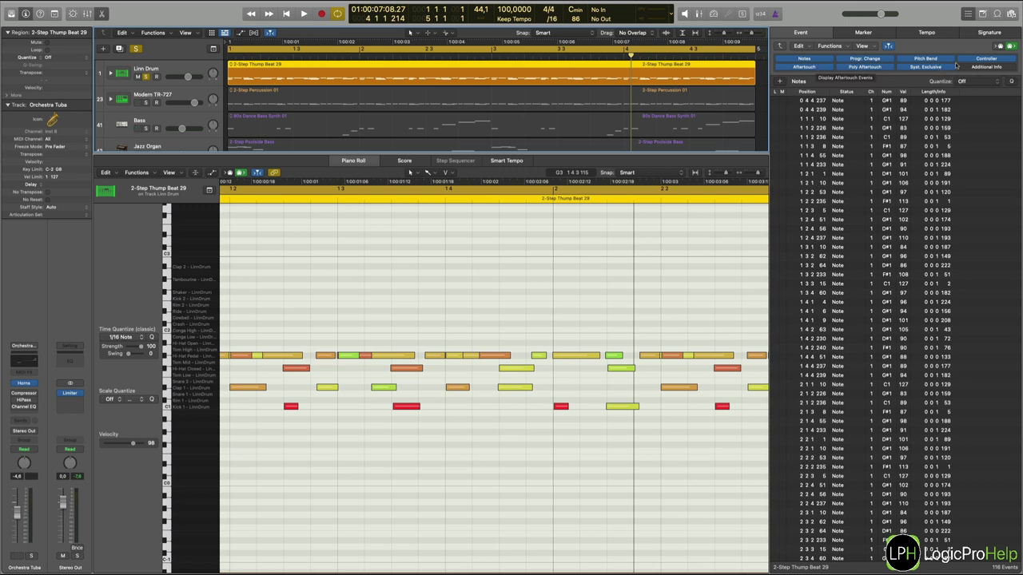
Filter the Event List to show only Notes by turning off all the other event types
{"action": "left_click", "coordinate": [956, 67]}
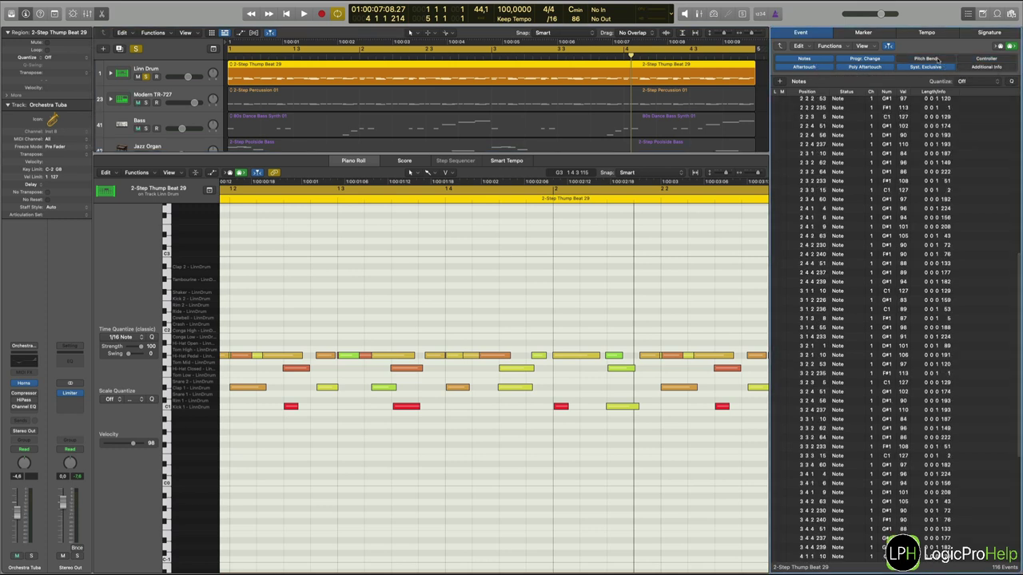
{"action": "left_click", "coordinate": [865, 59]}
{"action": "left_click", "coordinate": [865, 67]}
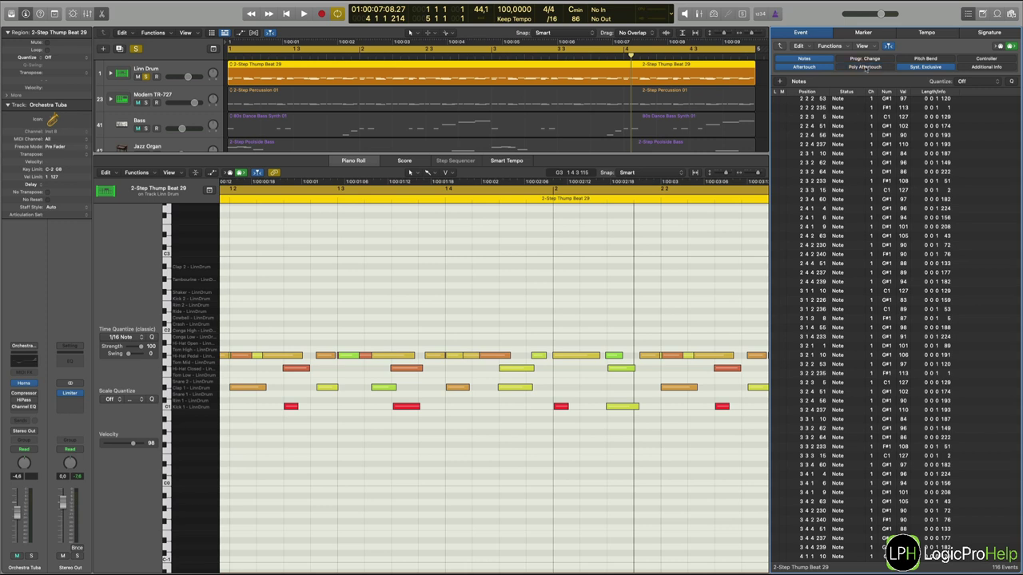
{"action": "left_click", "coordinate": [915, 68]}
{"action": "left_click", "coordinate": [806, 67]}
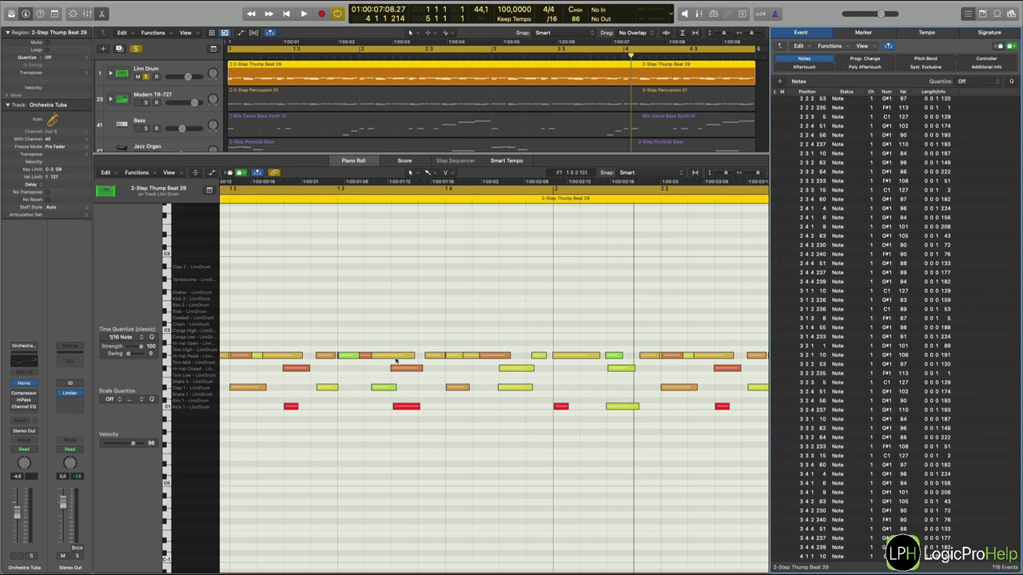
{"action": "scroll", "coordinate": [850, 292], "scroll_direction": "down", "scroll_amount": 6}
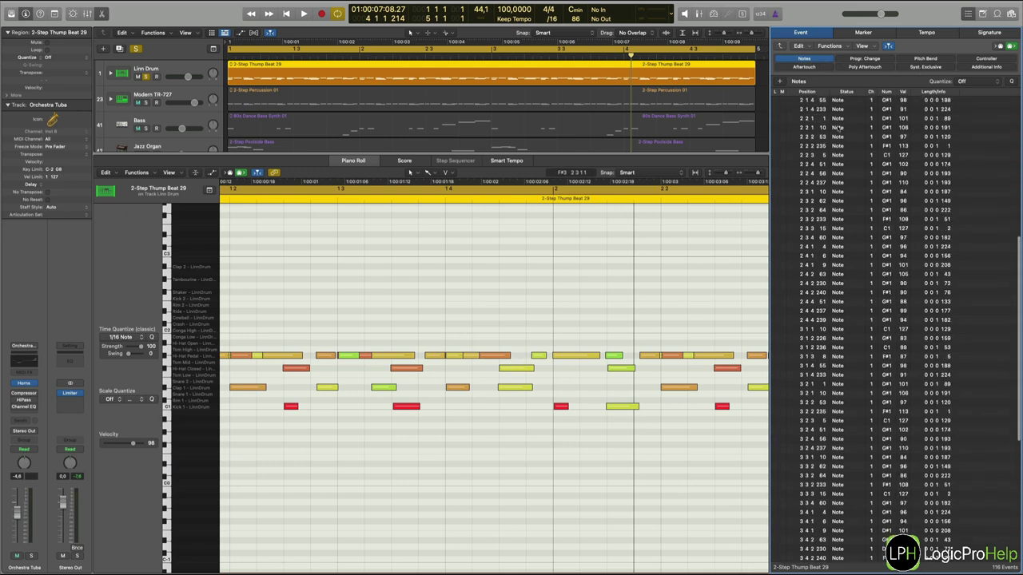
{"action": "scroll", "coordinate": [849, 291], "scroll_direction": "up", "scroll_amount": 15}
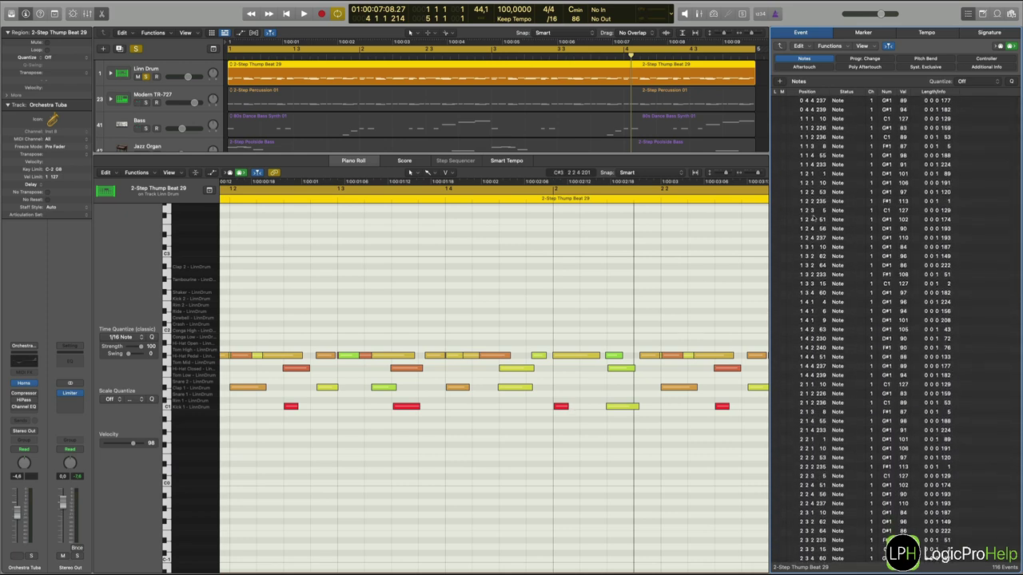
Select several hi-hat notes in the Piano Roll and step forward to the G#1 note at 2 2 1 10, comparing them with the Event List
{"action": "left_click", "coordinate": [451, 355]}
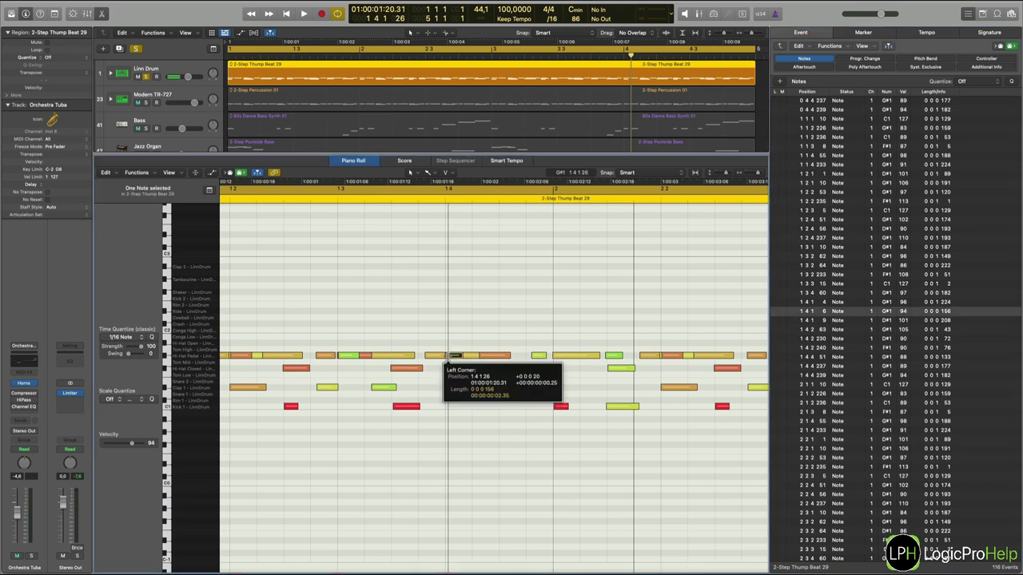
{"action": "left_click", "coordinate": [496, 355]}
{"action": "left_click", "coordinate": [515, 368]}
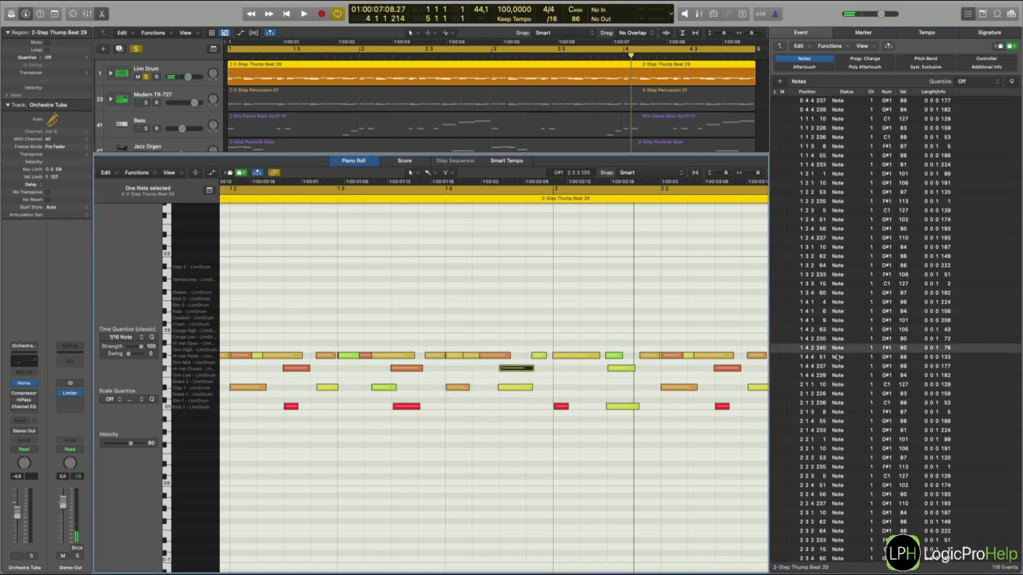
{"action": "key", "text": "Right"}
{"action": "key", "text": "Right"}
{"action": "key", "text": "Right"}
{"action": "key", "text": "Right"}
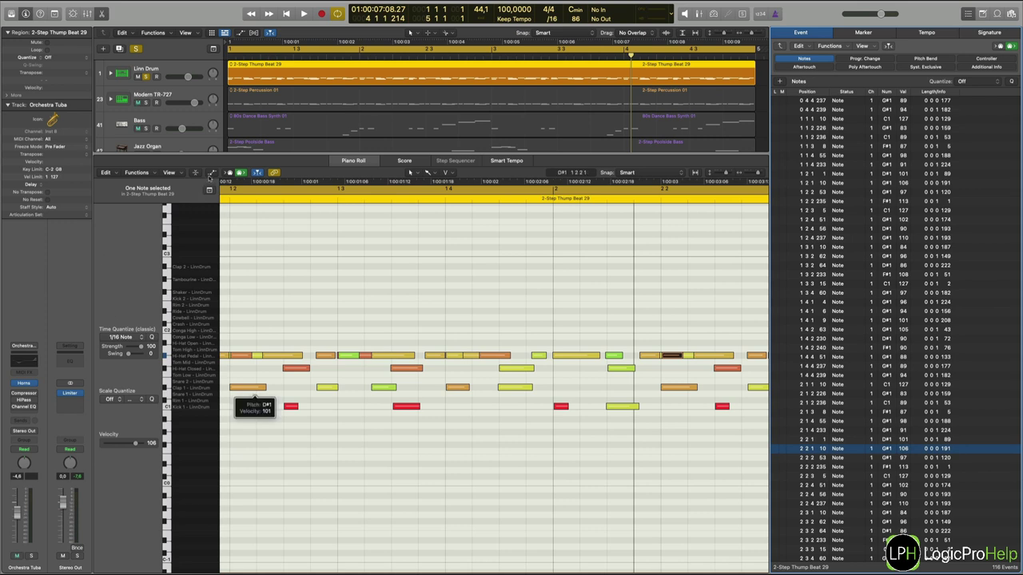
Set the Piano Roll note color to By MIDI Channel
{"action": "left_click", "coordinate": [169, 172]}
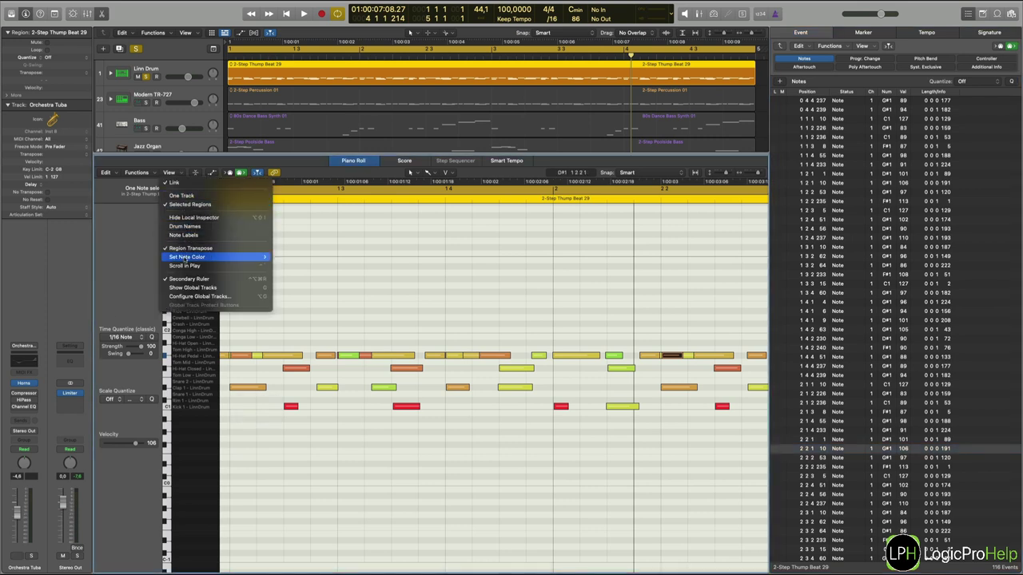
{"action": "mouse_move", "coordinate": [182, 258]}
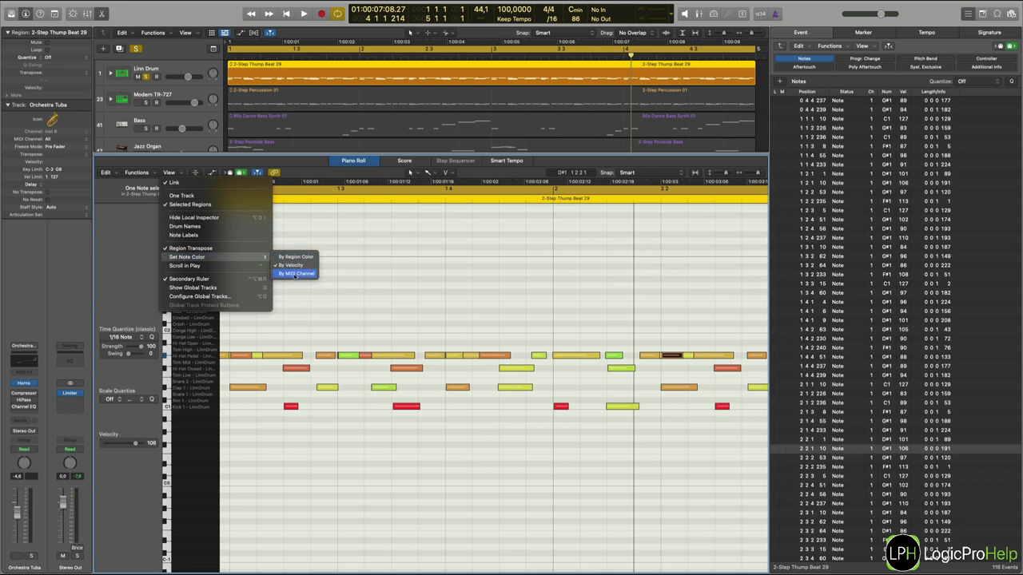
{"action": "left_click", "coordinate": [296, 273]}
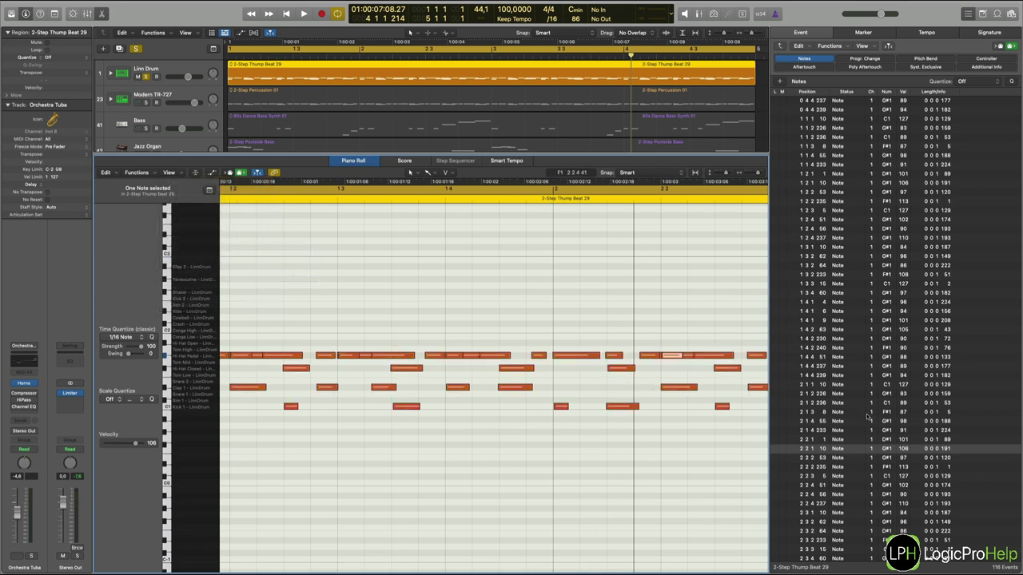
Set the MIDI channel of the G#1 note at 2 2 1 10 to 3, check its color, and return it to channel 1
{"action": "left_click", "coordinate": [873, 449]}
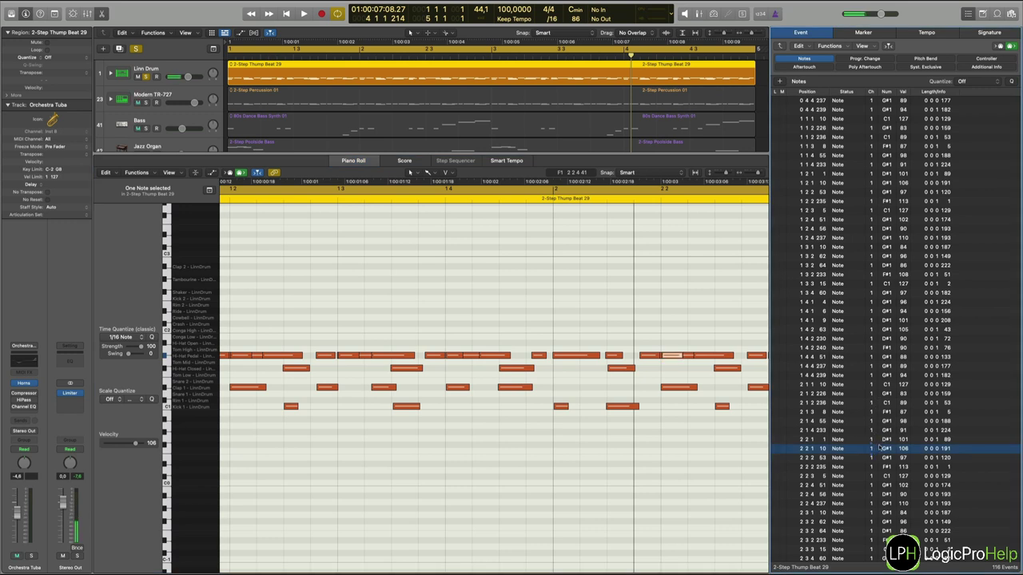
{"action": "left_click_drag", "start_coordinate": [879, 438], "coordinate": [879, 452]}
{"action": "left_click", "coordinate": [676, 360]}
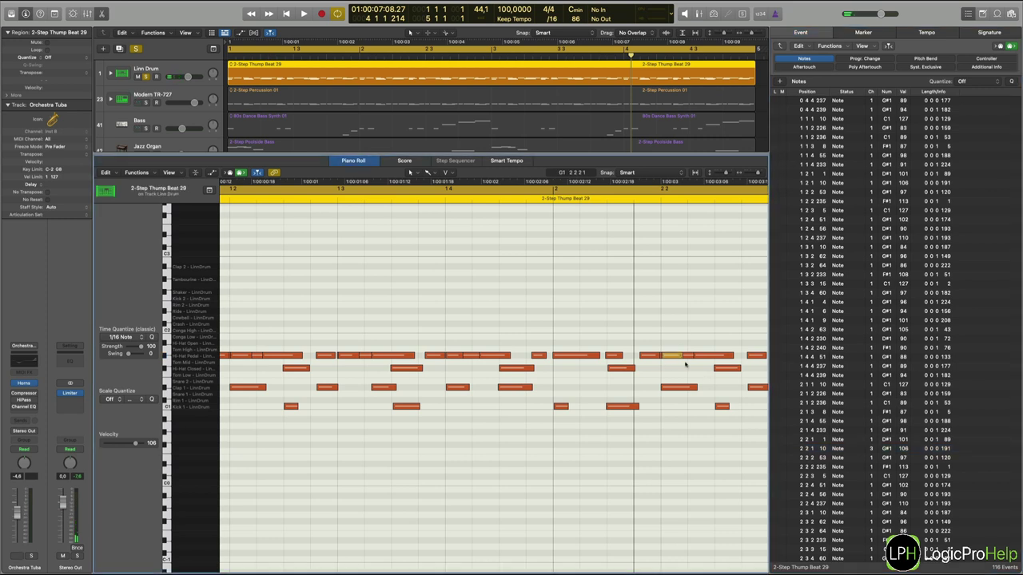
{"action": "left_click", "coordinate": [676, 357]}
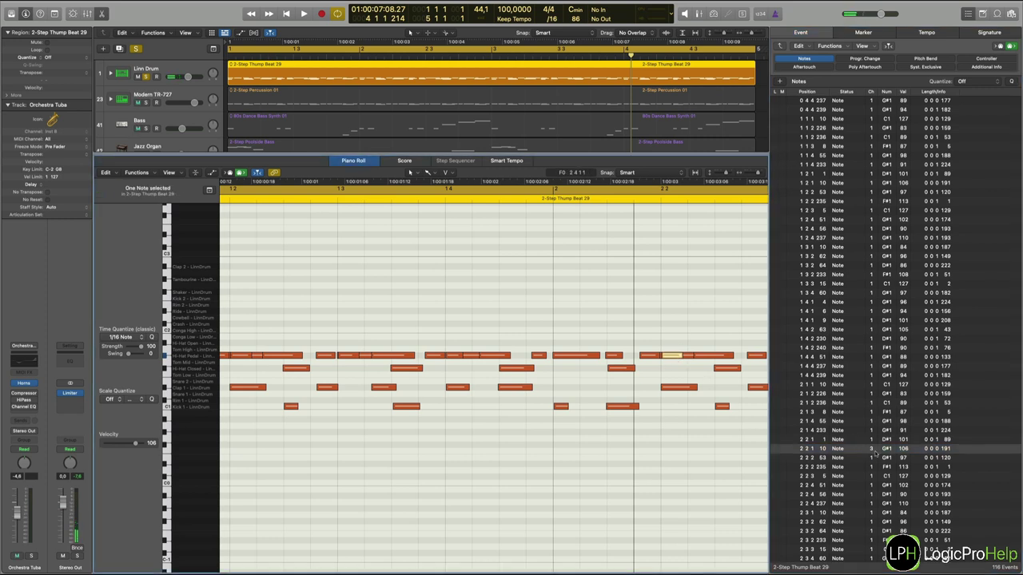
{"action": "left_click", "coordinate": [875, 450]}
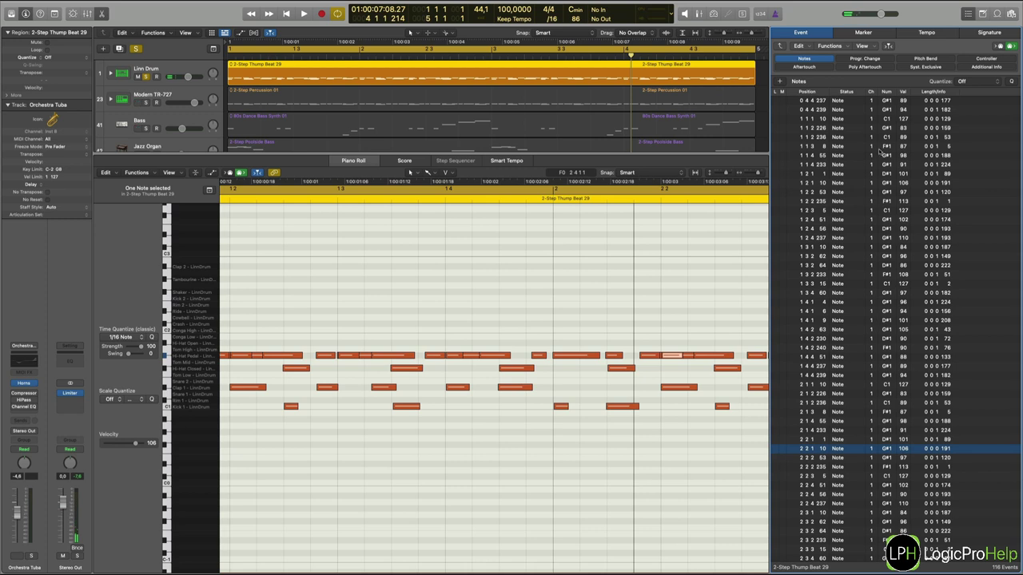
Show the Articulation column in the Event List and select the first note of the Disco Strings track's 2-Step Summer Strings region there
{"action": "right_click", "coordinate": [967, 91]}
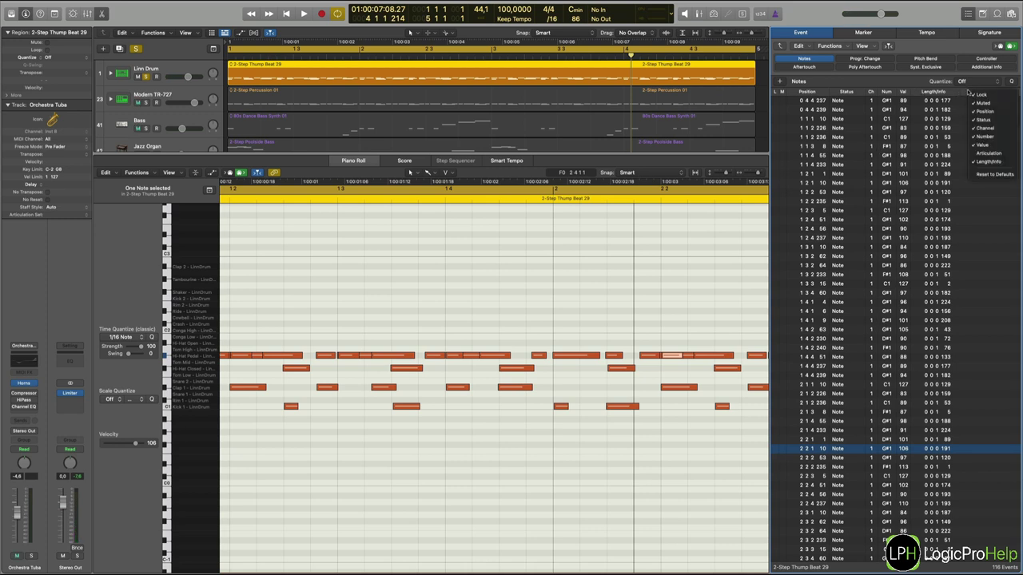
{"action": "left_click", "coordinate": [977, 153]}
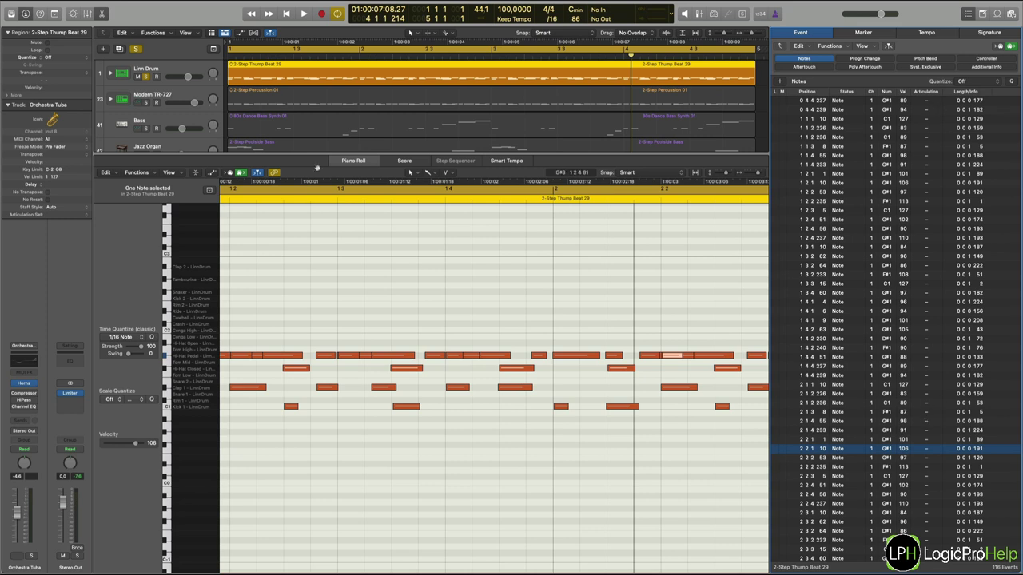
{"action": "left_click", "coordinate": [137, 69]}
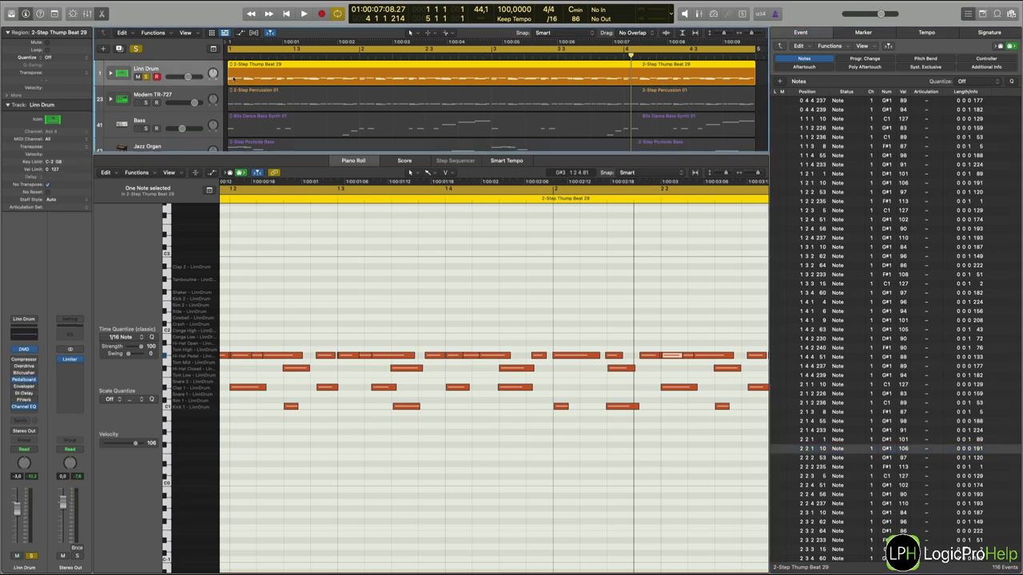
{"action": "scroll", "coordinate": [178, 108], "scroll_direction": "down", "scroll_amount": 15}
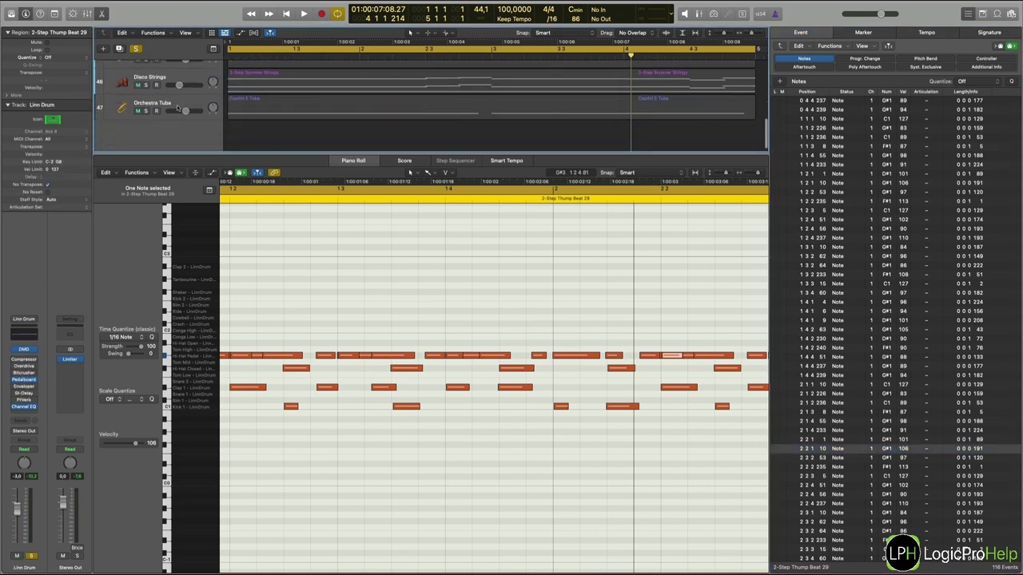
{"action": "left_click", "coordinate": [177, 78]}
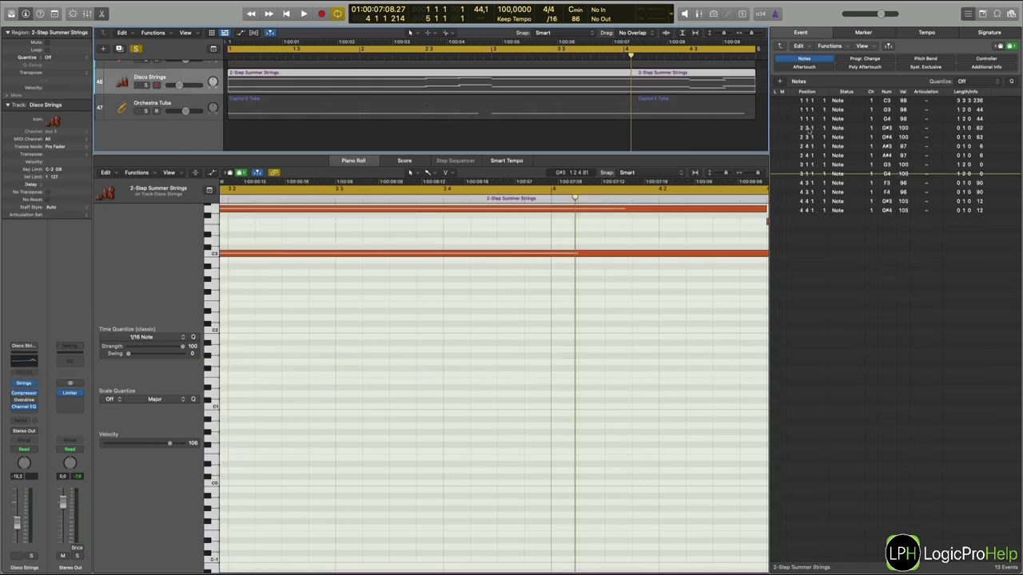
{"action": "left_click", "coordinate": [929, 101]}
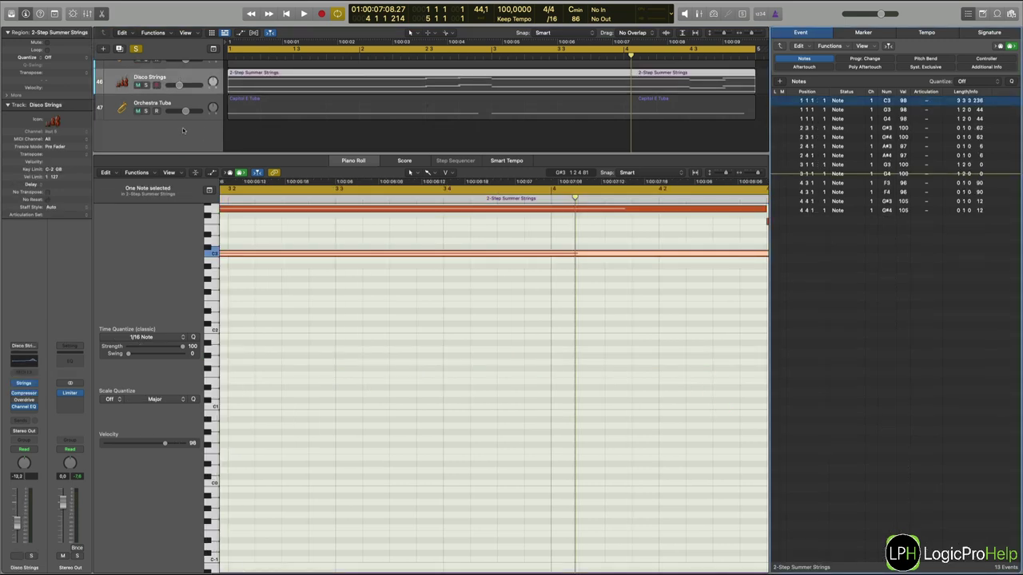
Create a new Software Instrument track with an Empty Channel Strip below the Orchestra Tuba track, leaving the Library hidden
{"action": "scroll", "coordinate": [183, 130], "scroll_direction": "up", "scroll_amount": 2}
{"action": "left_click", "coordinate": [180, 130]}
{"action": "scroll", "coordinate": [171, 130], "scroll_direction": "up", "scroll_amount": 2}
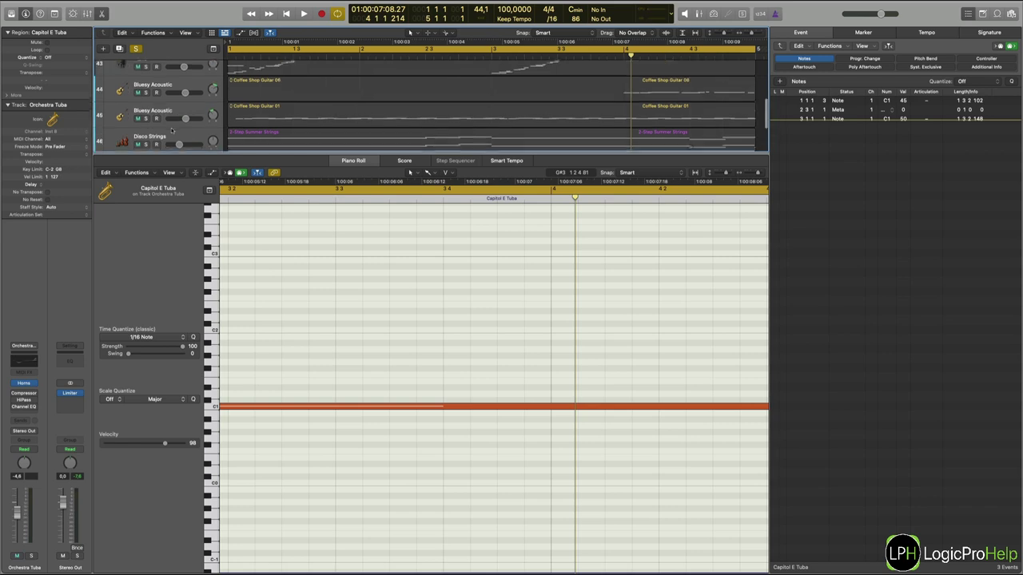
{"action": "scroll", "coordinate": [171, 130], "scroll_direction": "down", "scroll_amount": 3}
{"action": "key", "text": "alt+super+n"}
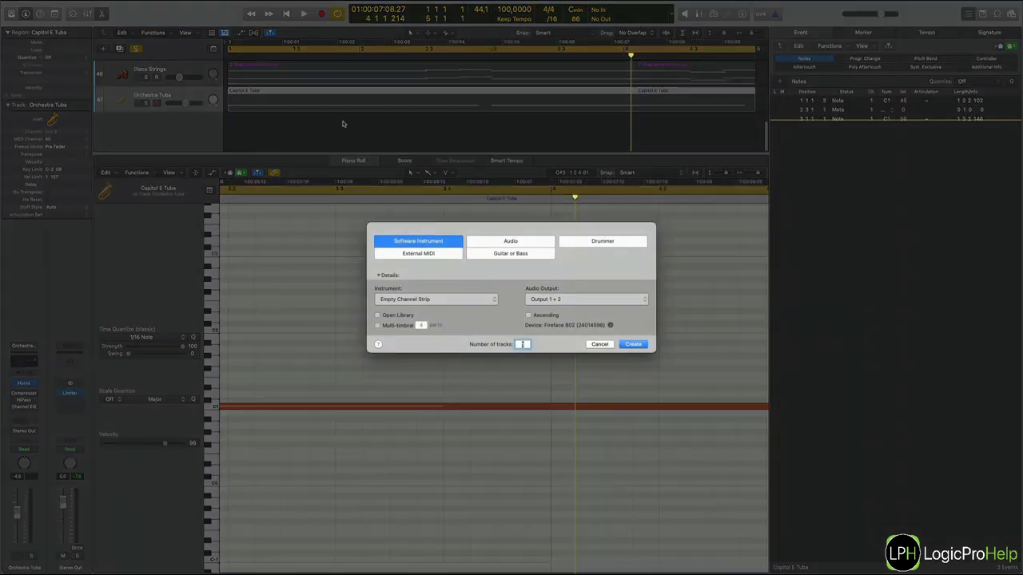
{"action": "left_click", "coordinate": [632, 344]}
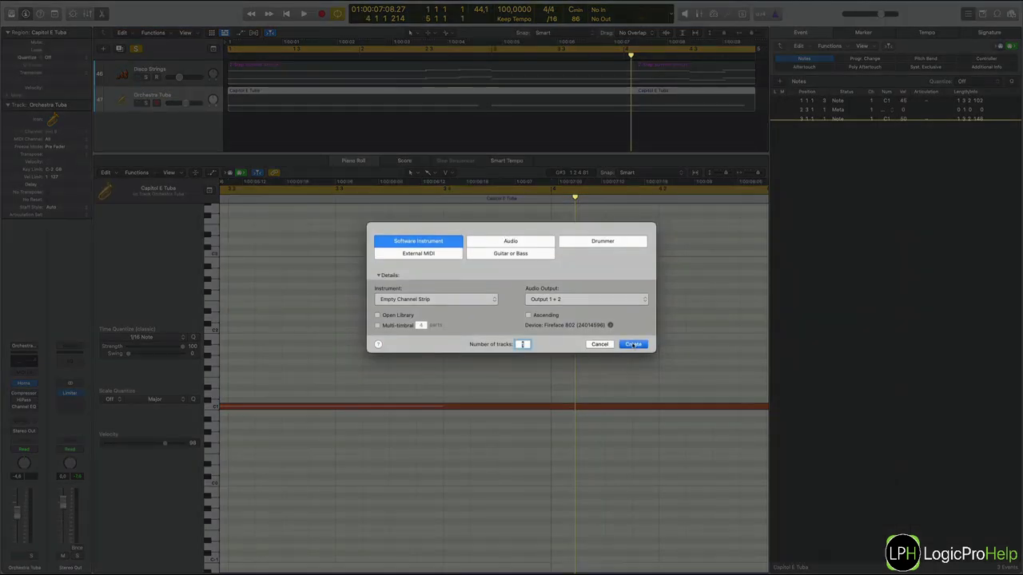
{"action": "left_click", "coordinate": [11, 13]}
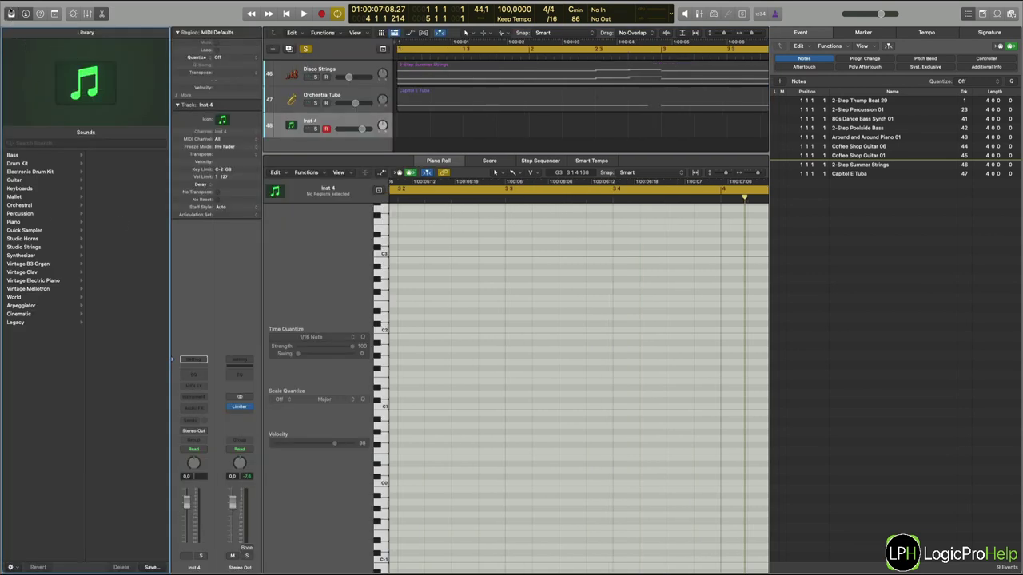
{"action": "key", "text": "y"}
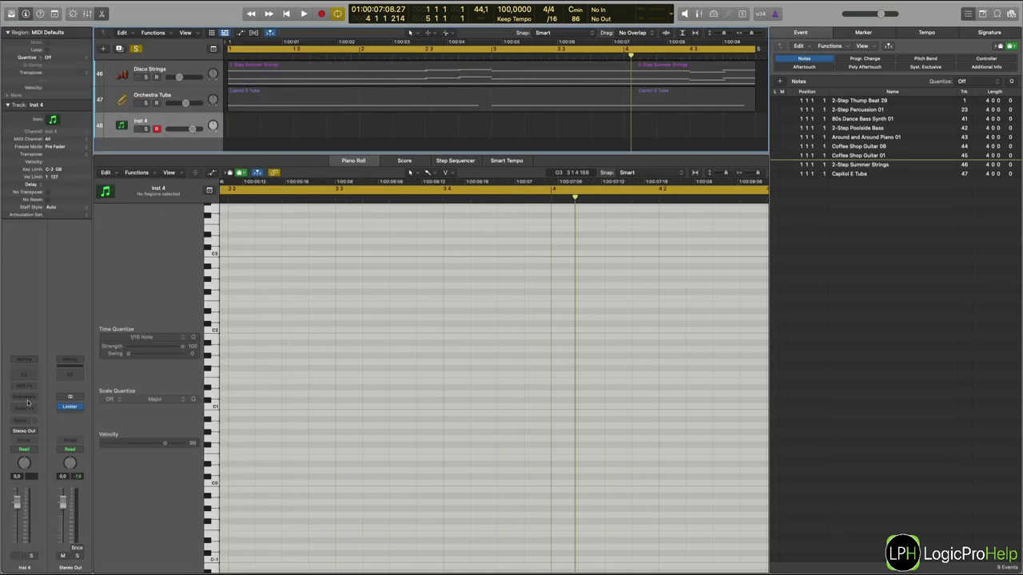
Insert the Sampler instrument on the Inst 4 track and load its Violas+ preset from the Orchestral Strings category
{"action": "left_click", "coordinate": [27, 403]}
{"action": "scroll", "coordinate": [43, 503], "scroll_direction": "down", "scroll_amount": 4}
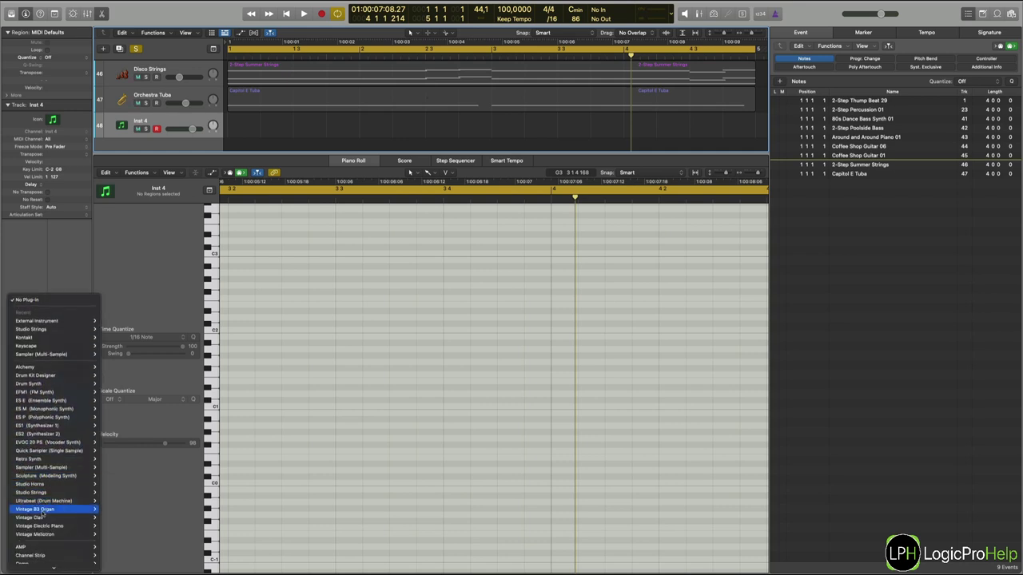
{"action": "mouse_move", "coordinate": [40, 473]}
{"action": "key", "text": "Escape"}
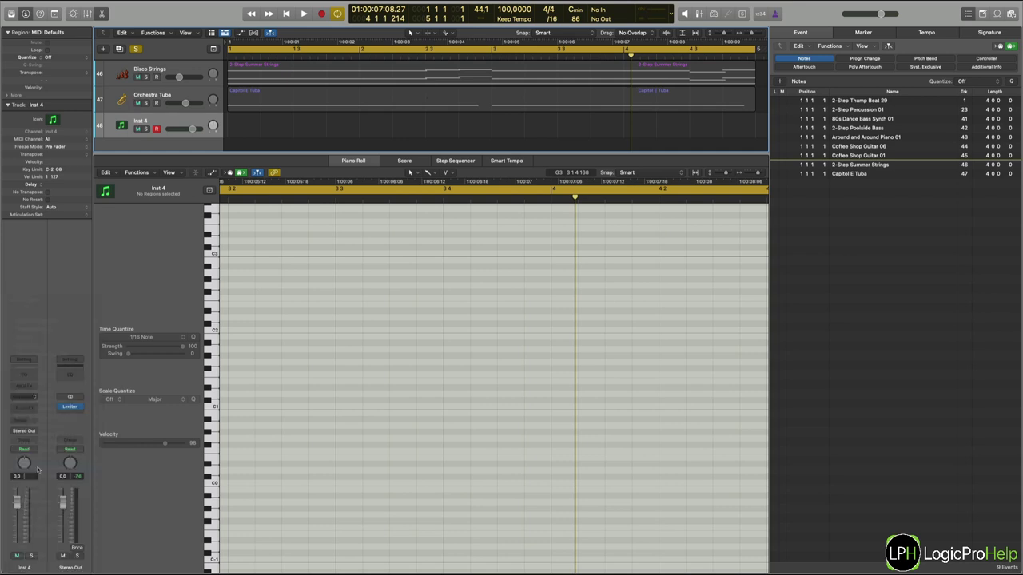
{"action": "left_click", "coordinate": [388, 130]}
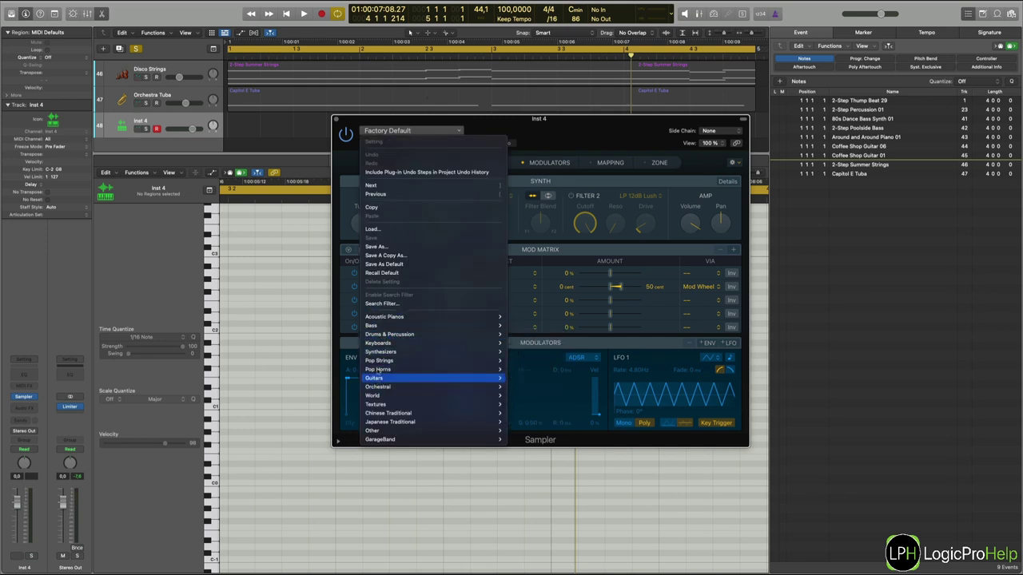
{"action": "mouse_move", "coordinate": [378, 364]}
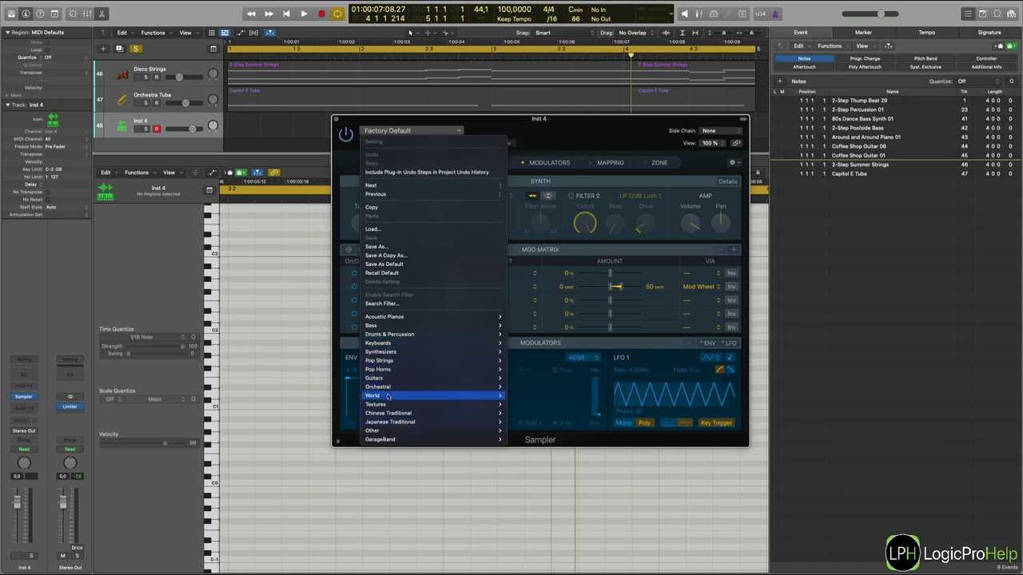
{"action": "mouse_move", "coordinate": [386, 390]}
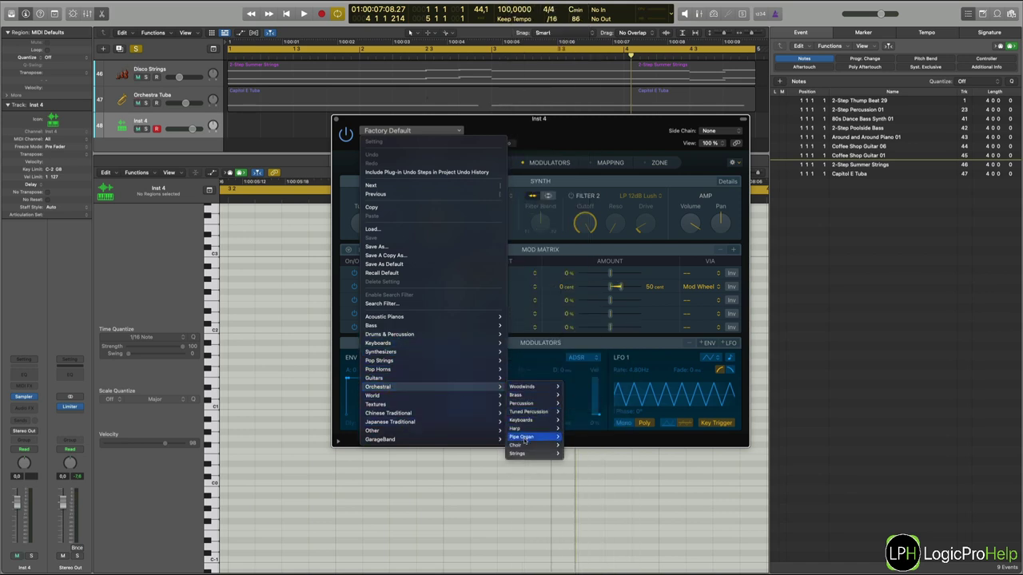
{"action": "mouse_move", "coordinate": [521, 456]}
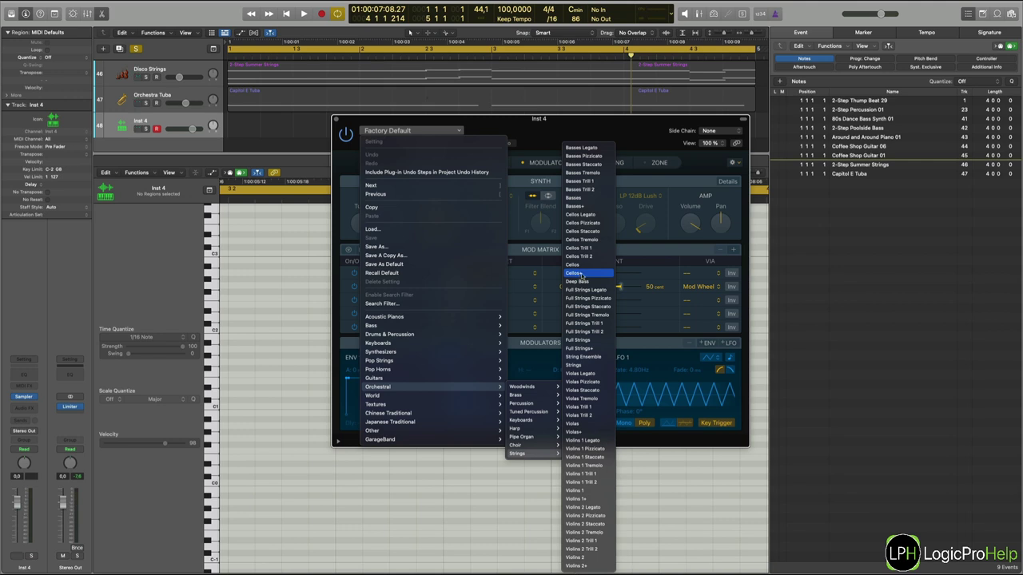
{"action": "left_click", "coordinate": [574, 433]}
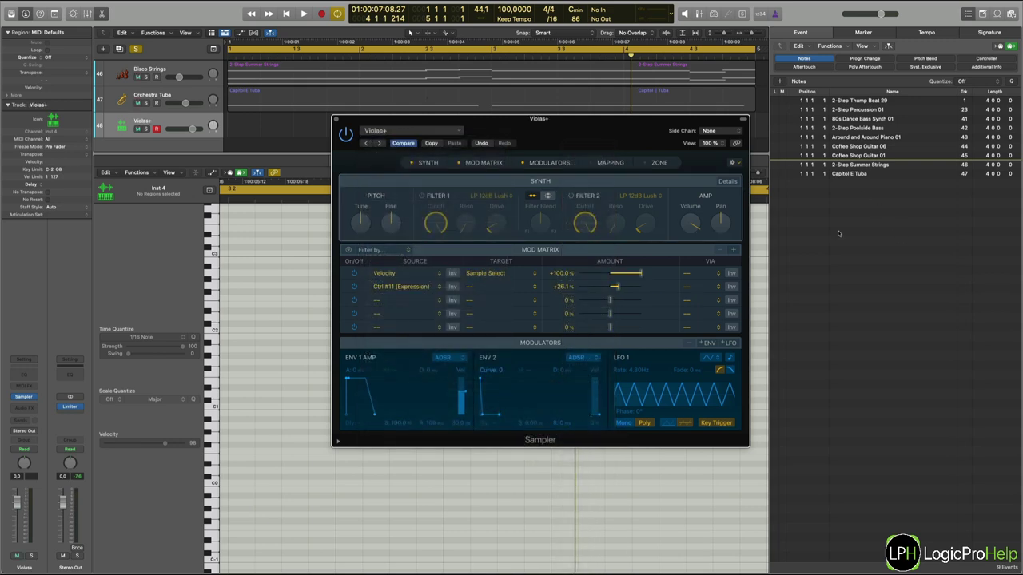
Create a MIDI region at bar 1 on the Violas+ track, solo the track, and close the Sampler window
{"action": "right_click", "coordinate": [235, 126]}
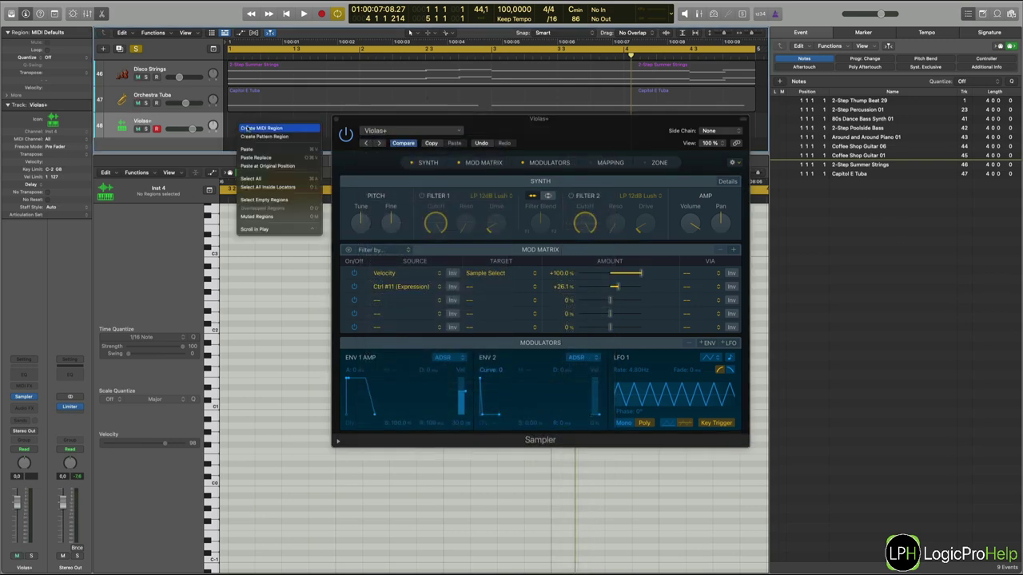
{"action": "left_click", "coordinate": [251, 131]}
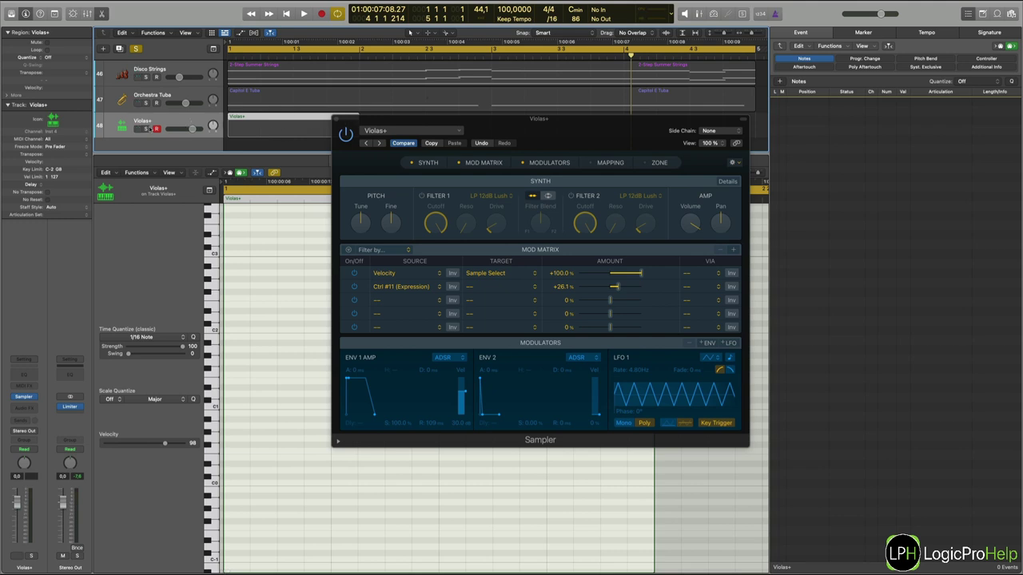
{"action": "left_click", "coordinate": [147, 128]}
{"action": "left_click", "coordinate": [258, 123]}
{"action": "left_click", "coordinate": [335, 119]}
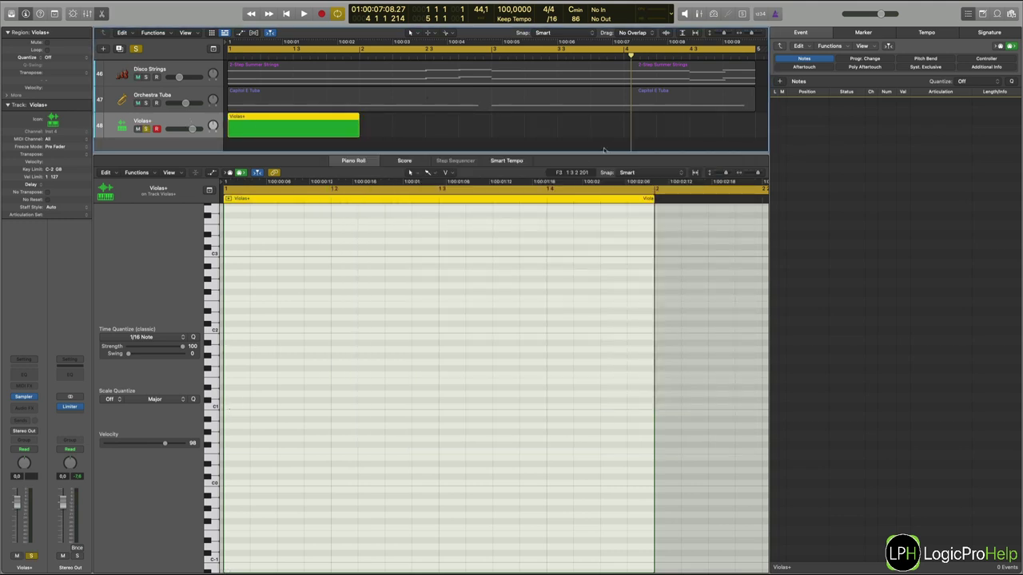
Set the Piano Roll's secondary tool to Pencil and draw ascending sixteenth notes C1, D1, E1, F1, G1, A1, B1, C2 from 1 1 1 1
{"action": "left_click", "coordinate": [432, 173]}
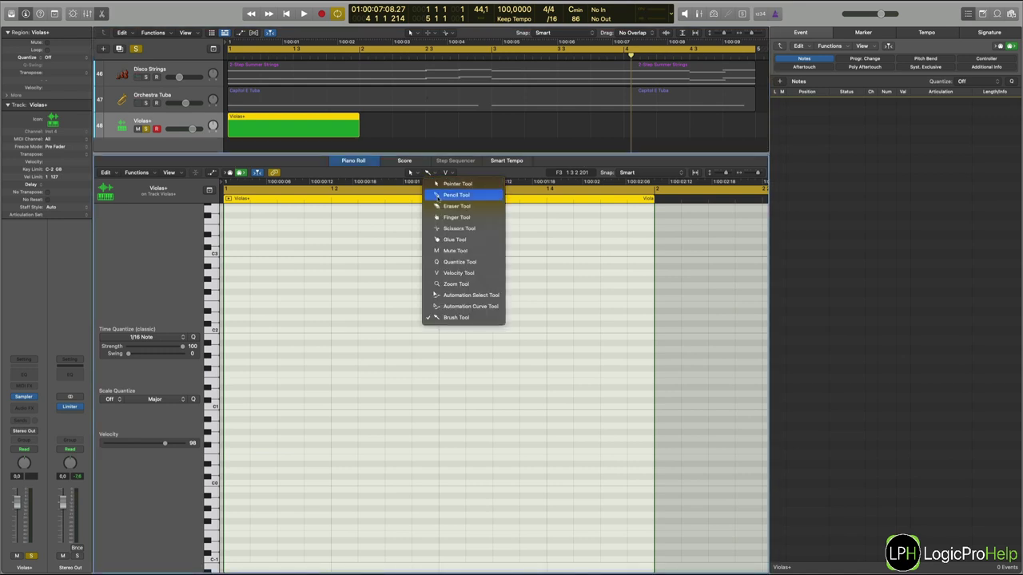
{"action": "left_click", "coordinate": [438, 196]}
{"action": "left_click_drag", "start_coordinate": [234, 407], "coordinate": [337, 371]}
{"action": "left_click", "coordinate": [287, 381]}
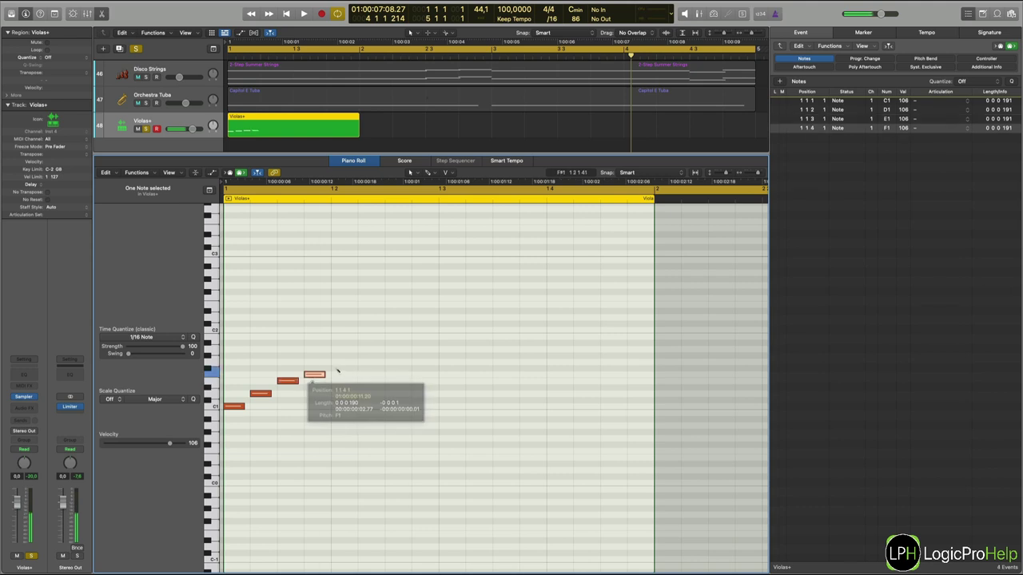
{"action": "left_click", "coordinate": [341, 361]}
{"action": "left_click", "coordinate": [368, 349]}
{"action": "left_click", "coordinate": [395, 336]}
{"action": "left_click", "coordinate": [422, 330]}
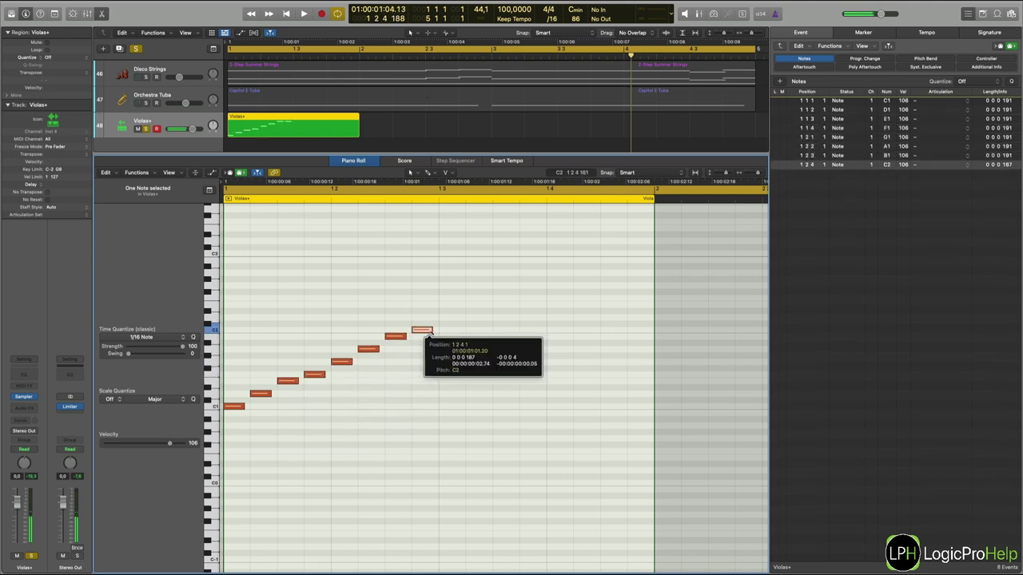
Continue the Violas+ melody with descending sixteenth notes B1, A1, G1, F1, E1, D1, C1, B0 from 1 3 1 1
{"action": "left_click", "coordinate": [449, 336]}
{"action": "left_click", "coordinate": [476, 348]}
{"action": "left_click", "coordinate": [504, 361]}
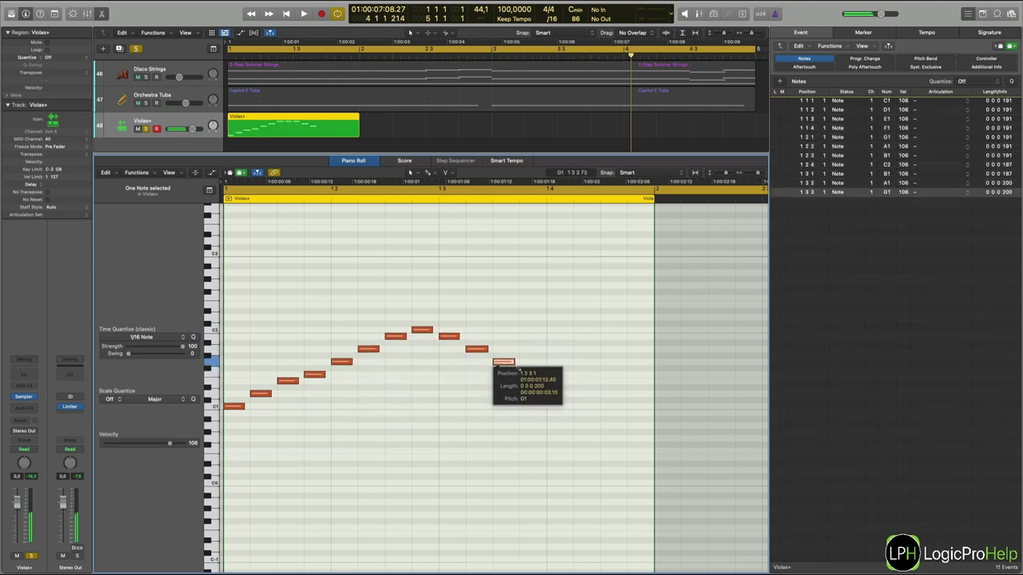
{"action": "left_click", "coordinate": [531, 374]}
{"action": "left_click", "coordinate": [558, 380]}
{"action": "left_click", "coordinate": [584, 394]}
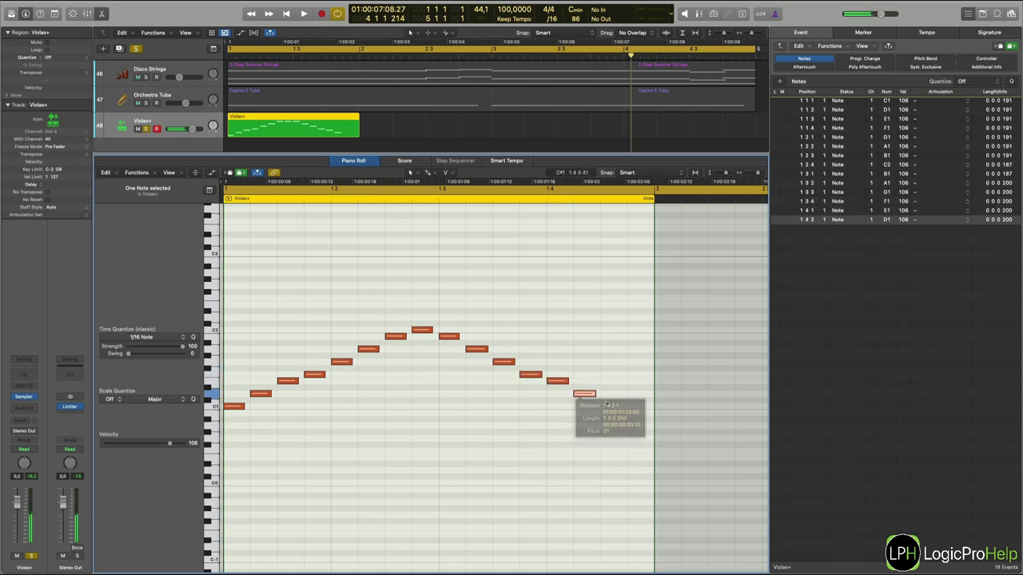
{"action": "left_click_drag", "start_coordinate": [612, 401], "coordinate": [612, 407]}
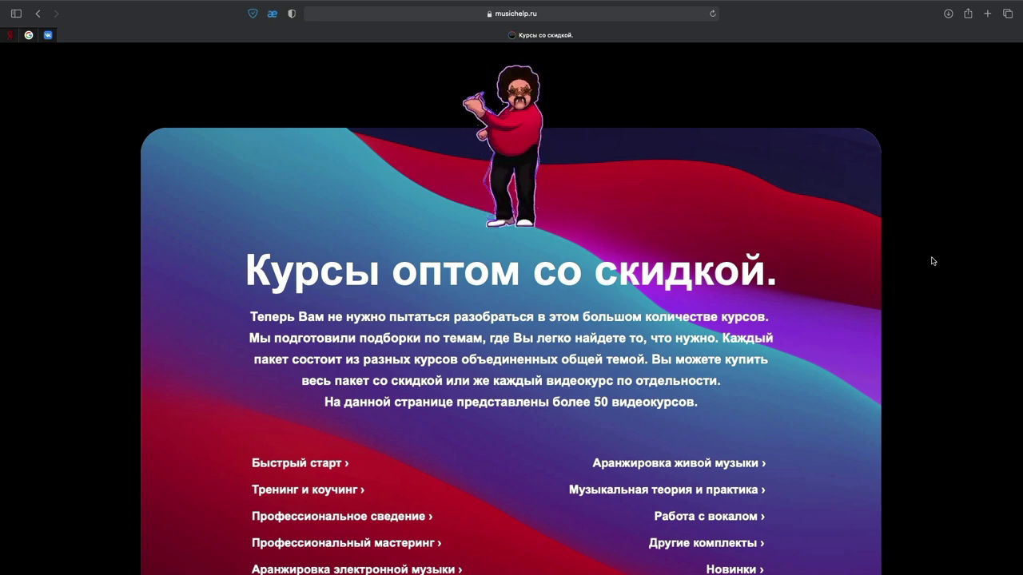
In the browser, look through the discounted course bundles on musichelp.ru, from live music arrangement through music theory to vocal work
{"action": "scroll", "coordinate": [932, 260], "scroll_direction": "down", "scroll_amount": 5}
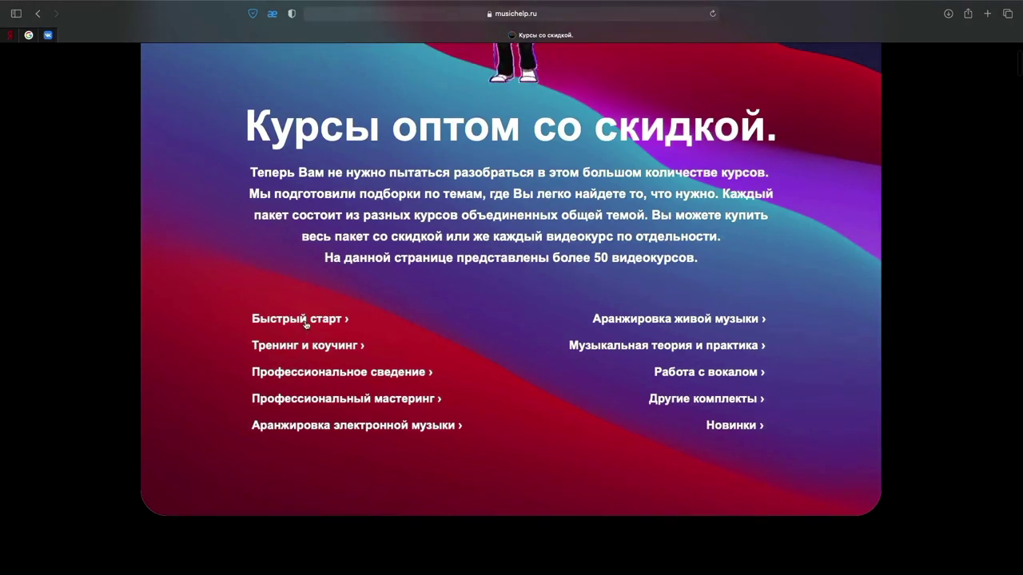
{"action": "left_click", "coordinate": [638, 324]}
{"action": "scroll", "coordinate": [628, 327], "scroll_direction": "down", "scroll_amount": 2}
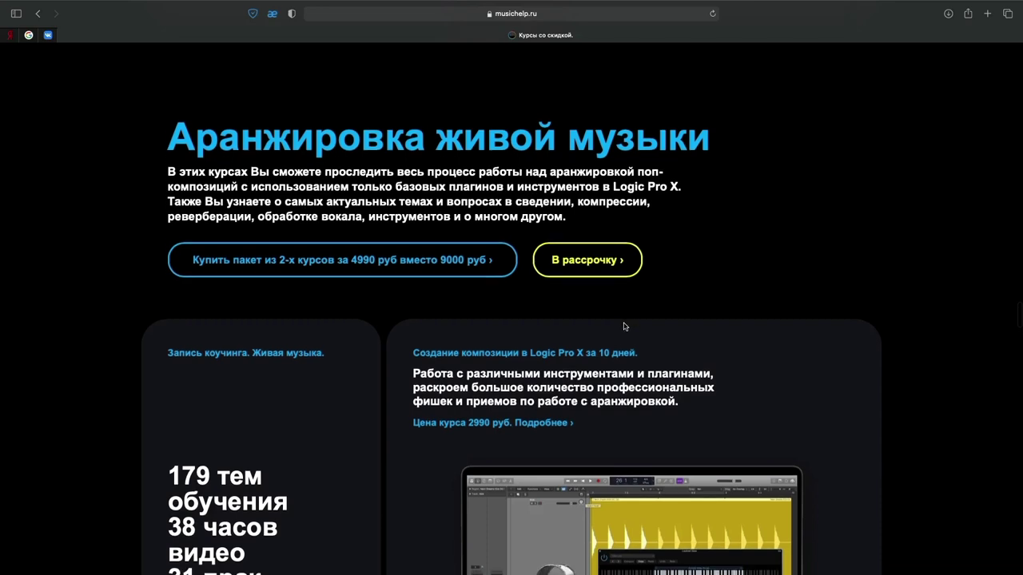
{"action": "scroll", "coordinate": [486, 275], "scroll_direction": "down", "scroll_amount": 10}
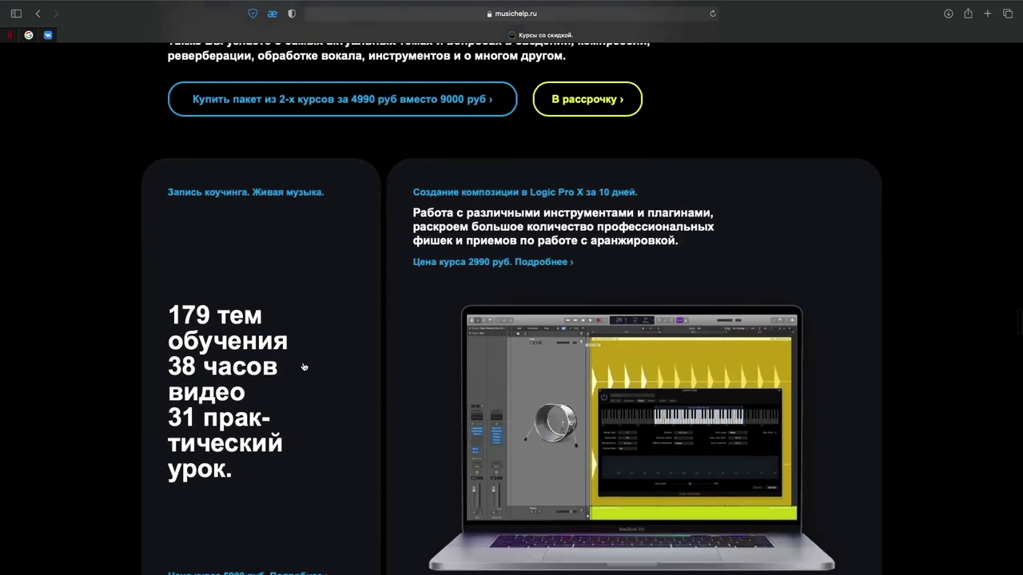
{"action": "scroll", "coordinate": [445, 389], "scroll_direction": "down", "scroll_amount": 9}
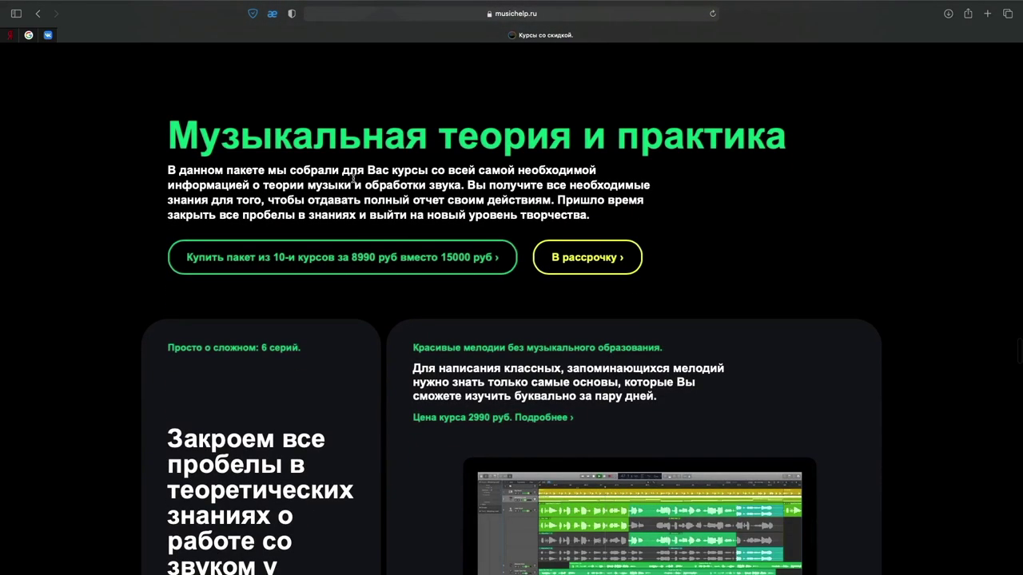
{"action": "scroll", "coordinate": [201, 304], "scroll_direction": "down", "scroll_amount": 20}
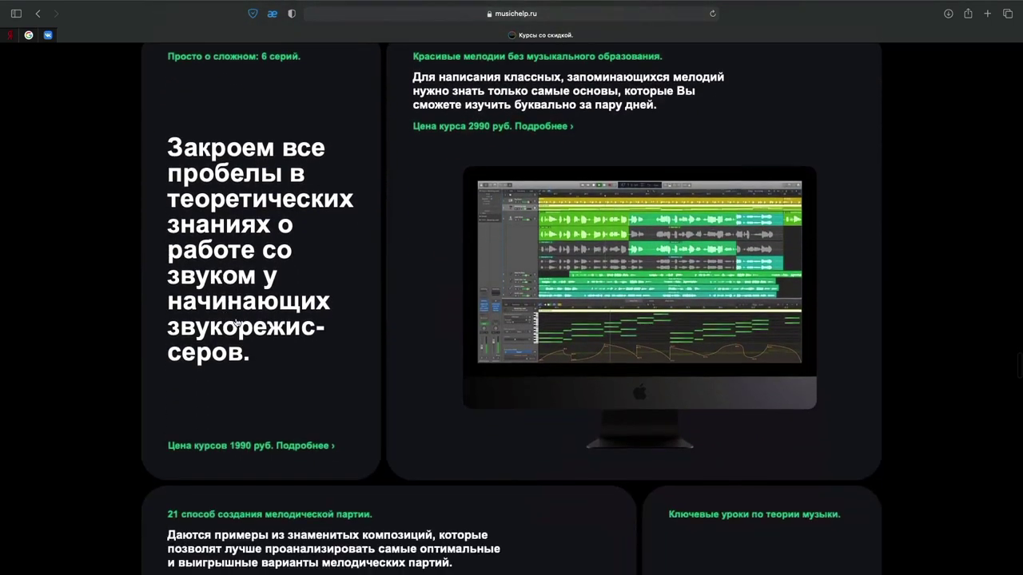
{"action": "scroll", "coordinate": [239, 323], "scroll_direction": "down", "scroll_amount": 12}
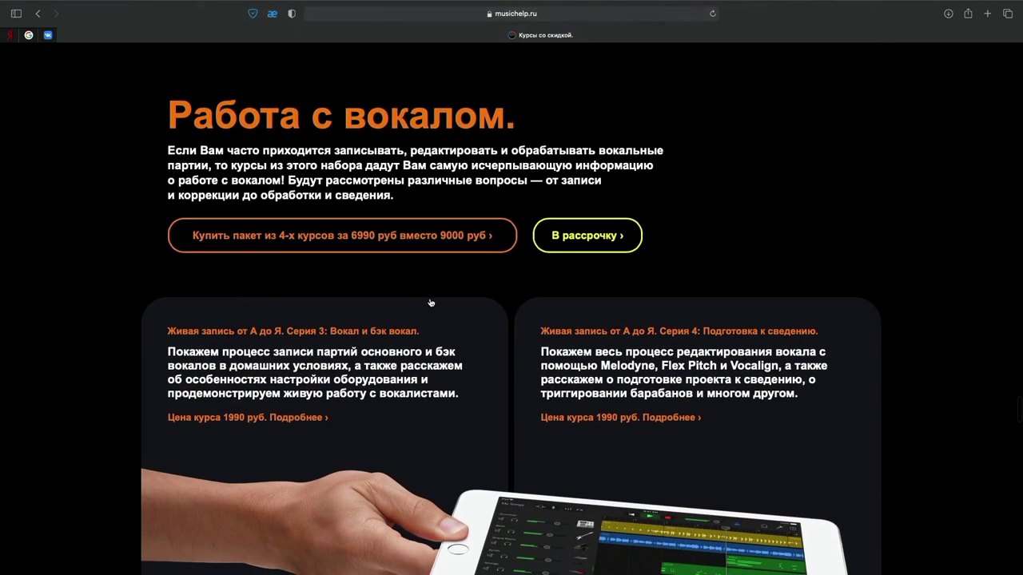
{"action": "key", "text": "Home"}
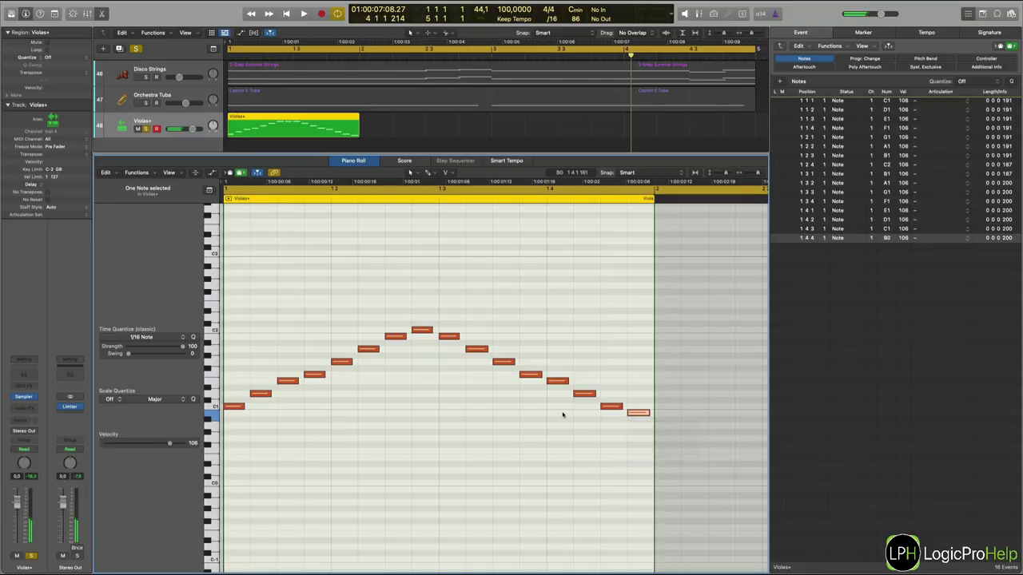
In Logic Pro, set the cycle range to bar 1 and play back the soloed Violas+ region, leaving its notes deselected
{"action": "left_click", "coordinate": [360, 52]}
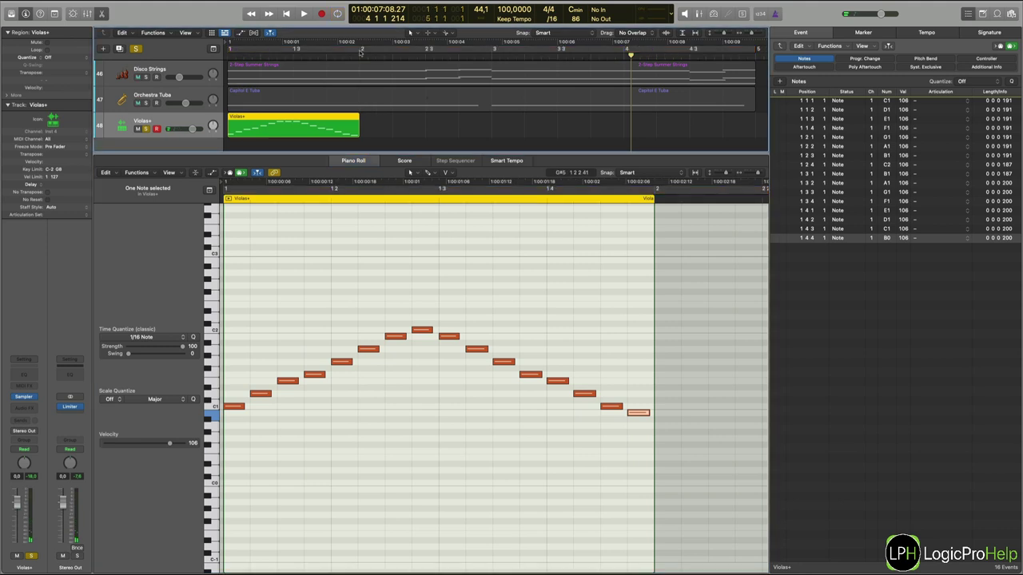
{"action": "left_click_drag", "start_coordinate": [361, 52], "coordinate": [230, 51]}
{"action": "key", "text": "space"}
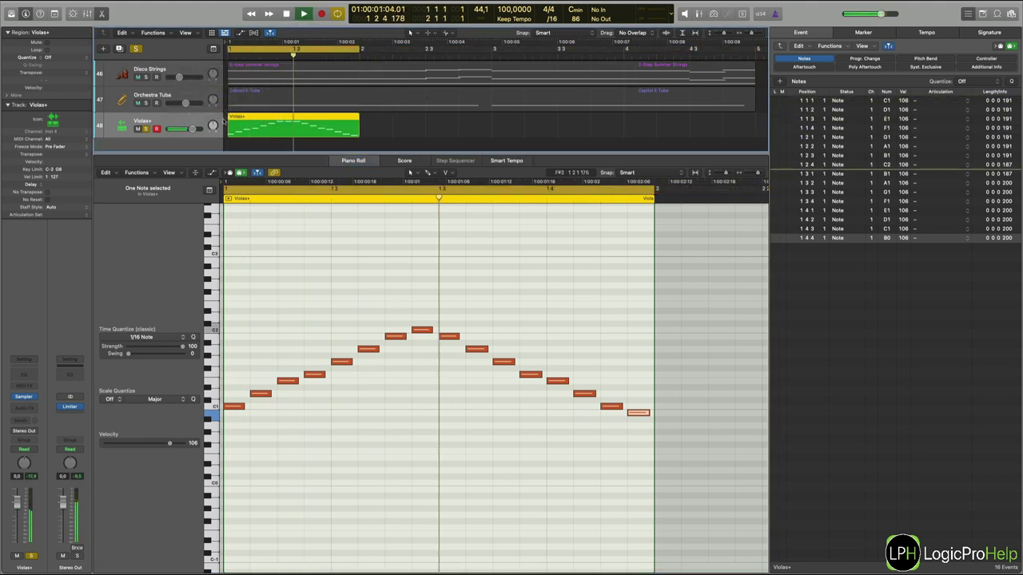
{"action": "left_click", "coordinate": [147, 130]}
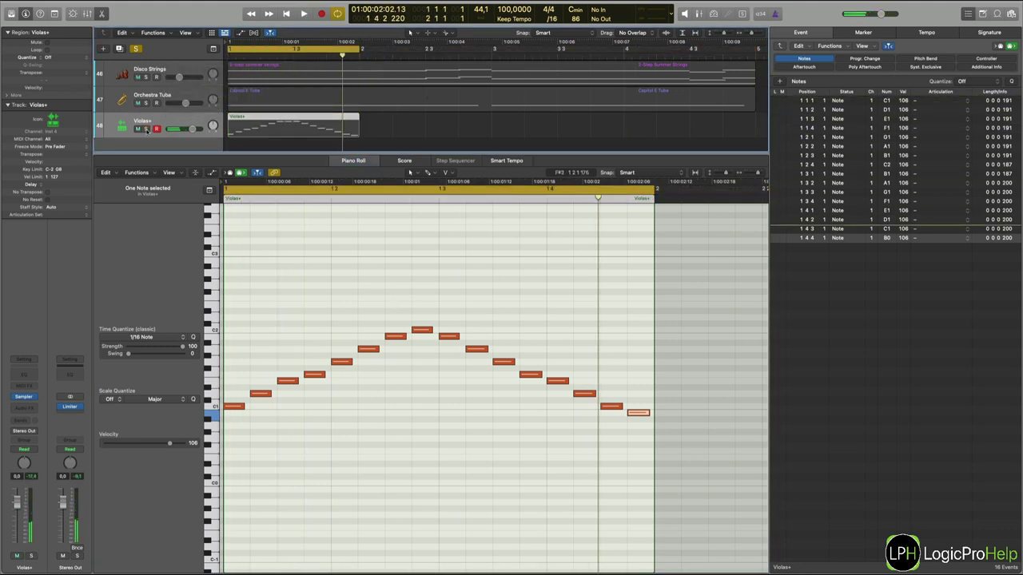
{"action": "left_click", "coordinate": [147, 130]}
{"action": "left_click", "coordinate": [586, 384]}
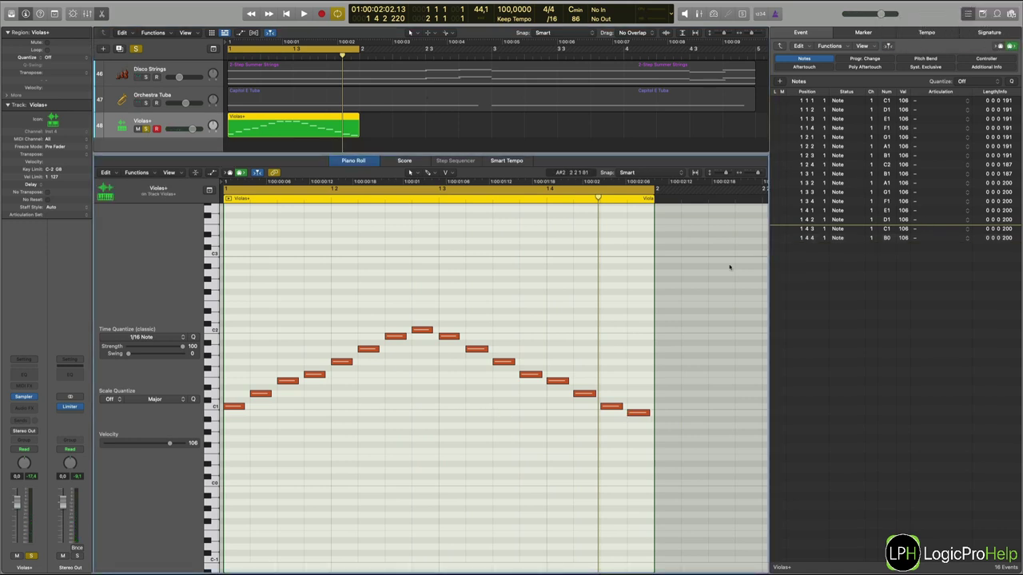
Examine the articulation choices offered in the Event List for the first Violas+ note, C1 at 1 1 1 1, without assigning one
{"action": "left_click", "coordinate": [968, 101]}
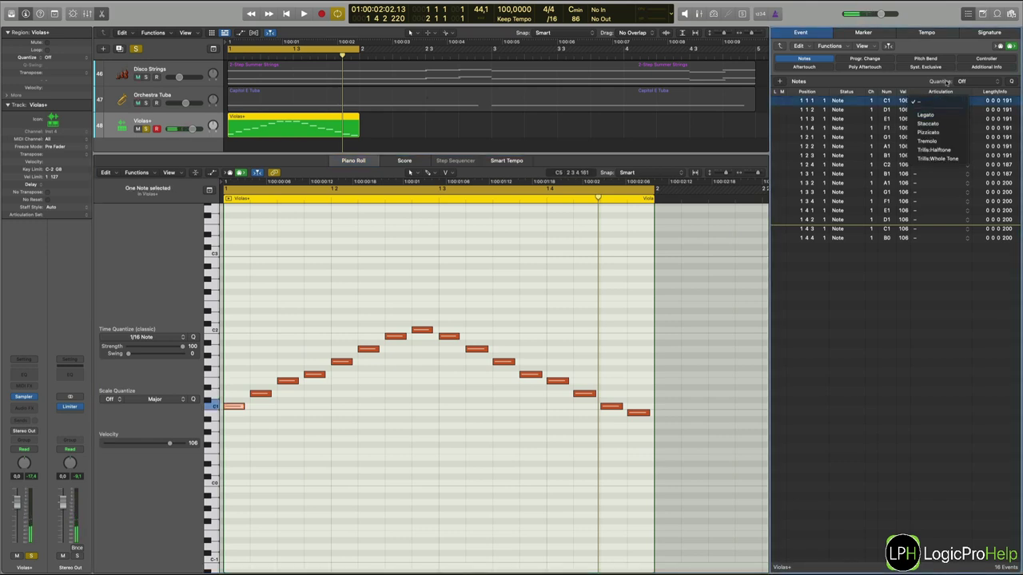
{"action": "left_click", "coordinate": [967, 147]}
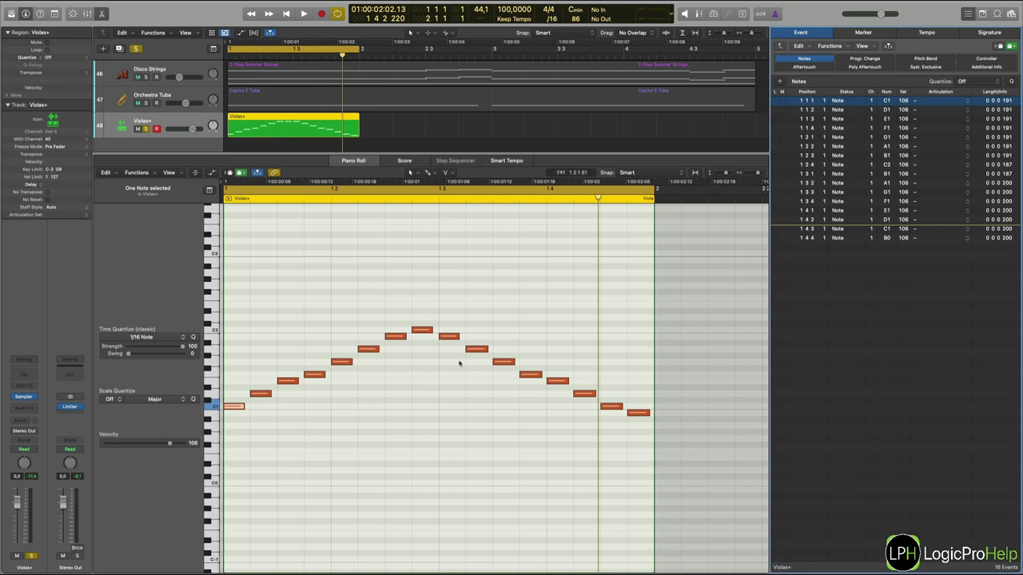
{"action": "left_click", "coordinate": [451, 320]}
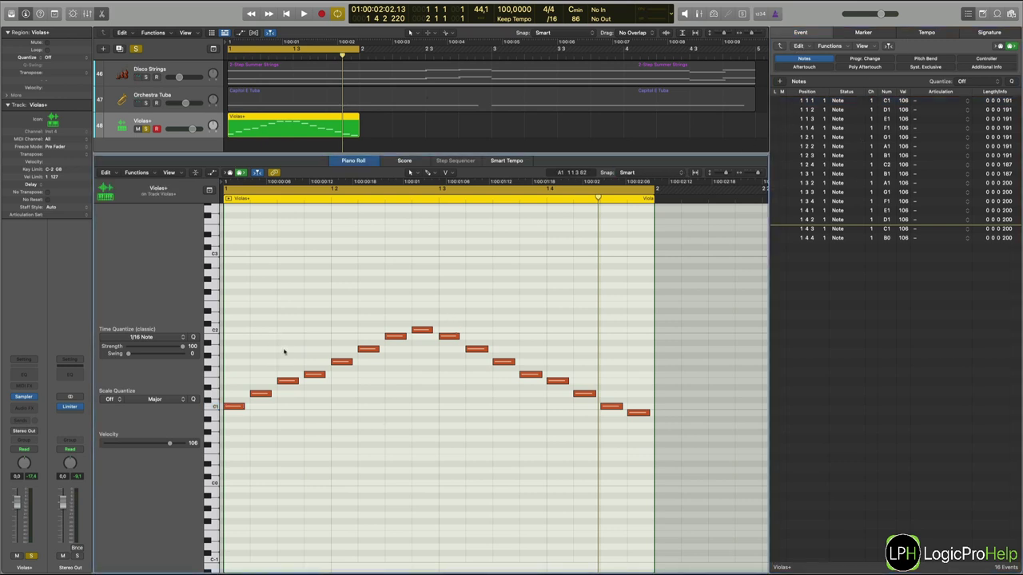
Select the four notes G1, A1, B1 and C2 from 1 2 1 to 1 2 4 and assign them the Pizzicato articulation
{"action": "left_click", "coordinate": [286, 380]}
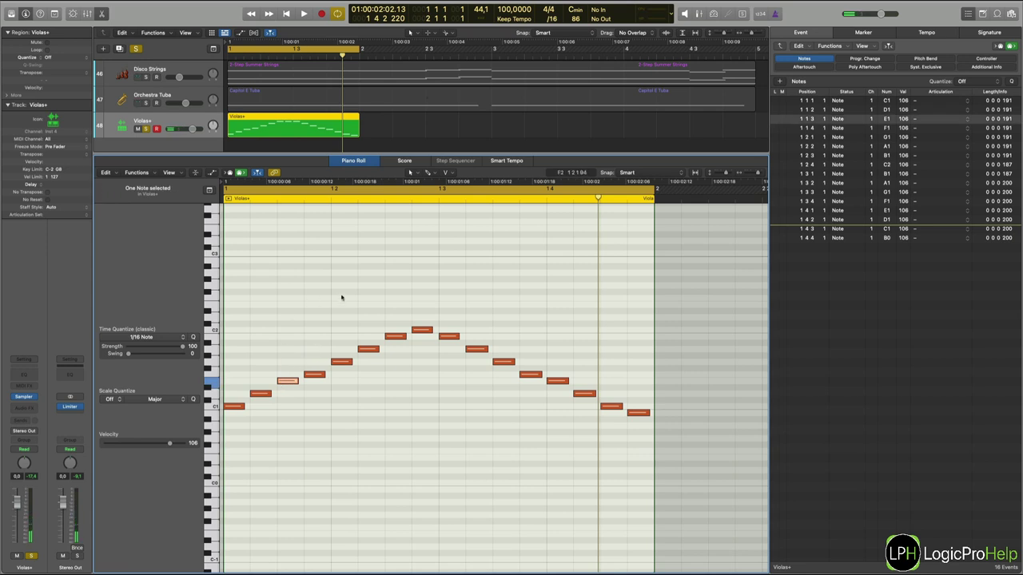
{"action": "left_click_drag", "start_coordinate": [341, 297], "coordinate": [431, 393]}
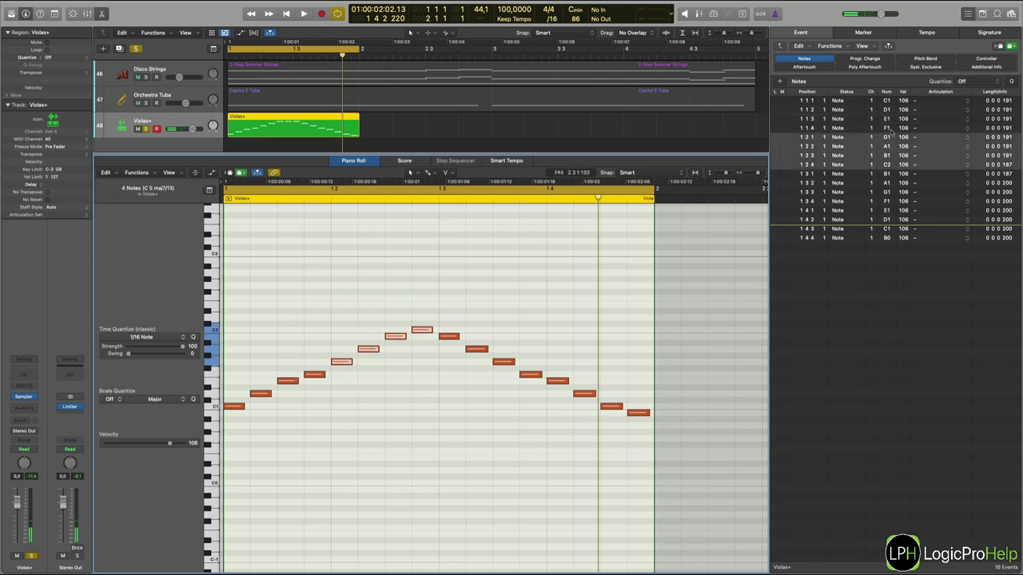
{"action": "left_click", "coordinate": [955, 137]}
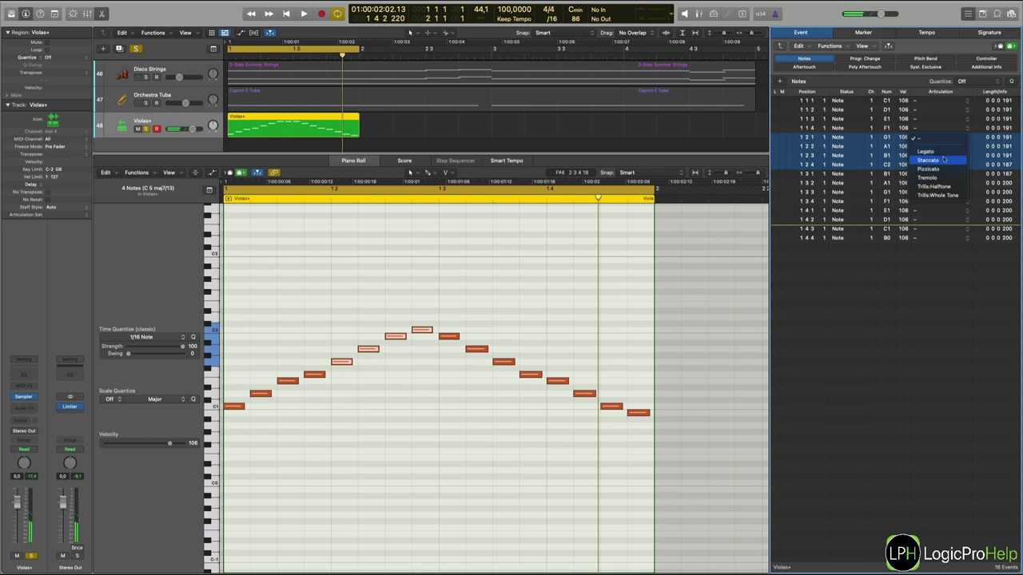
{"action": "left_click", "coordinate": [941, 169]}
Select the four notes B1, A1, G1 and F1 from 1 3 1 to 1 3 4 and apply the Trills:Halftone articulation
{"action": "left_click_drag", "start_coordinate": [452, 313], "coordinate": [542, 400]}
{"action": "left_click", "coordinate": [958, 174]}
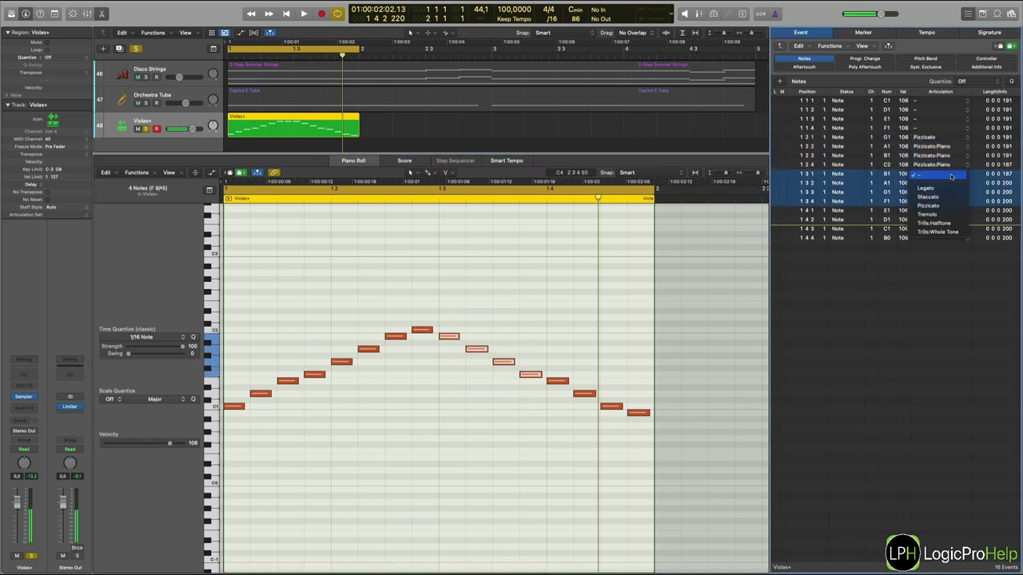
{"action": "left_click", "coordinate": [934, 224]}
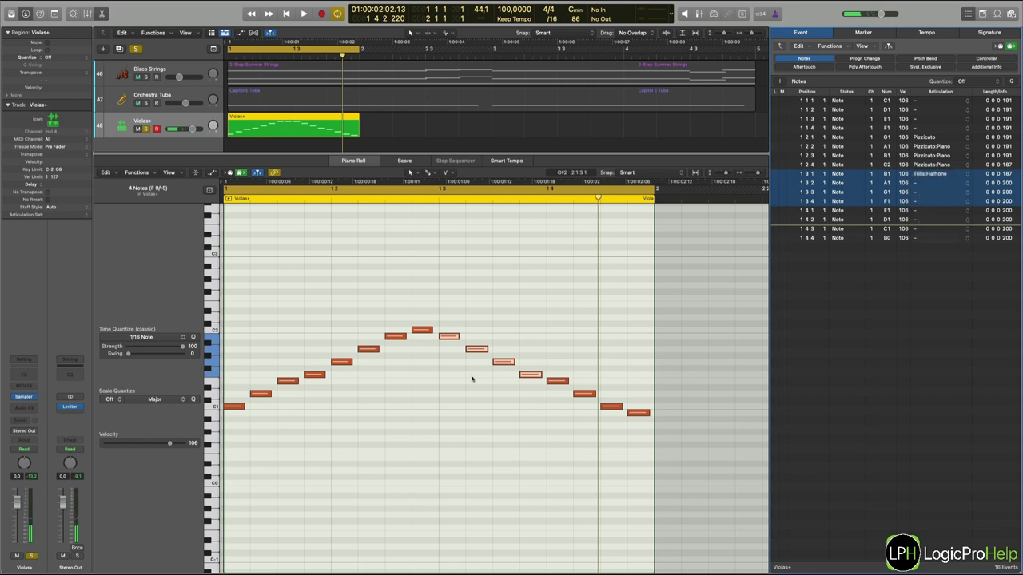
Deselect the notes and play back the Violas+ region once to hear the assigned articulations
{"action": "left_click", "coordinate": [410, 421]}
{"action": "key", "text": "space"}
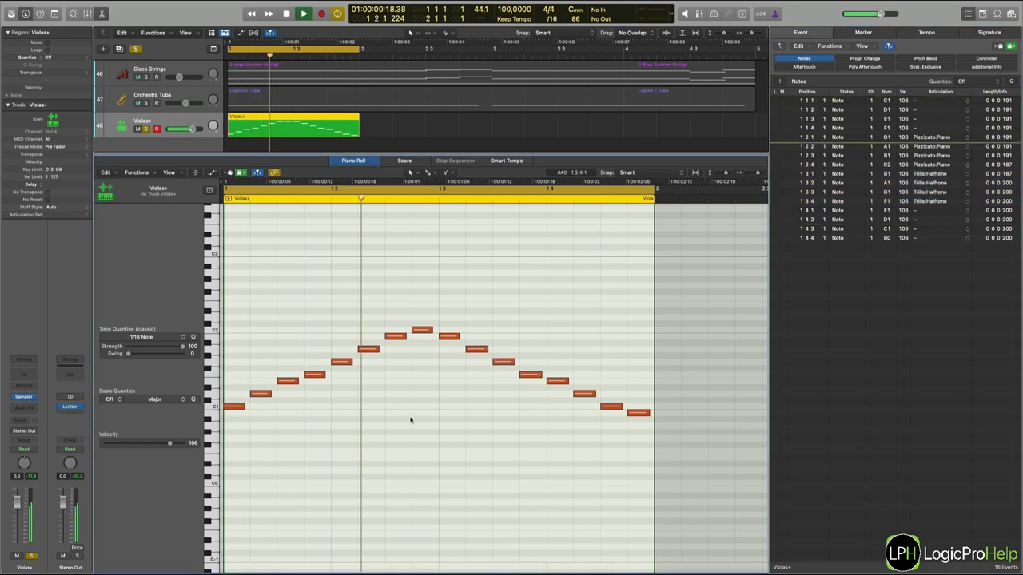
{"action": "key", "text": "space"}
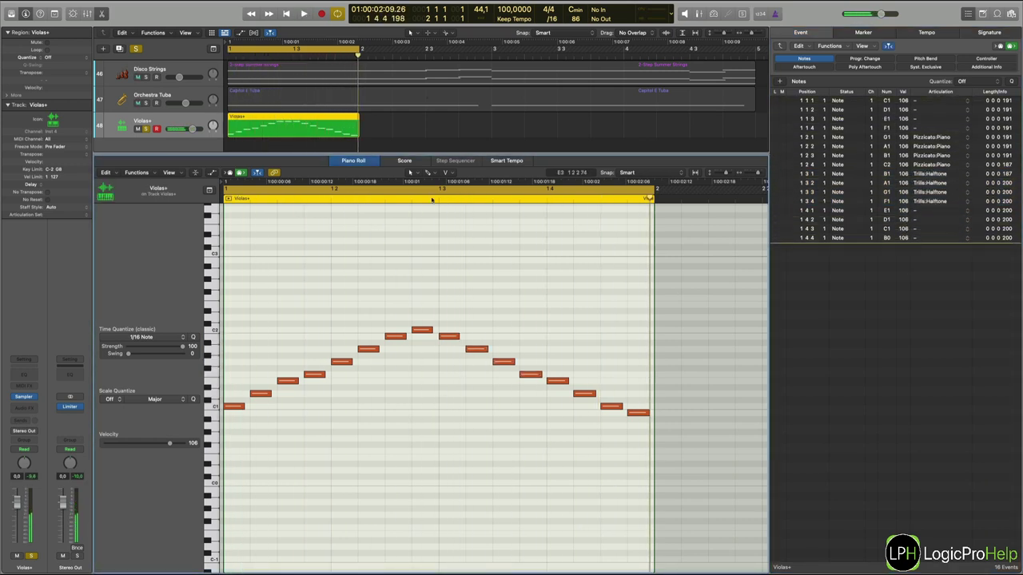
Set the length of the Violas+ note C2 at 1 2 4 to 0 0 0 121 and of G1 at 1 2 1 to 0 0 1 60
{"action": "left_click_drag", "start_coordinate": [358, 314], "coordinate": [381, 357]}
{"action": "scroll", "coordinate": [277, 477], "scroll_direction": "down", "scroll_amount": 3}
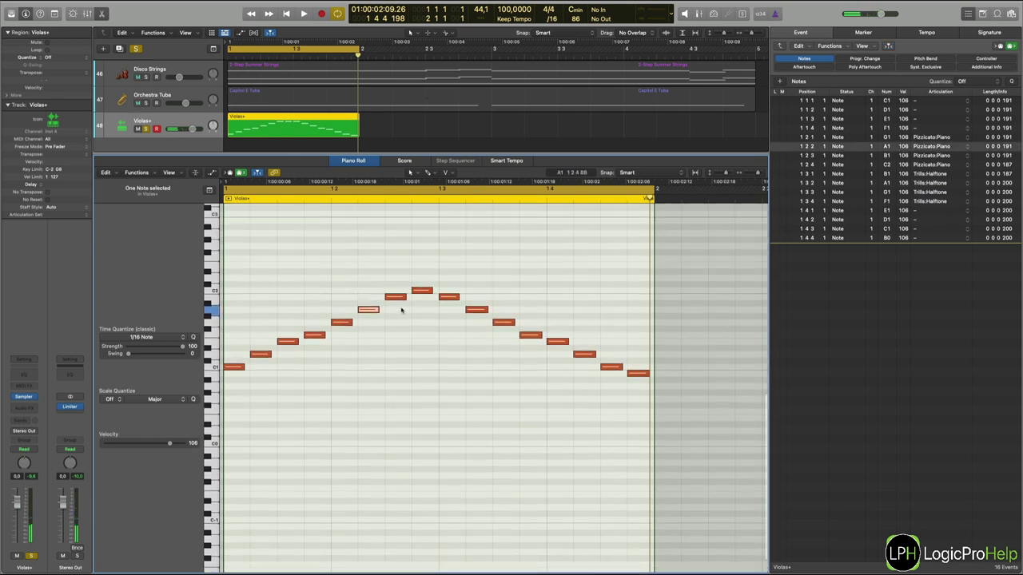
{"action": "left_click_drag", "start_coordinate": [332, 275], "coordinate": [419, 360]}
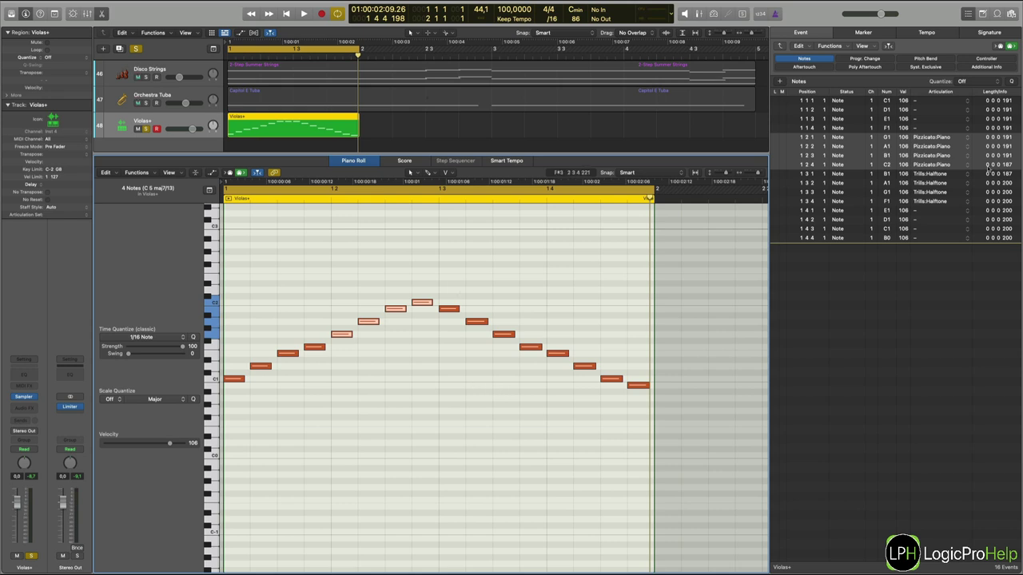
{"action": "left_click", "coordinate": [1009, 193]}
{"action": "left_click_drag", "start_coordinate": [1009, 165], "coordinate": [1007, 199]}
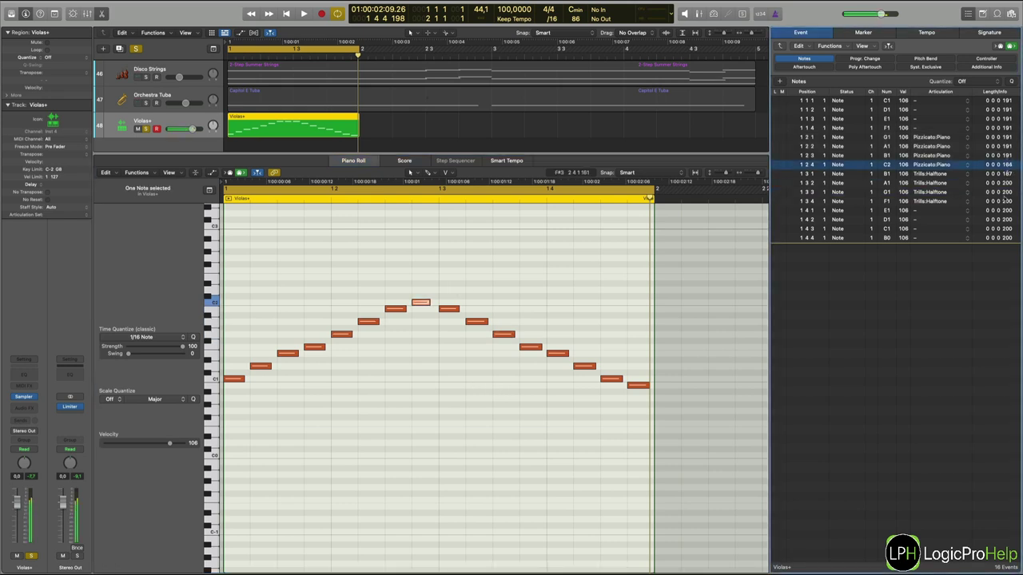
{"action": "left_click", "coordinate": [1009, 136]}
{"action": "left_click_drag", "start_coordinate": [1008, 136], "coordinate": [1005, 36]}
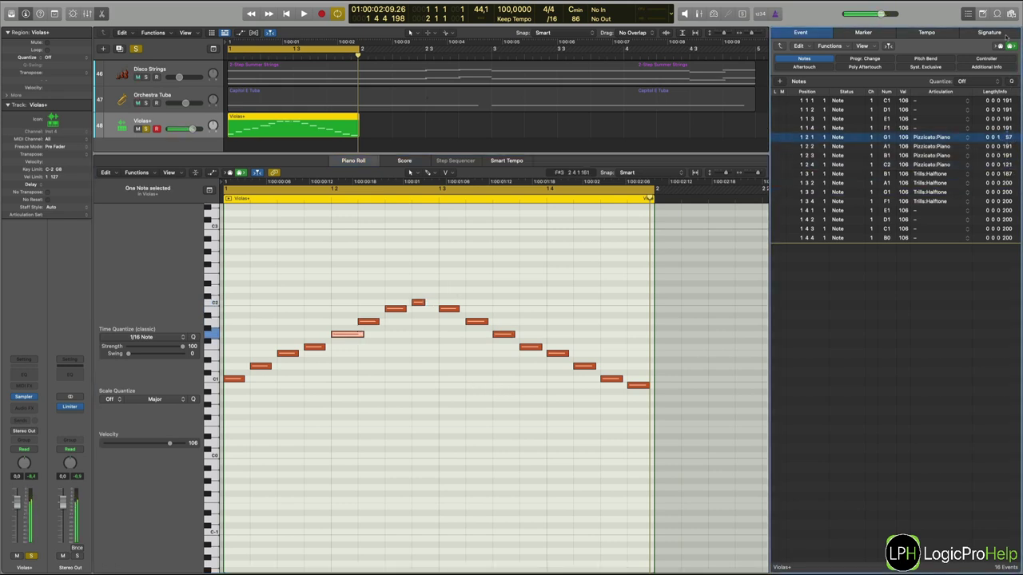
Show the Linn Drum region 2-Step Thump Beat 29 and set its G#1 note at 2 3 1 10 to length 0 0 0 128
{"action": "scroll", "coordinate": [361, 313], "scroll_direction": "up", "scroll_amount": 10}
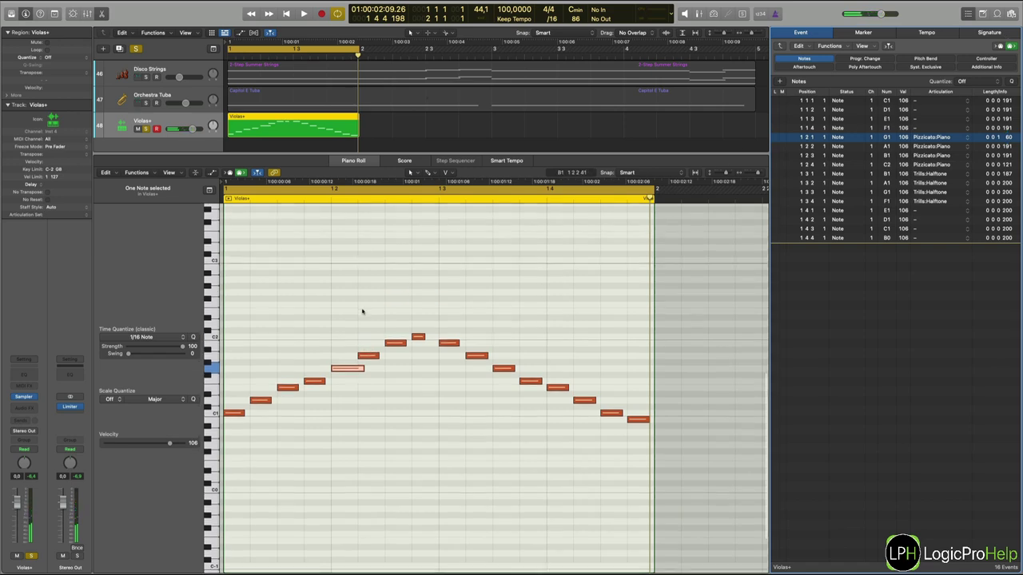
{"action": "scroll", "coordinate": [270, 82], "scroll_direction": "up", "scroll_amount": 15}
{"action": "left_click", "coordinate": [270, 82]}
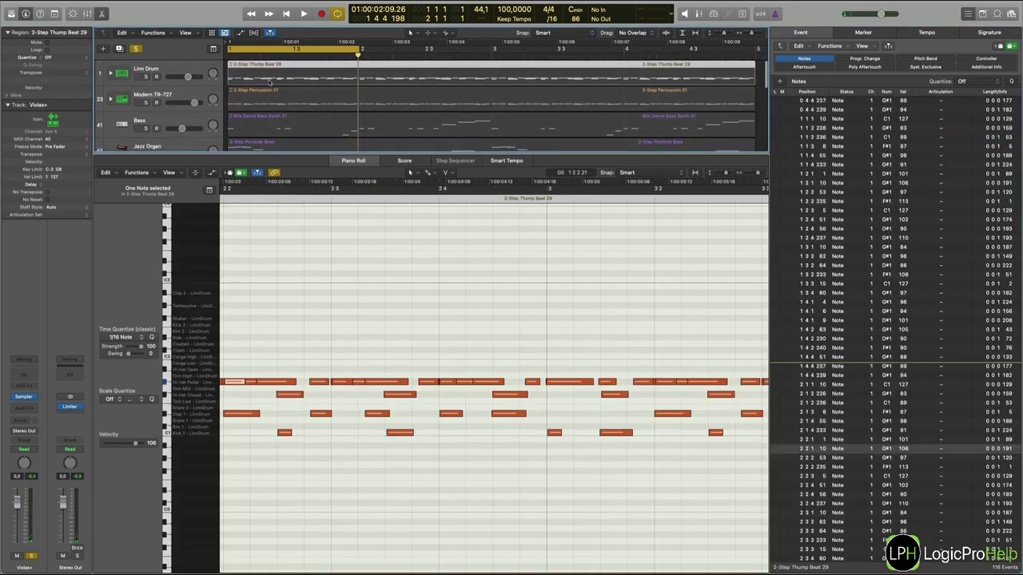
{"action": "left_click", "coordinate": [383, 382]}
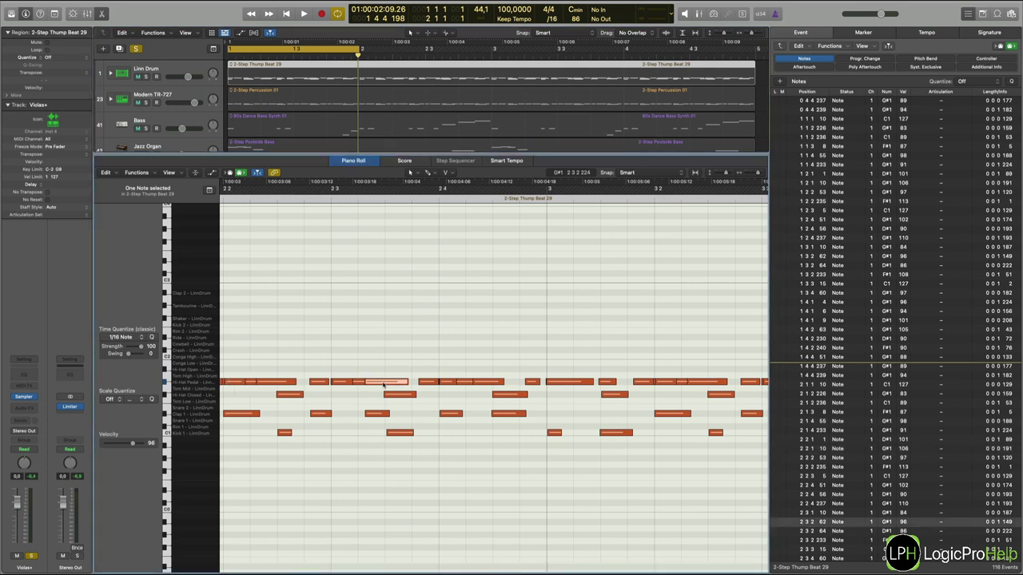
{"action": "left_click", "coordinate": [917, 512]}
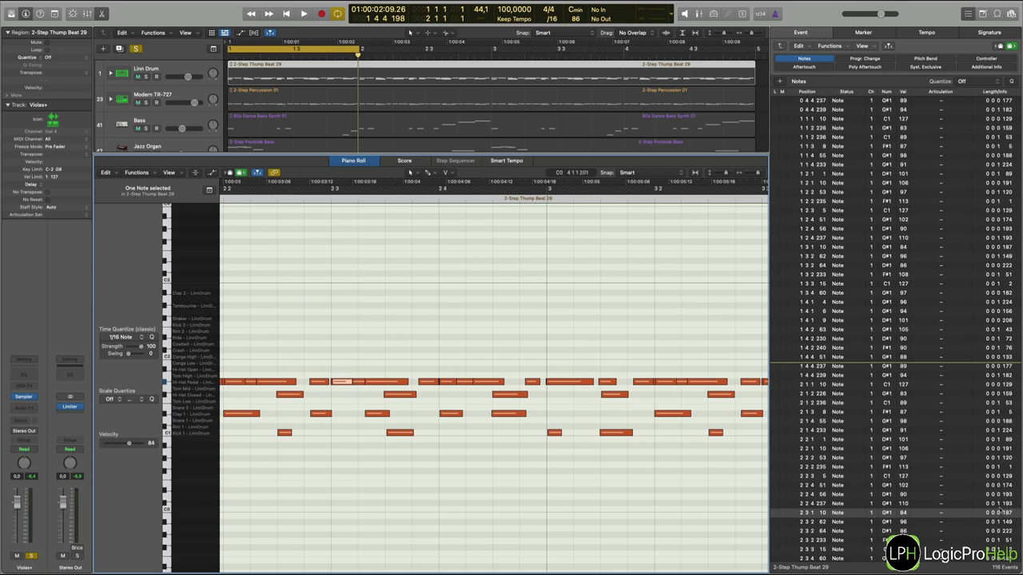
{"action": "left_click", "coordinate": [927, 514]}
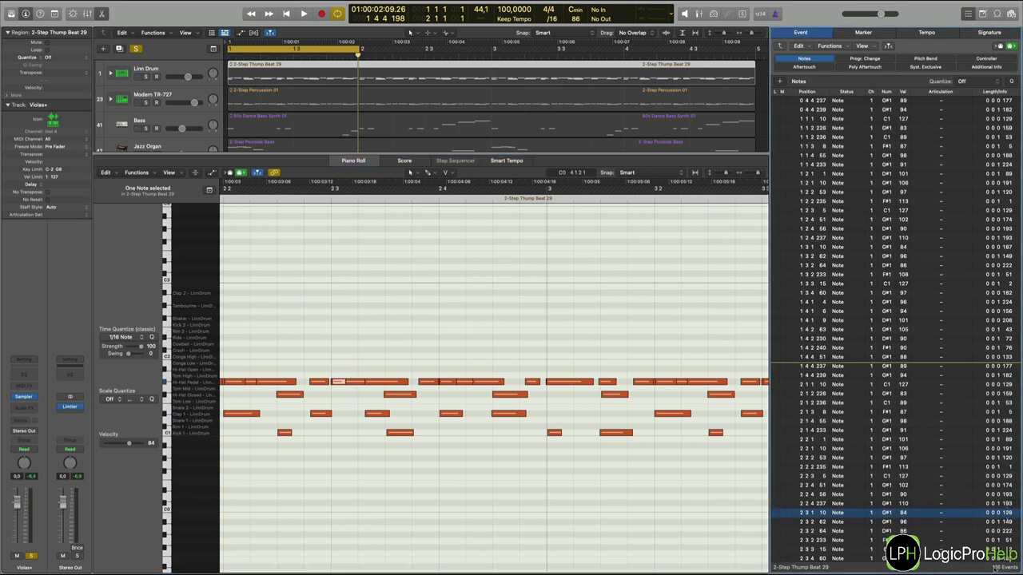
{"action": "left_click", "coordinate": [1009, 505]}
{"action": "left_click", "coordinate": [937, 514]}
{"action": "left_click", "coordinate": [830, 502]}
{"action": "left_click", "coordinate": [835, 509]}
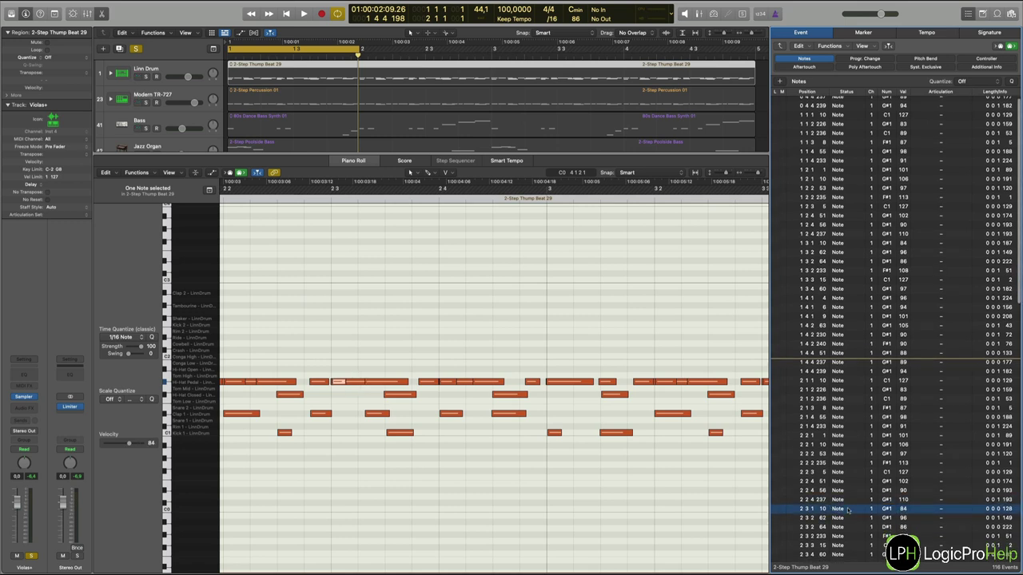
{"action": "left_click", "coordinate": [852, 504]}
{"action": "left_click", "coordinate": [843, 509]}
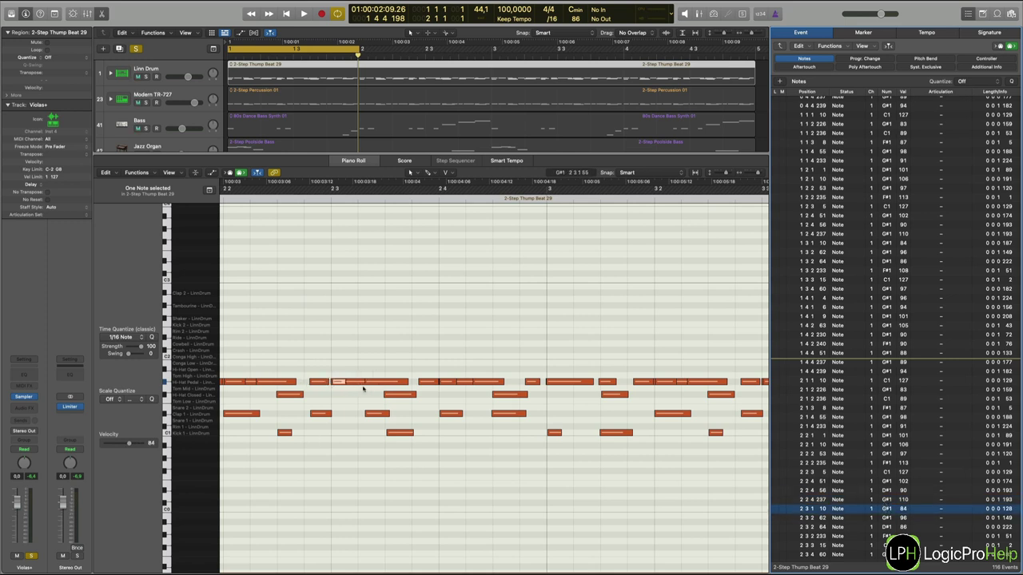
{"action": "left_click", "coordinate": [333, 382]}
Select all overlapped events in the 2-Step Thump Beat 29 region and look through them in the Event List
{"action": "left_click", "coordinate": [800, 45]}
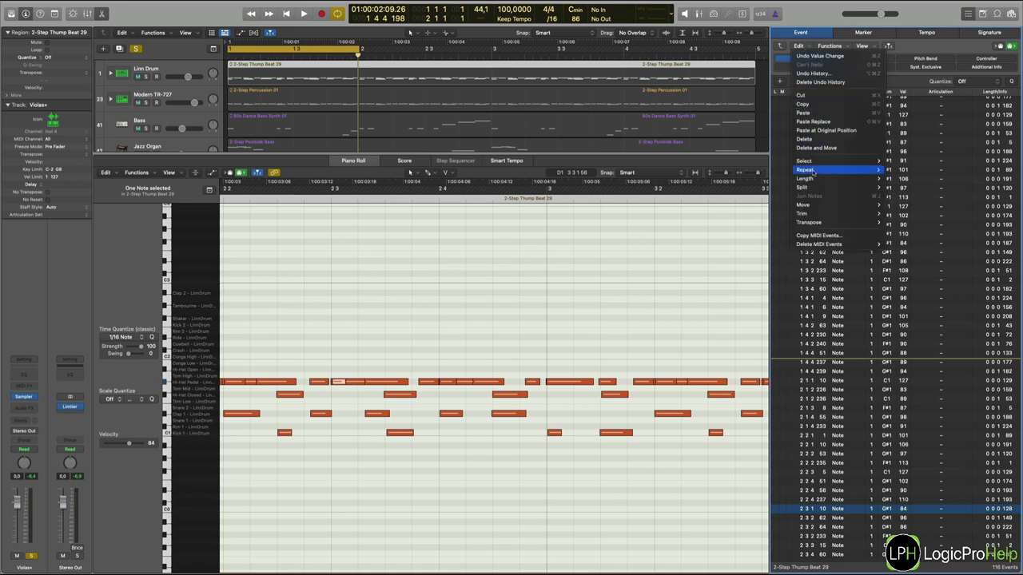
{"action": "mouse_move", "coordinate": [812, 164]}
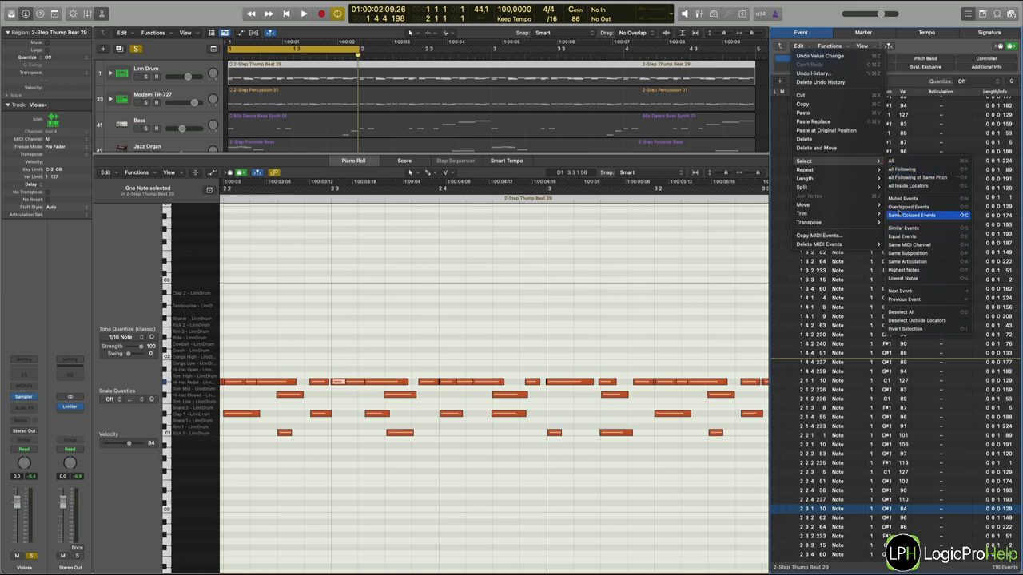
{"action": "left_click", "coordinate": [911, 215]}
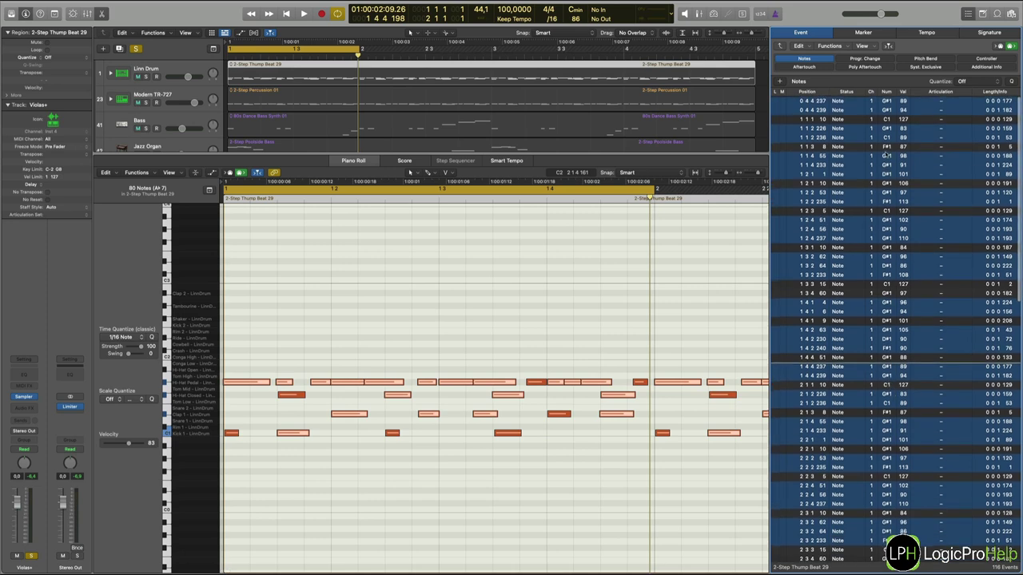
{"action": "scroll", "coordinate": [882, 222], "scroll_direction": "down", "scroll_amount": 2}
{"action": "scroll", "coordinate": [883, 223], "scroll_direction": "down", "scroll_amount": 15}
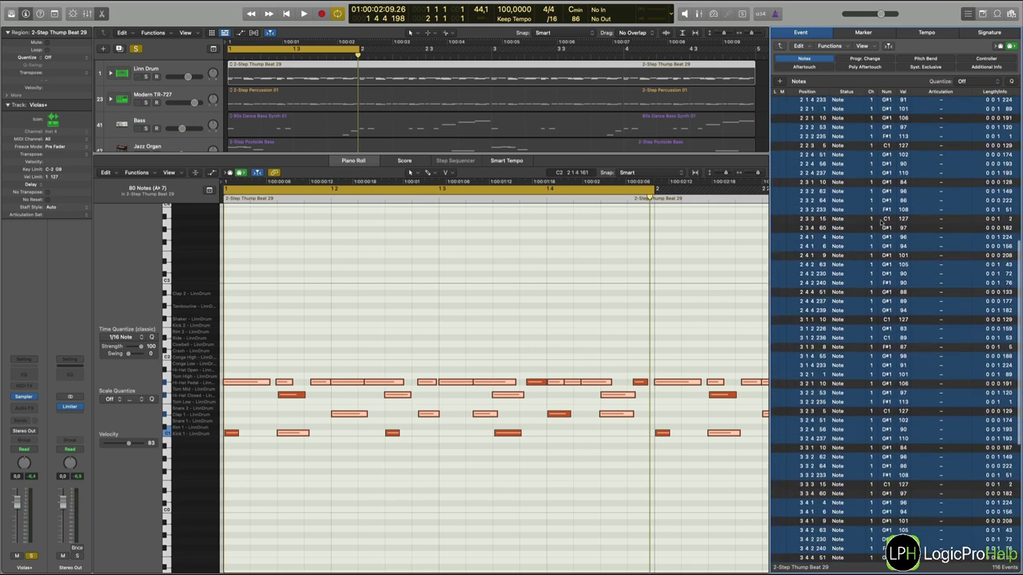
Select the F#1 note at 4 1 3 8 and extend the selection to all events with the same subposition
{"action": "left_click", "coordinate": [825, 347]}
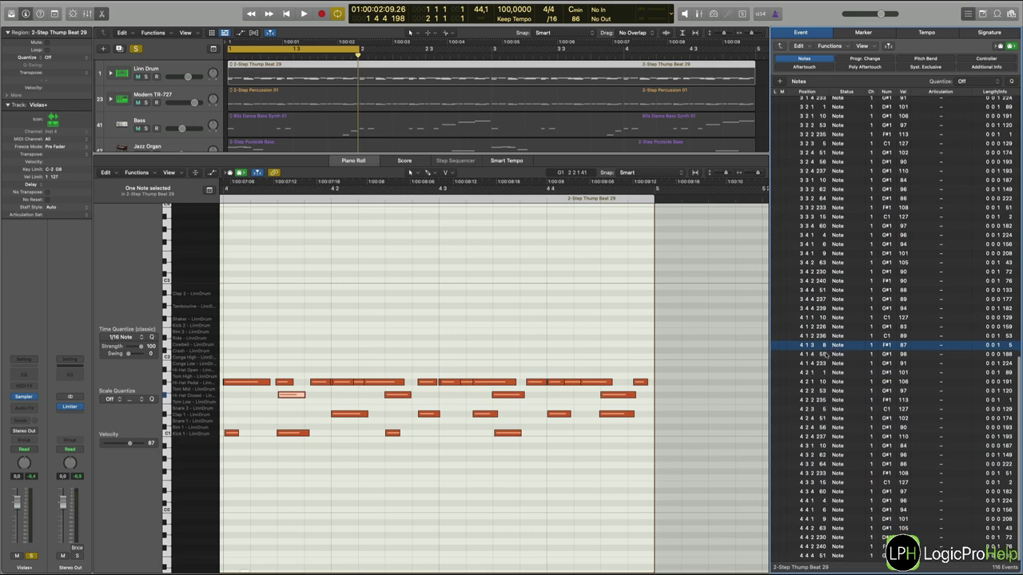
{"action": "scroll", "coordinate": [836, 227], "scroll_direction": "up", "scroll_amount": 10}
{"action": "left_click", "coordinate": [805, 44]}
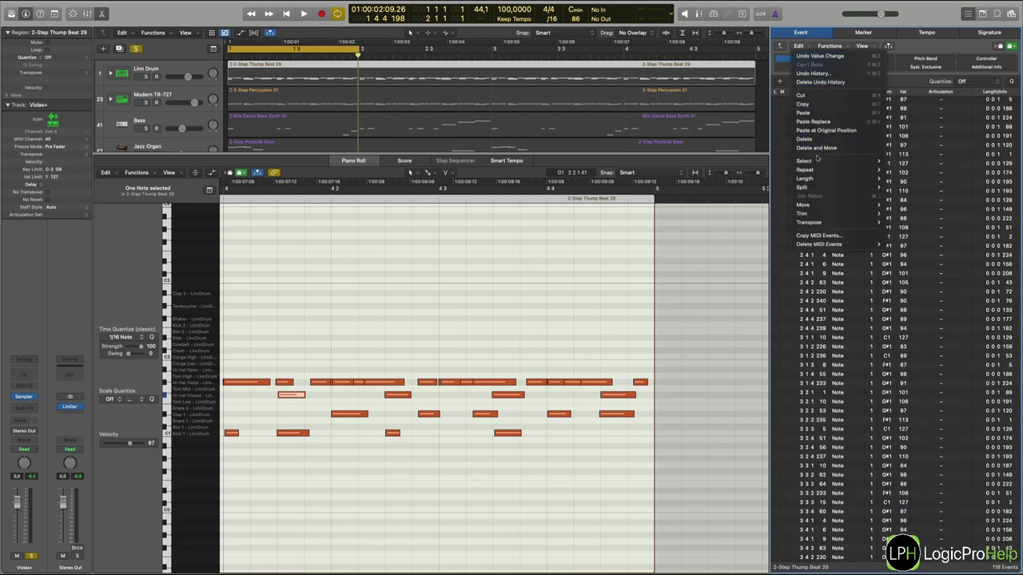
{"action": "mouse_move", "coordinate": [809, 163]}
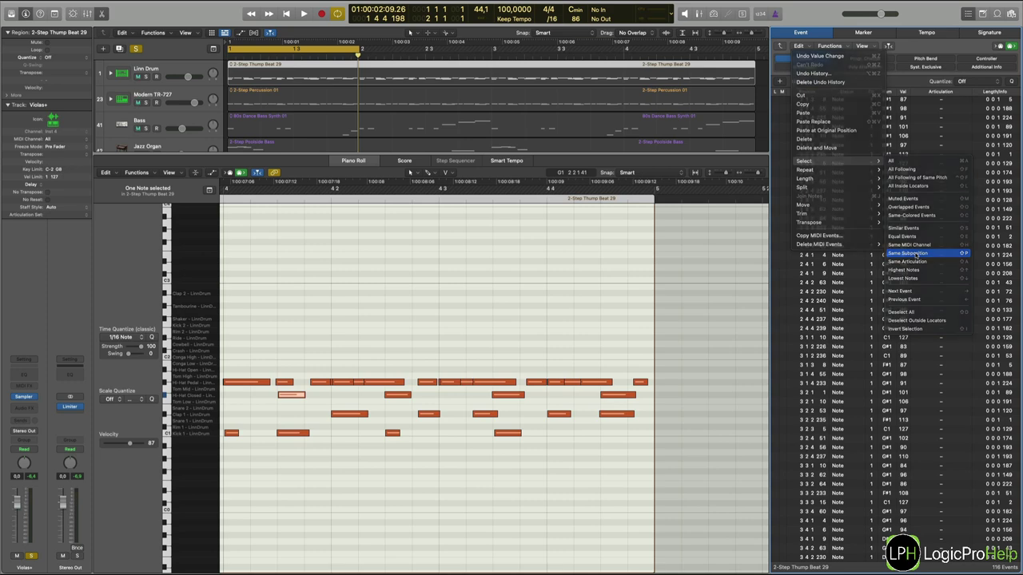
{"action": "left_click", "coordinate": [908, 253]}
{"action": "scroll", "coordinate": [869, 255], "scroll_direction": "up", "scroll_amount": 10}
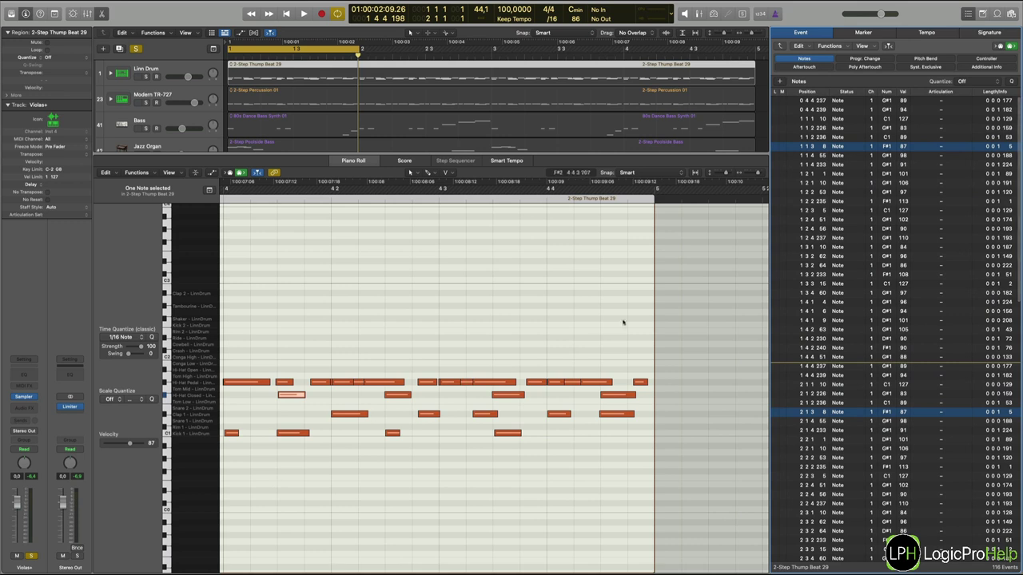
Select the region's overlapped events again, apply the deletion of duplicate MIDI events, and clear the selection
{"action": "left_click", "coordinate": [800, 45]}
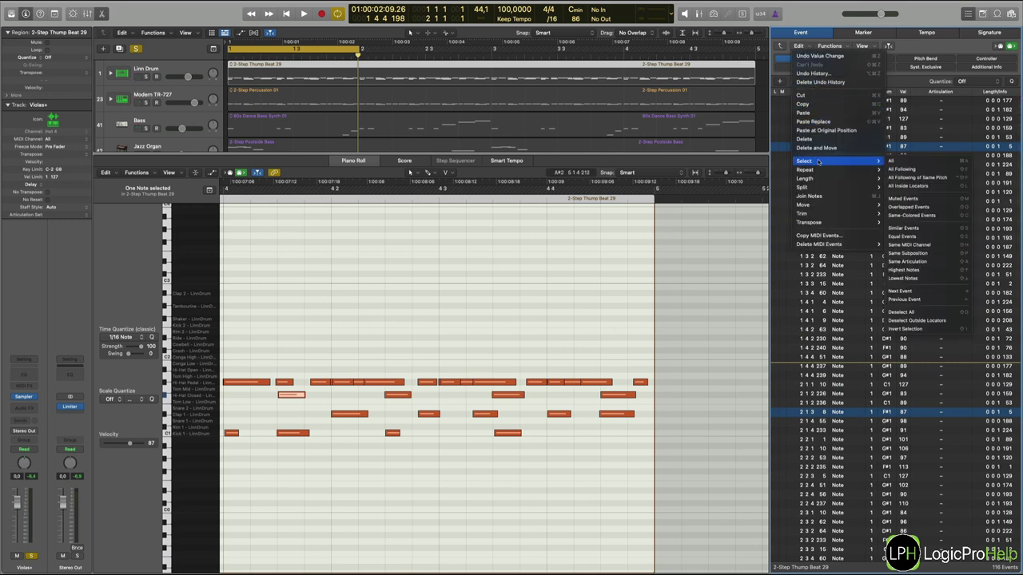
{"action": "left_click", "coordinate": [910, 208]}
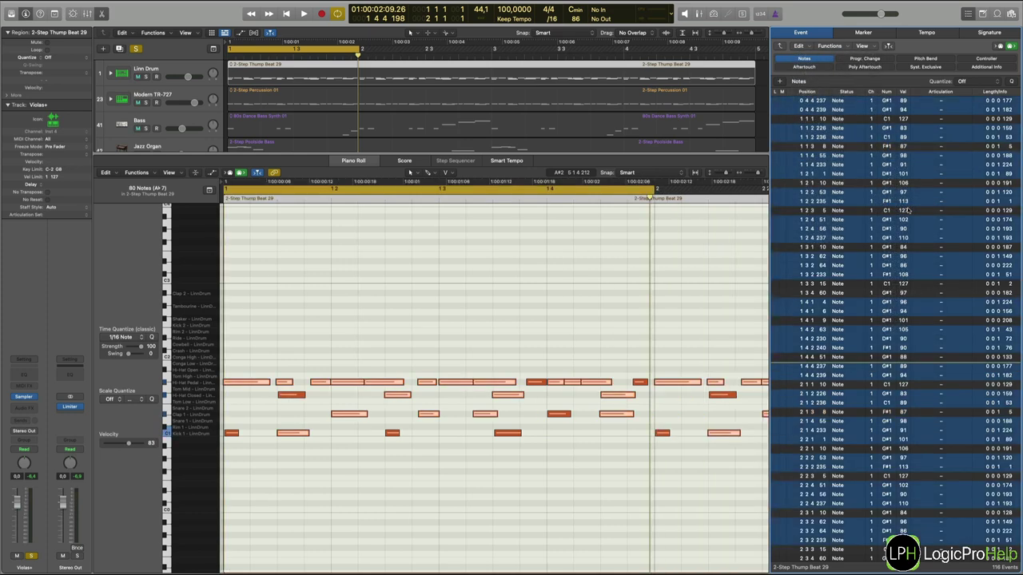
{"action": "left_click", "coordinate": [803, 46]}
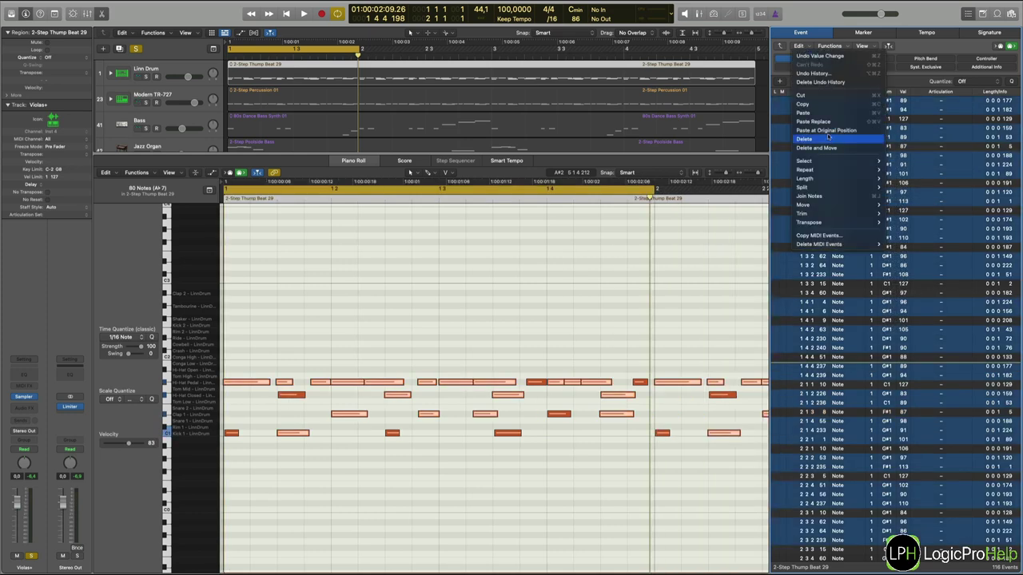
{"action": "mouse_move", "coordinate": [828, 165]}
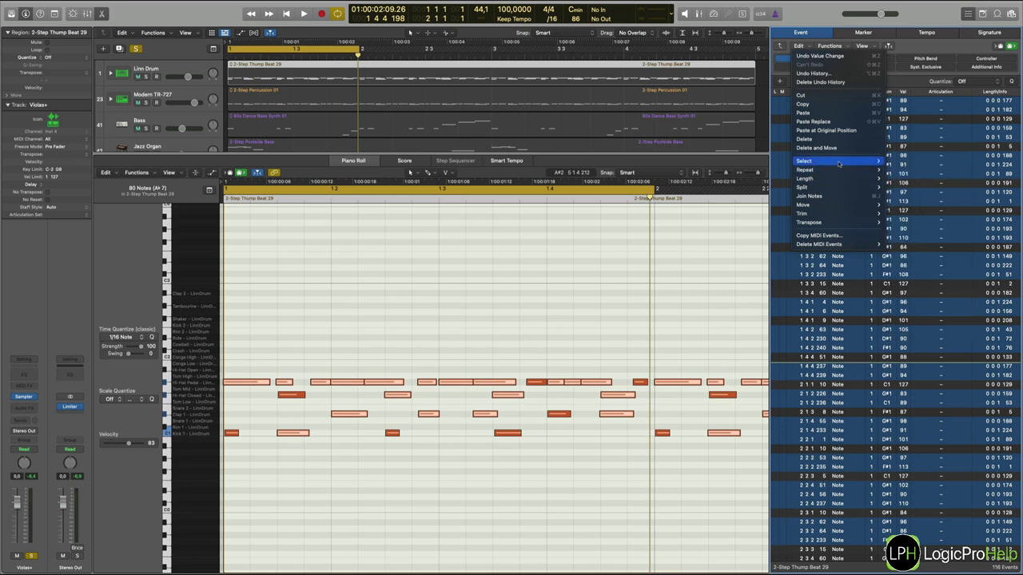
{"action": "mouse_move", "coordinate": [819, 217]}
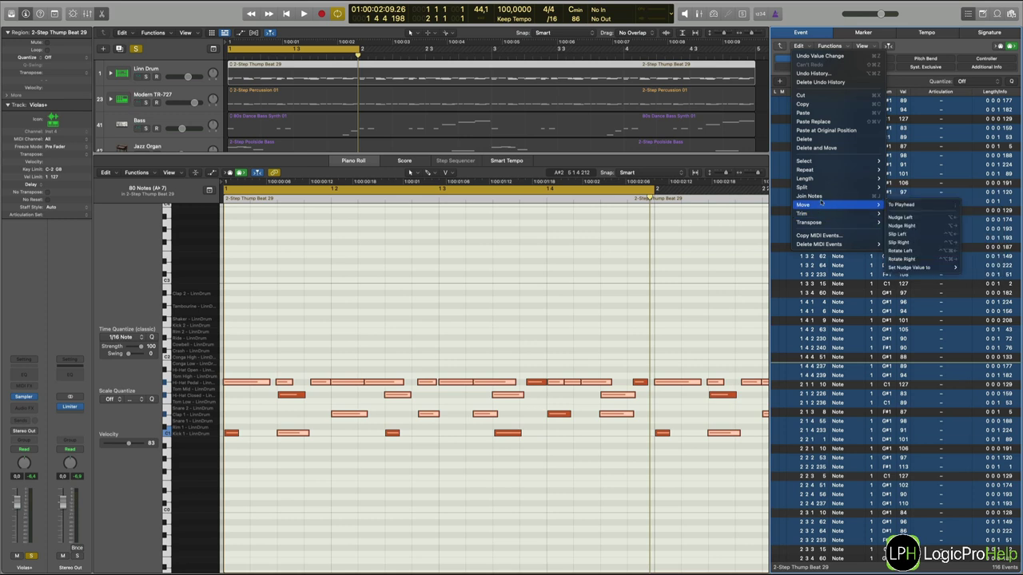
{"action": "mouse_move", "coordinate": [831, 243]}
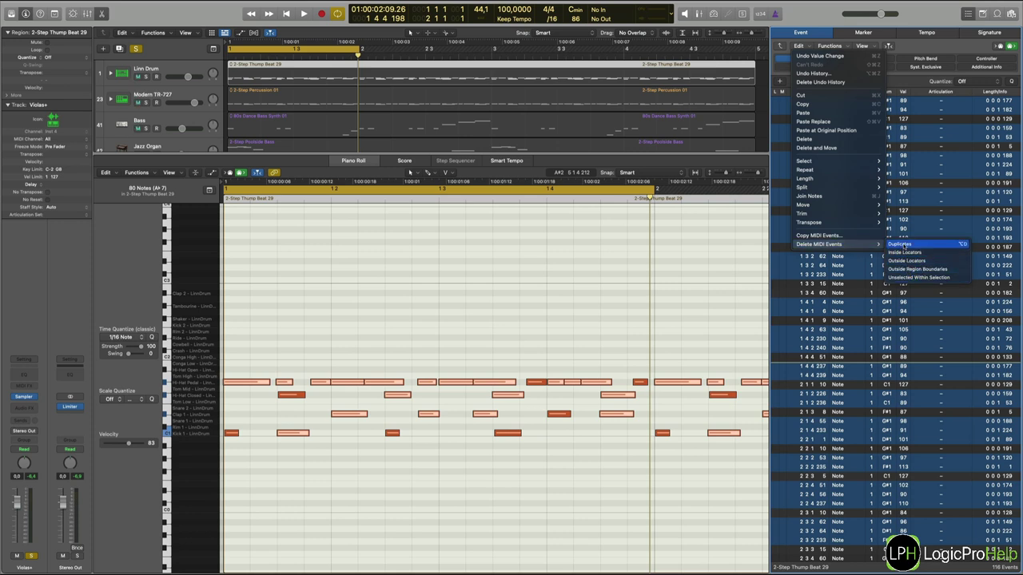
{"action": "left_click", "coordinate": [899, 244]}
{"action": "left_click", "coordinate": [591, 329]}
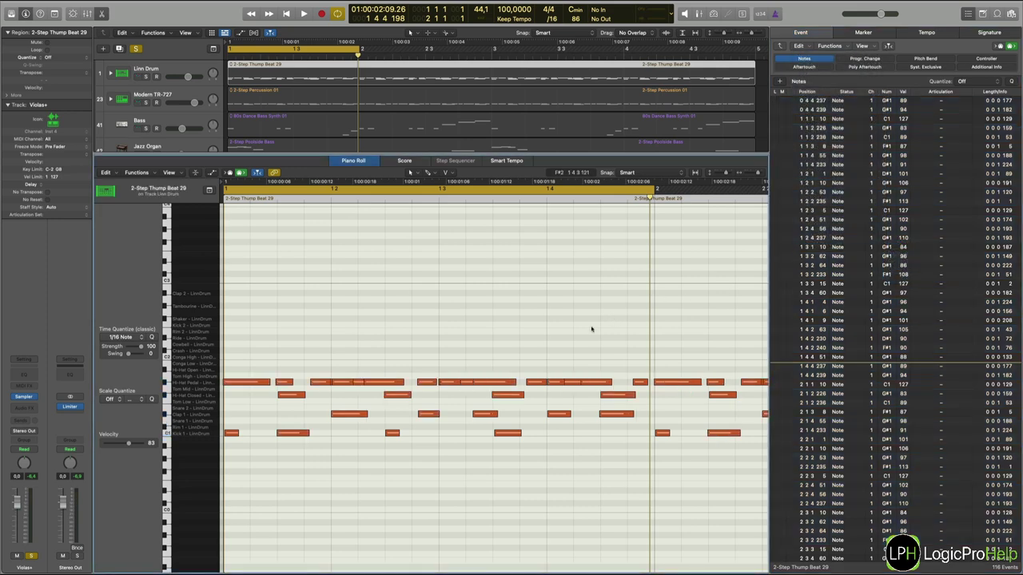
Select the G#1 note at 1 2 1 10 in the Piano Roll to examine the overlapping hi-hat notes
{"action": "left_click", "coordinate": [340, 383]}
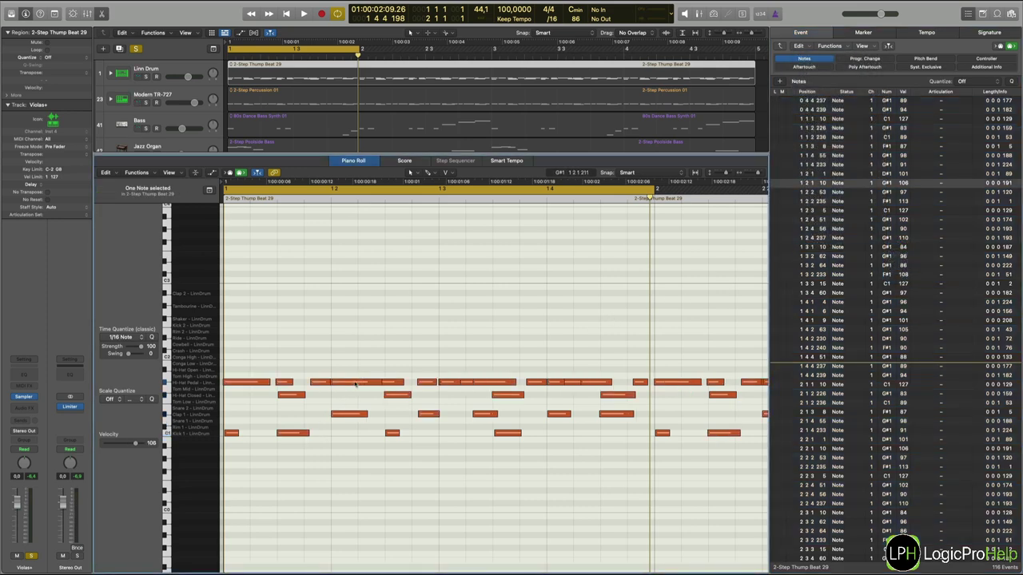
{"action": "left_click", "coordinate": [336, 383]}
{"action": "left_click", "coordinate": [343, 383]}
Solo the Linn Drum track and play back its 2-Step Thump Beat 29 region
{"action": "key", "text": "space"}
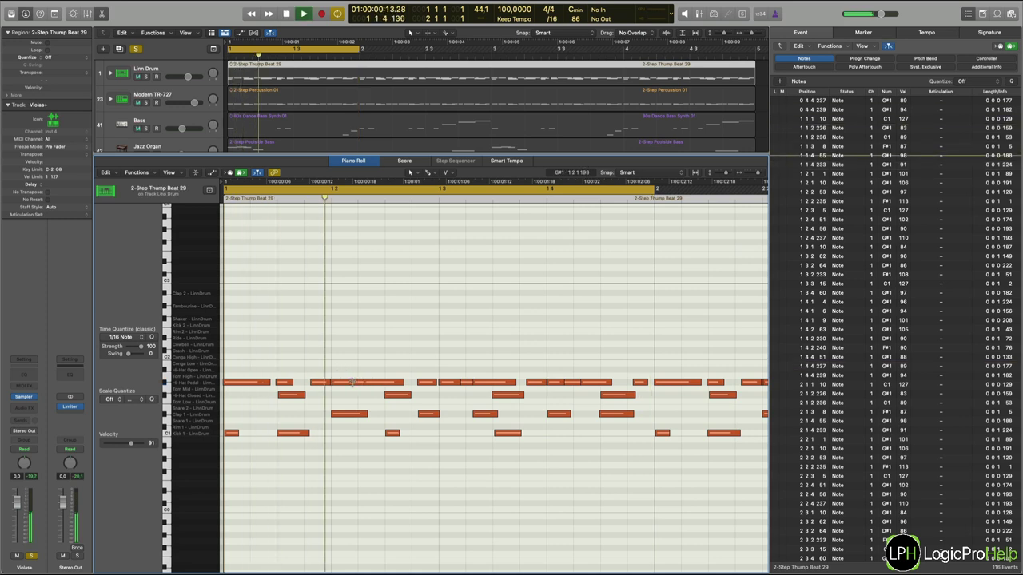
{"action": "left_click", "coordinate": [146, 77]}
{"action": "left_click", "coordinate": [145, 77]}
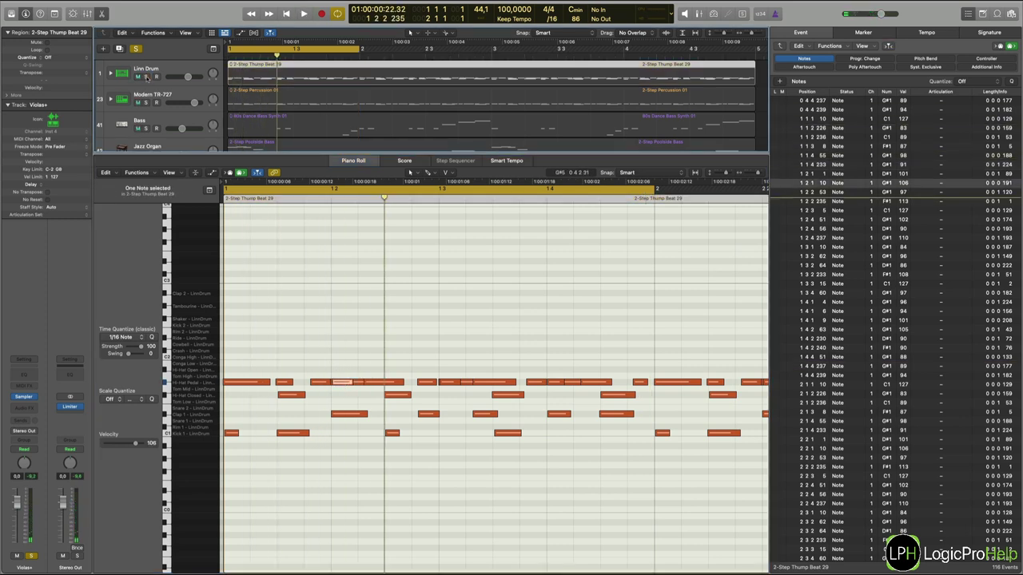
{"action": "left_click", "coordinate": [145, 77]}
{"action": "key", "text": "space"}
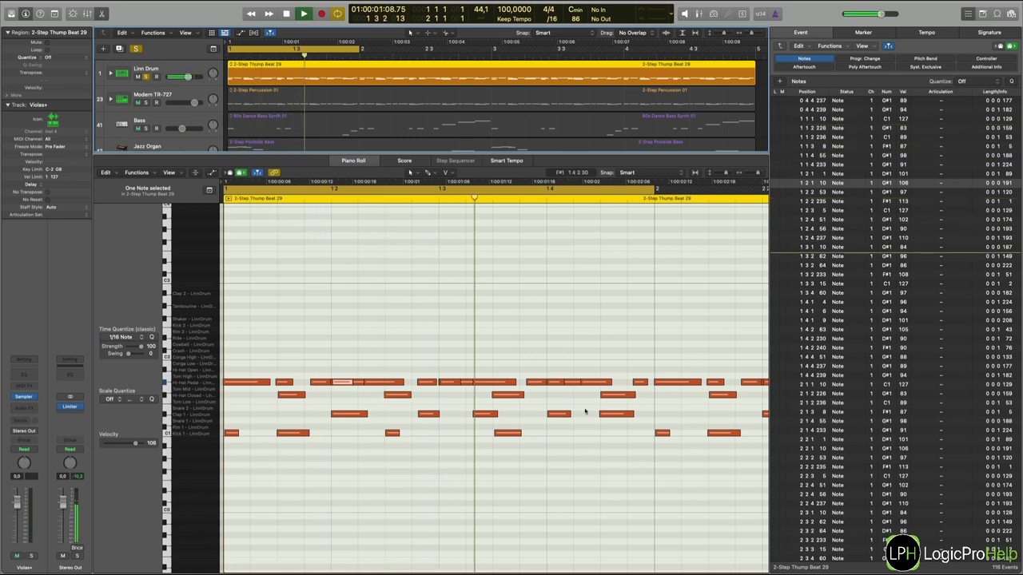
Select the G#1 note at 0 4 4 239 at the start of the drum region and stop playback
{"action": "left_click", "coordinate": [447, 359]}
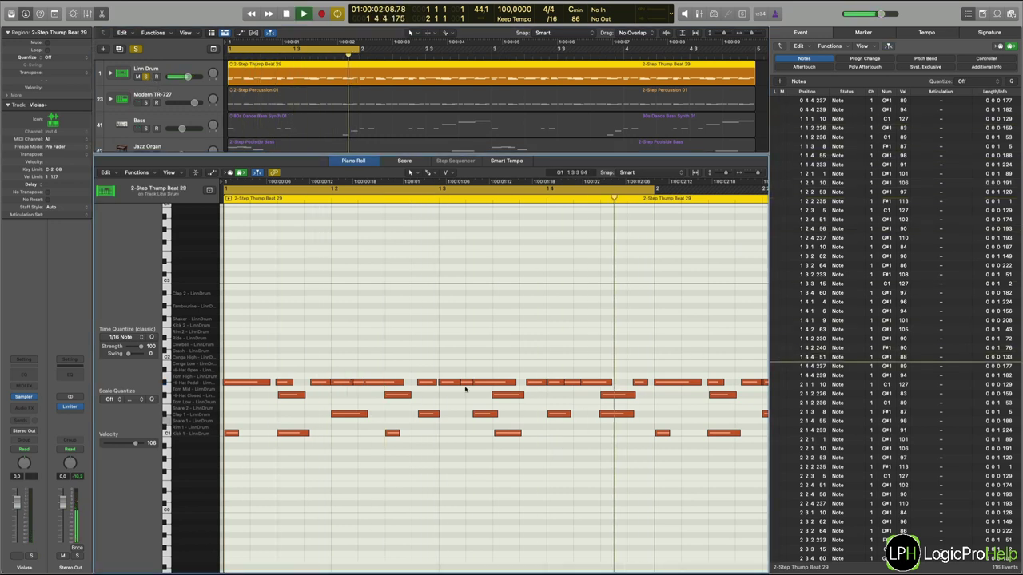
{"action": "left_click", "coordinate": [238, 383]}
{"action": "key", "text": "space"}
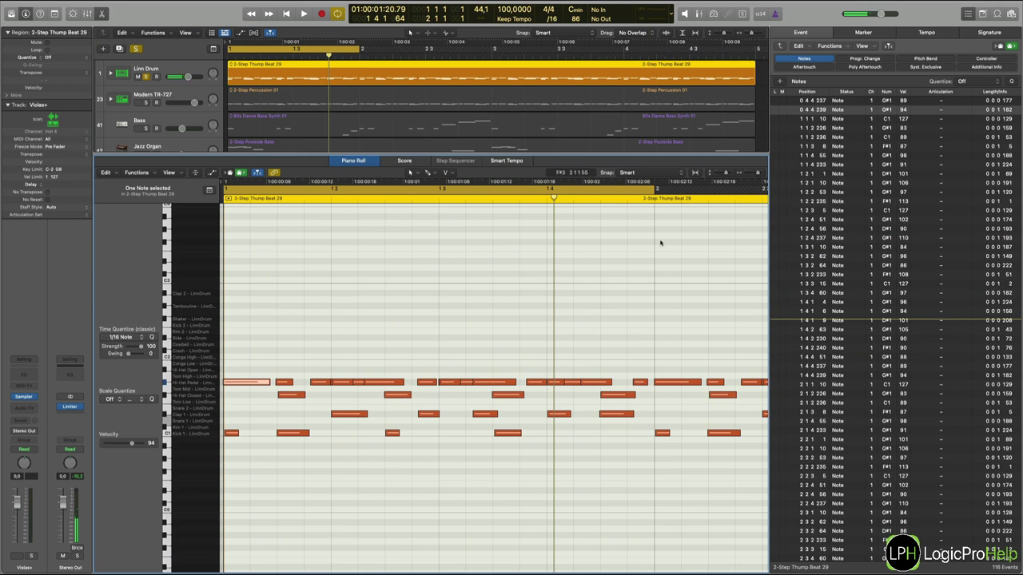
{"action": "left_click", "coordinate": [916, 108]}
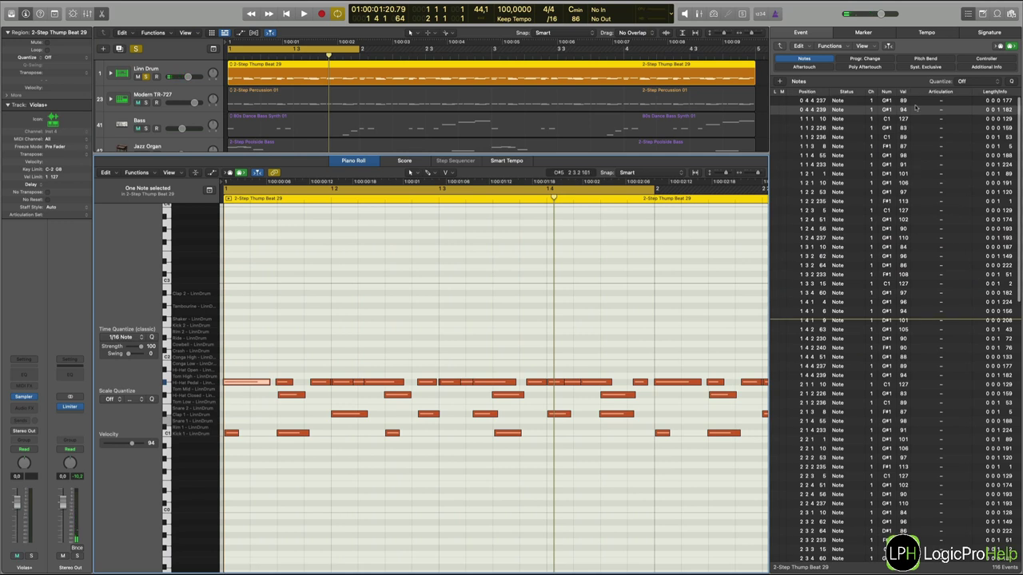
Set the velocity of the G#1 note at 0 4 4 239 to 89, and filter the Event List to aftertouch events only
{"action": "left_click_drag", "start_coordinate": [916, 108], "coordinate": [986, 173]}
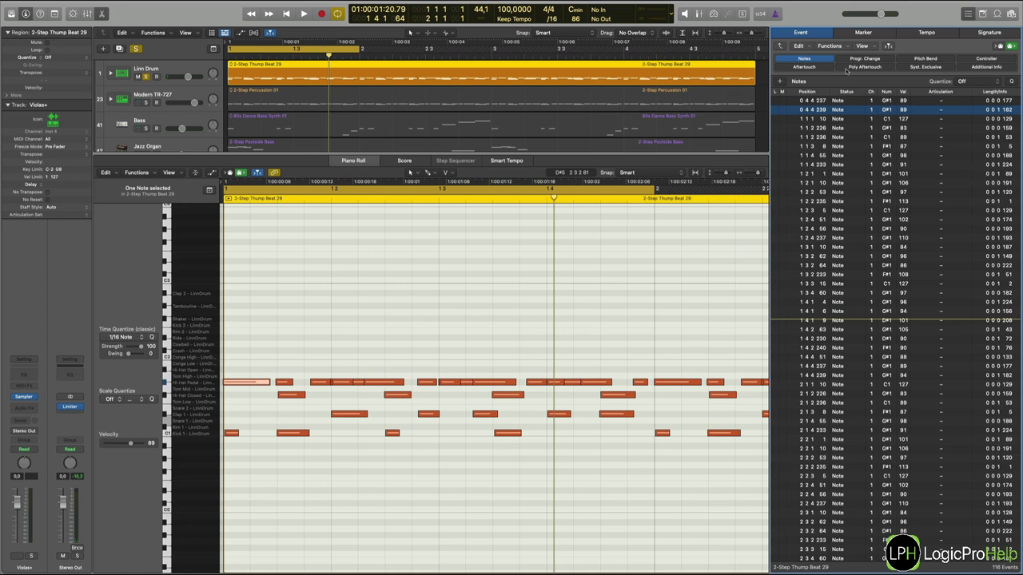
{"action": "left_click", "coordinate": [811, 68]}
{"action": "left_click", "coordinate": [805, 58]}
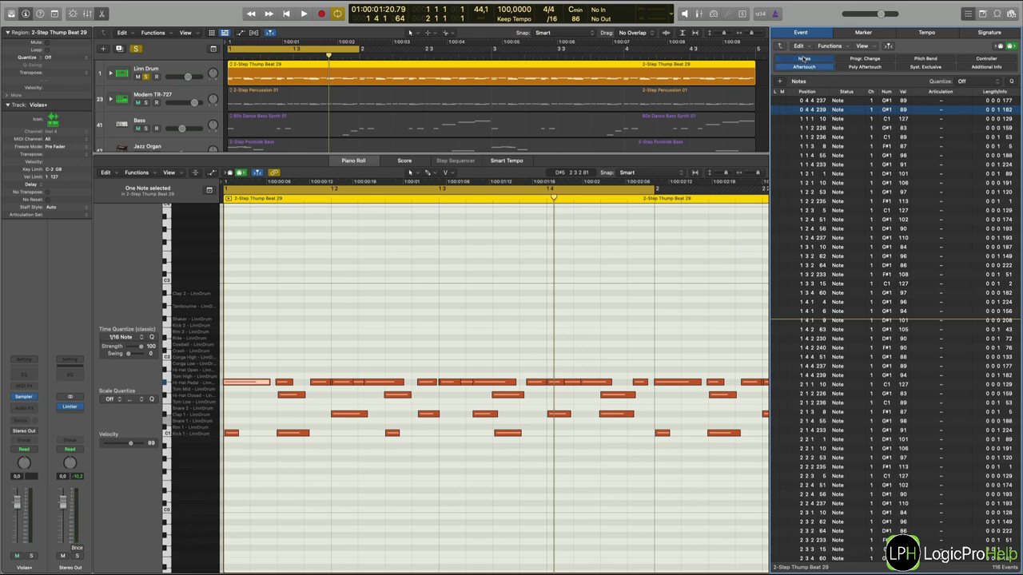
Select the Piano track's Around and Around Piano 01 region and delete its Segno meta event at 4 4 4 1
{"action": "left_click", "coordinate": [296, 109]}
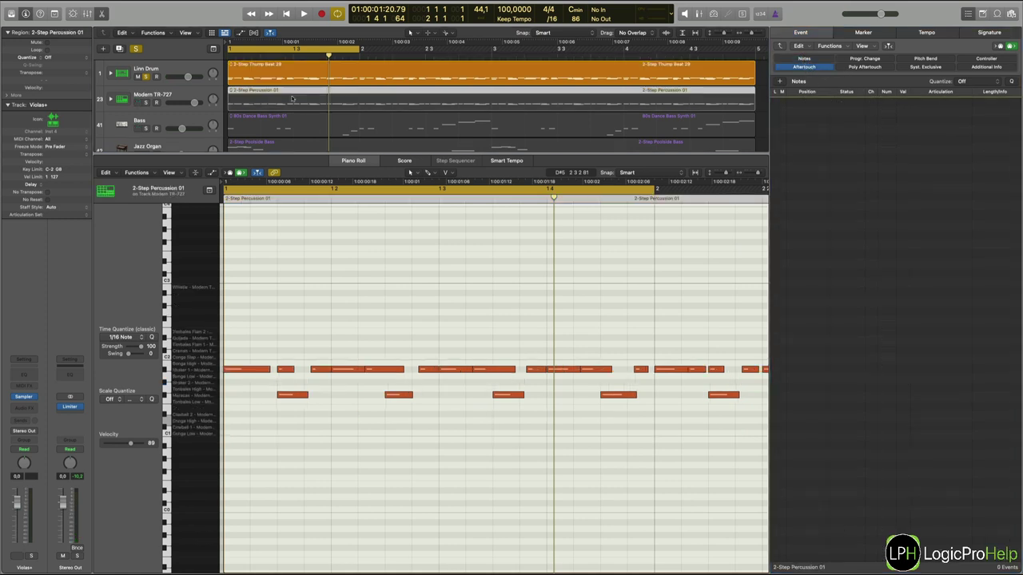
{"action": "scroll", "coordinate": [292, 103], "scroll_direction": "down", "scroll_amount": 5}
{"action": "left_click", "coordinate": [276, 89]}
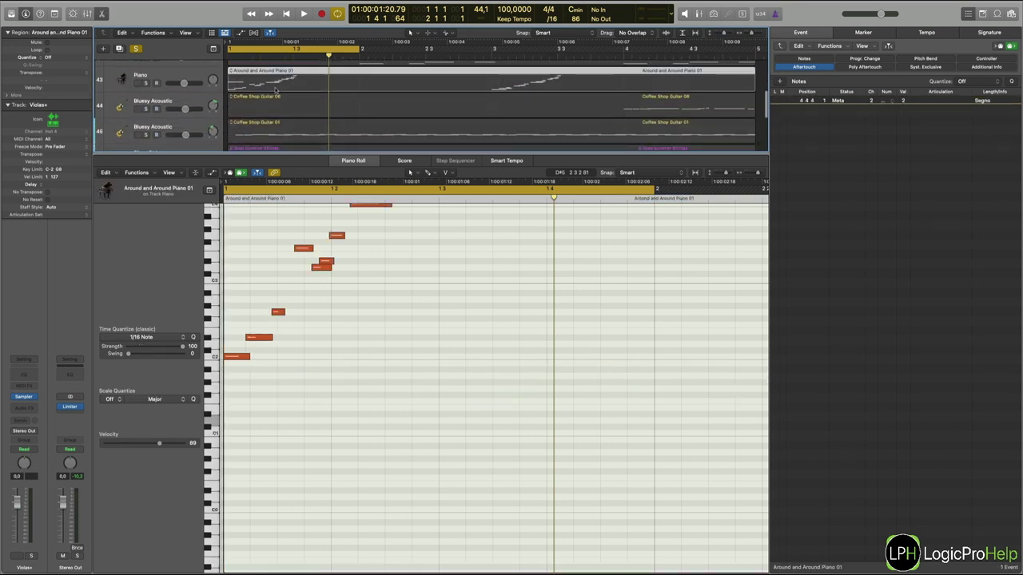
{"action": "left_click", "coordinate": [849, 101]}
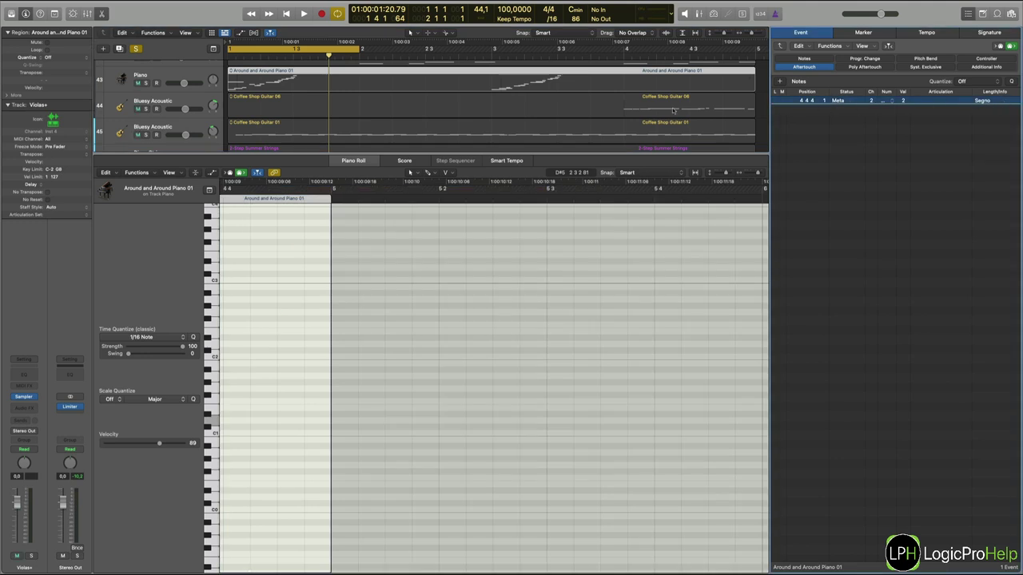
{"action": "key", "text": "Delete"}
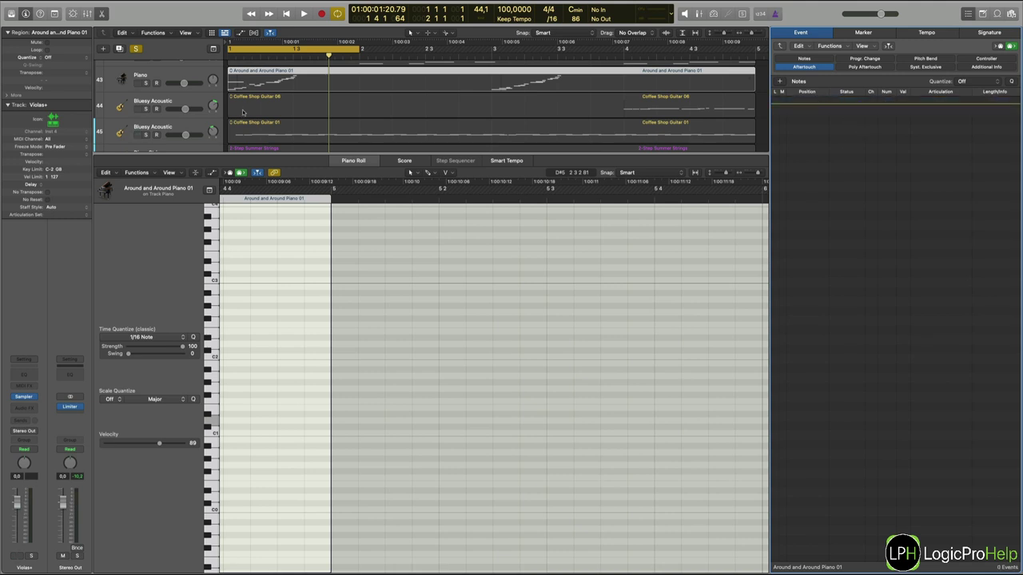
{"action": "left_click", "coordinate": [263, 85]}
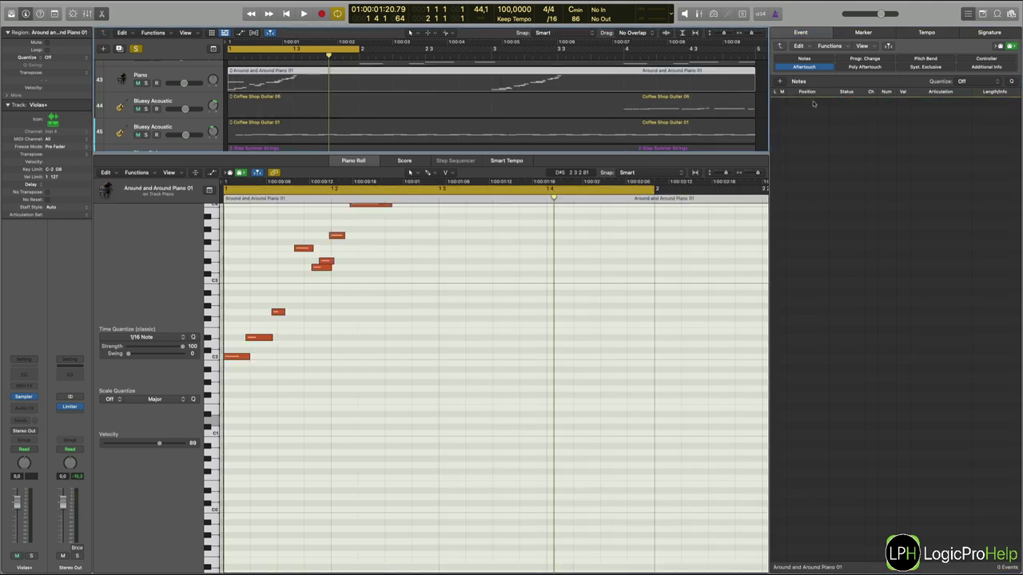
Show every event type except notes in the Event List and select all the piano region's Sustain control events
{"action": "left_click", "coordinate": [864, 67]}
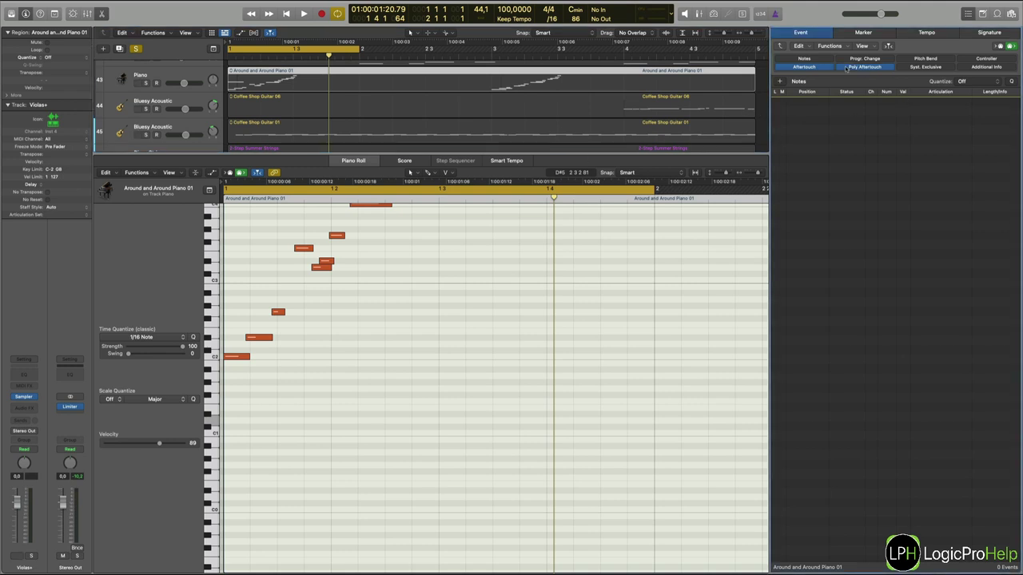
{"action": "left_click", "coordinate": [864, 59]}
{"action": "left_click", "coordinate": [920, 59]}
{"action": "left_click", "coordinate": [986, 59]}
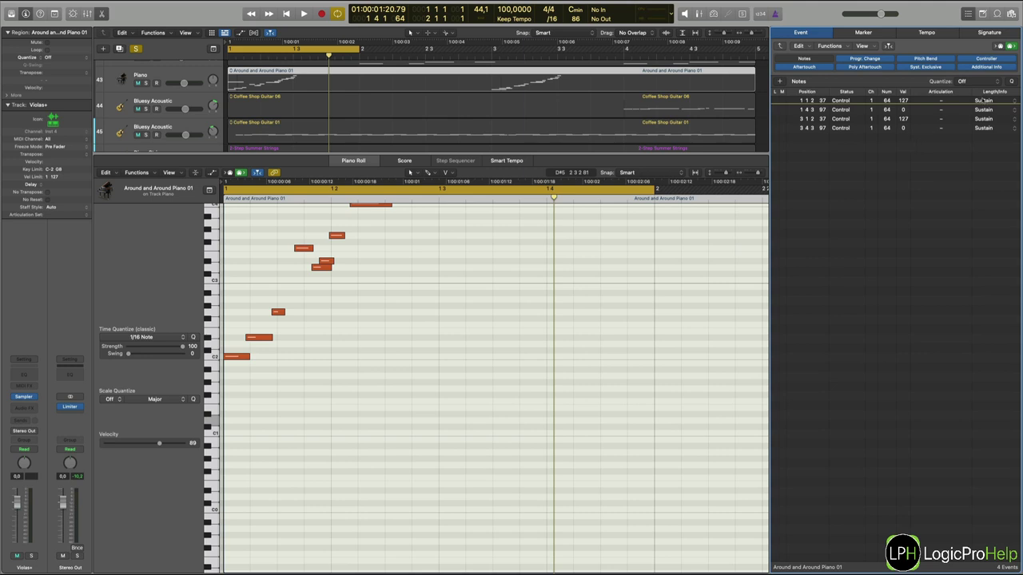
{"action": "left_click_drag", "start_coordinate": [960, 151], "coordinate": [959, 102]}
{"action": "scroll", "coordinate": [454, 312], "scroll_direction": "up", "scroll_amount": 5}
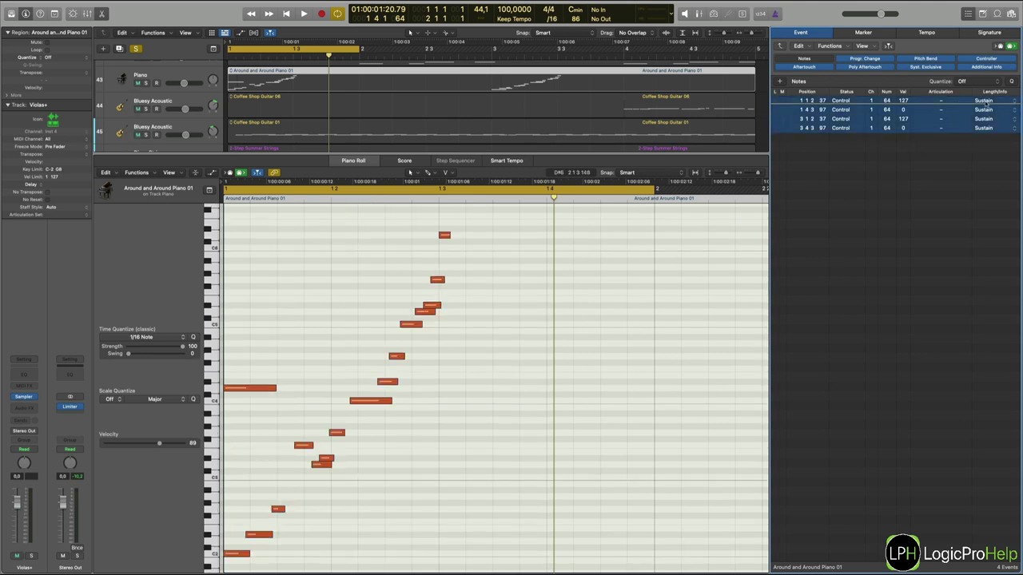
Open the Piano Roll's region automation area and display the Ch. 1 Sustain data there
{"action": "left_click", "coordinate": [819, 60]}
{"action": "left_click", "coordinate": [818, 59]}
{"action": "left_click_drag", "start_coordinate": [963, 149], "coordinate": [971, 99]}
{"action": "left_click", "coordinate": [212, 174]}
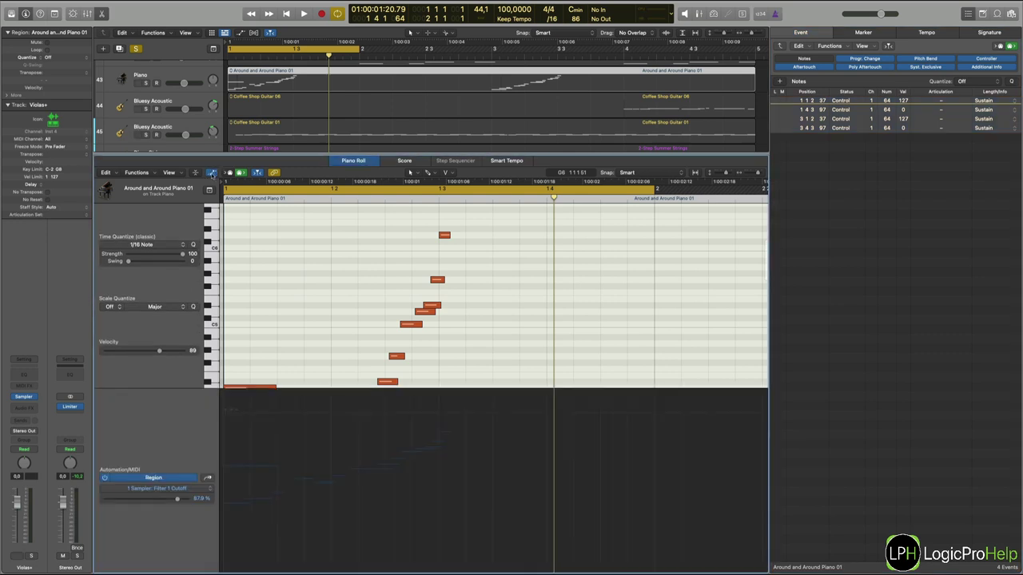
{"action": "left_click", "coordinate": [159, 496]}
{"action": "left_click", "coordinate": [176, 559]}
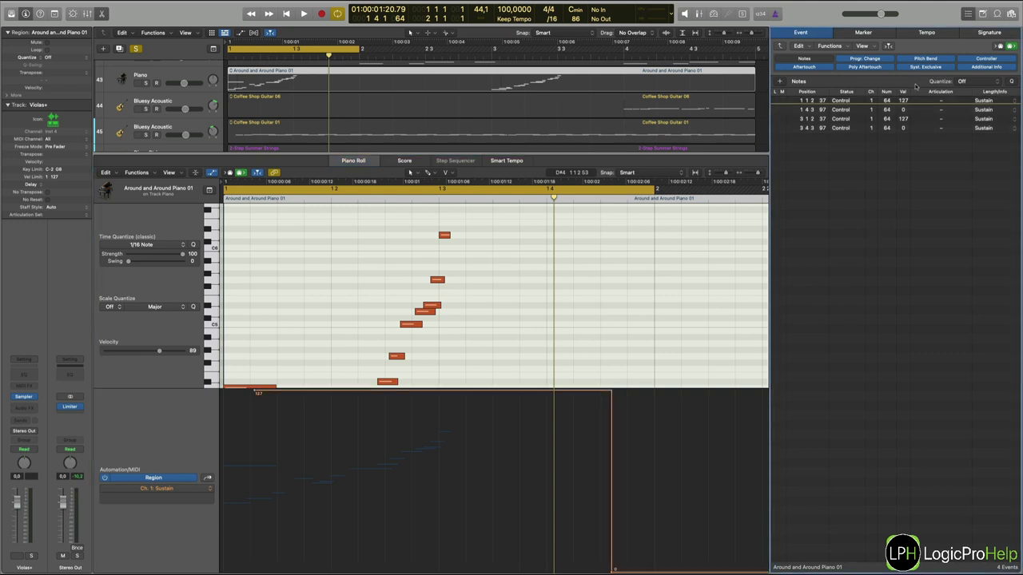
Delete all the Sustain control events from the piano region, undo the deletion, and clear the selection
{"action": "left_click_drag", "start_coordinate": [857, 138], "coordinate": [853, 104]}
{"action": "key", "text": "Delete"}
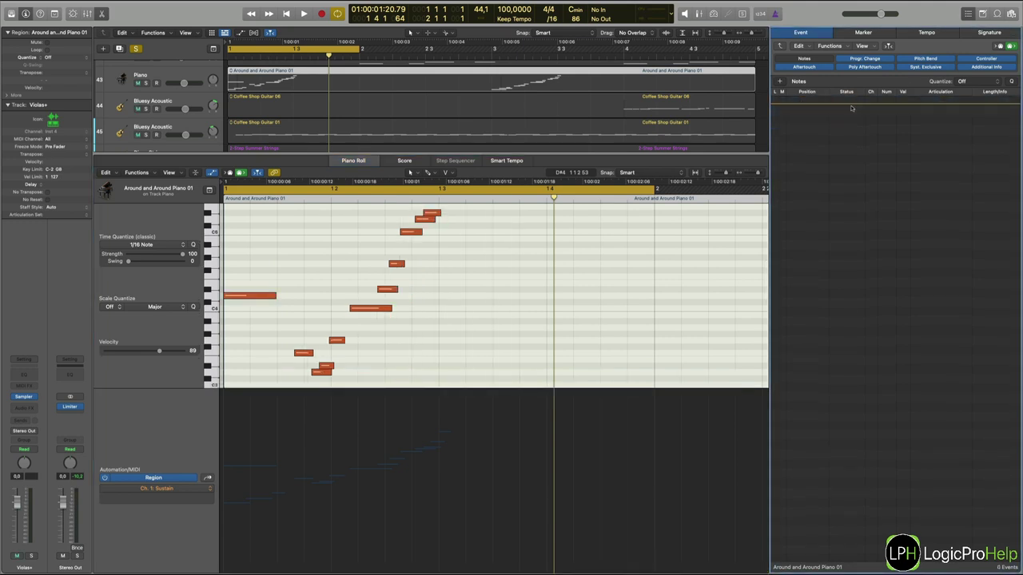
{"action": "key", "text": "super+z"}
{"action": "left_click", "coordinate": [899, 185]}
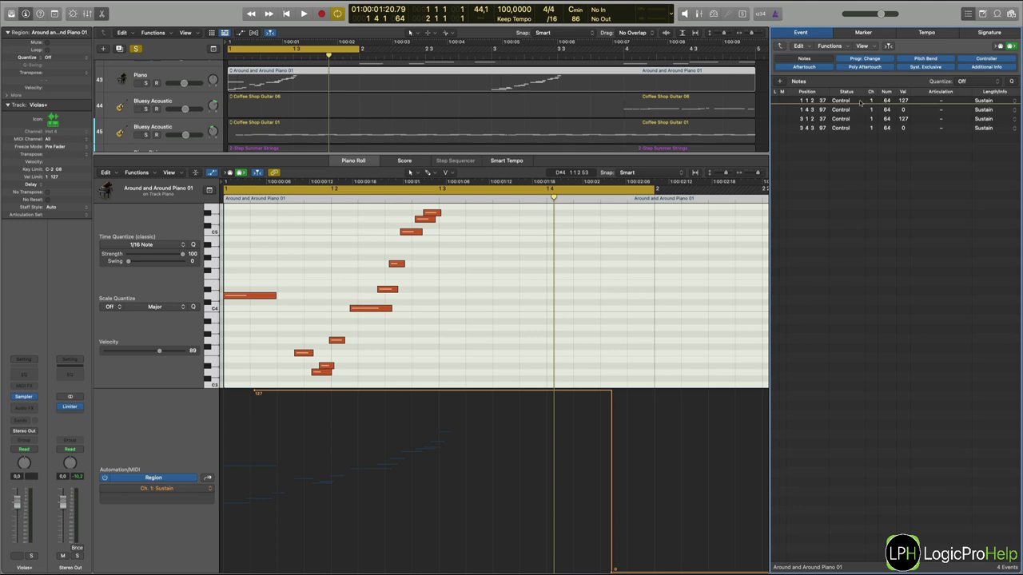
Move the Sustain event with value 0 at 1 4 3 97 to position 1 3 3 97 and clear the selection
{"action": "left_click", "coordinate": [802, 101]}
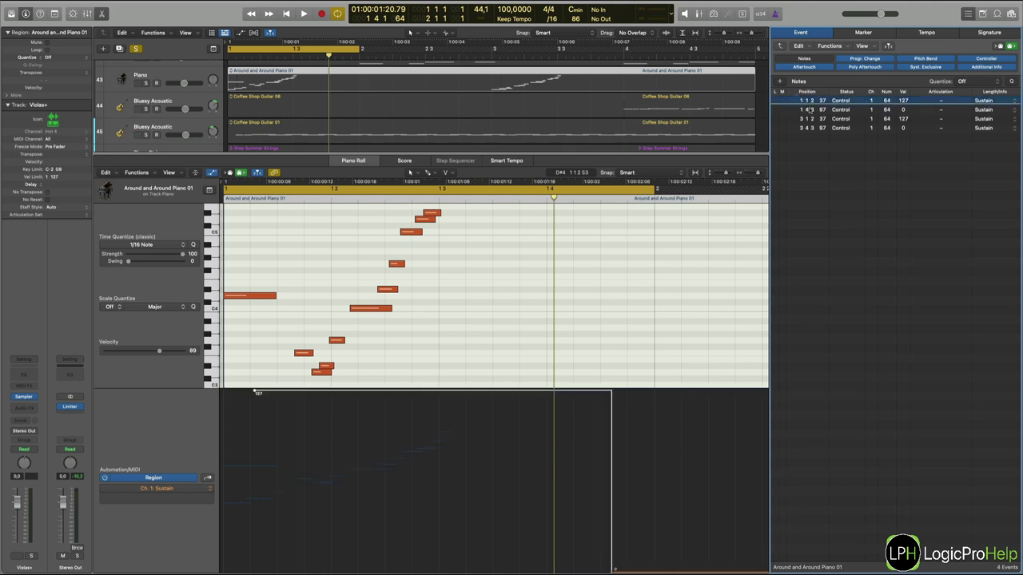
{"action": "left_click", "coordinate": [810, 109]}
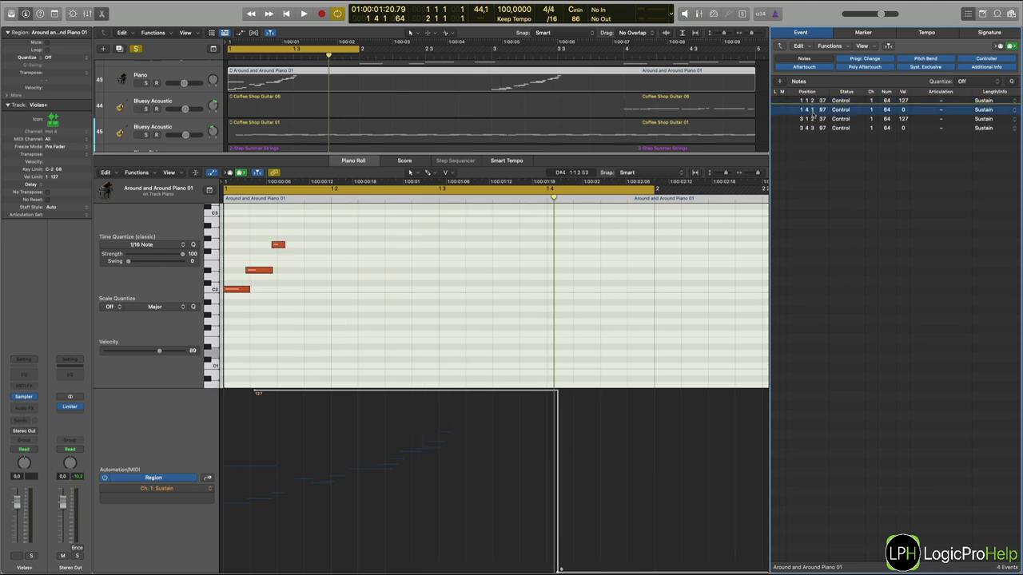
{"action": "left_click_drag", "start_coordinate": [812, 113], "coordinate": [814, 119]}
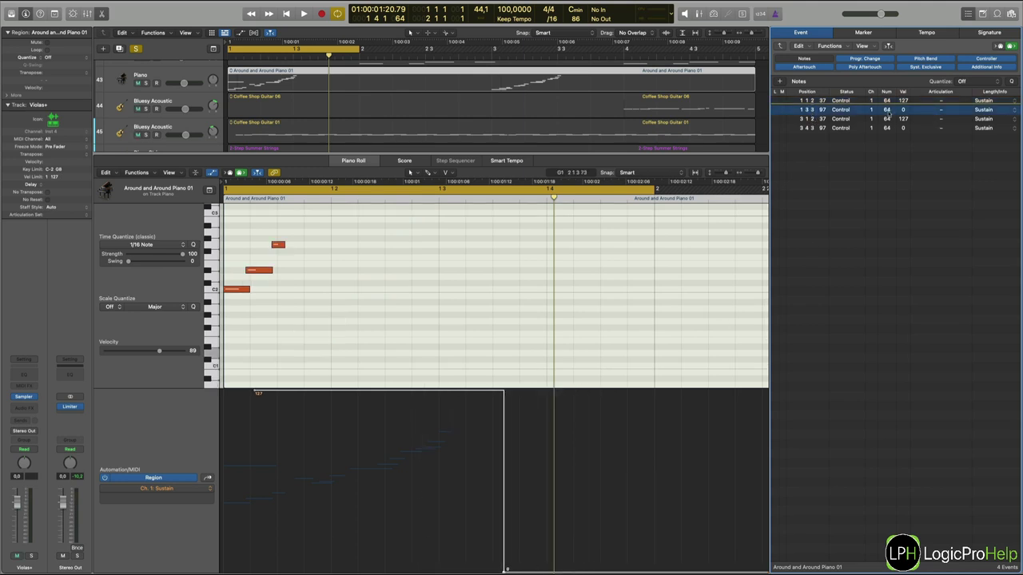
{"action": "left_click", "coordinate": [857, 202]}
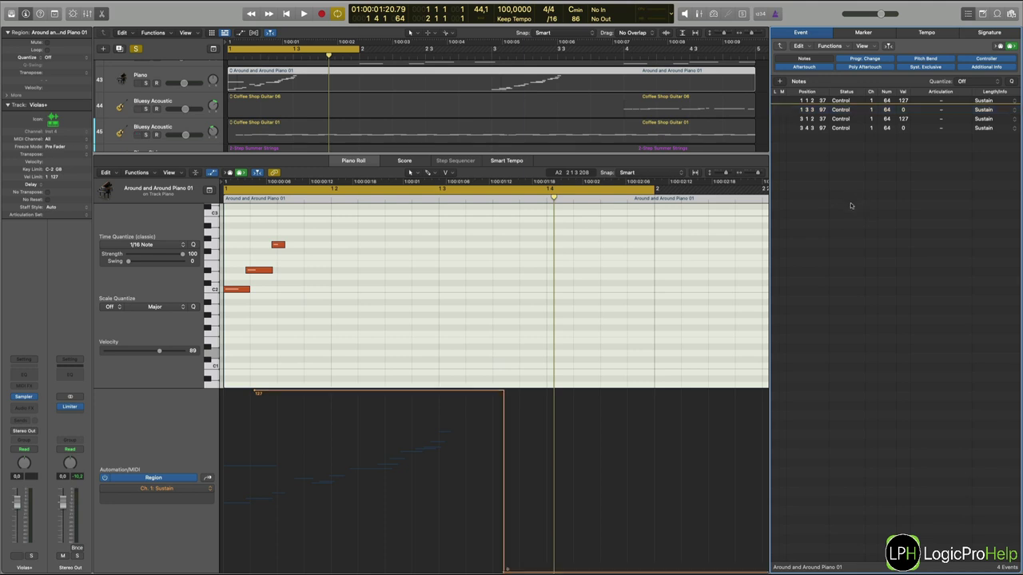
Change the Event List filters to show only note events, hiding every other event type
{"action": "left_click", "coordinate": [812, 60]}
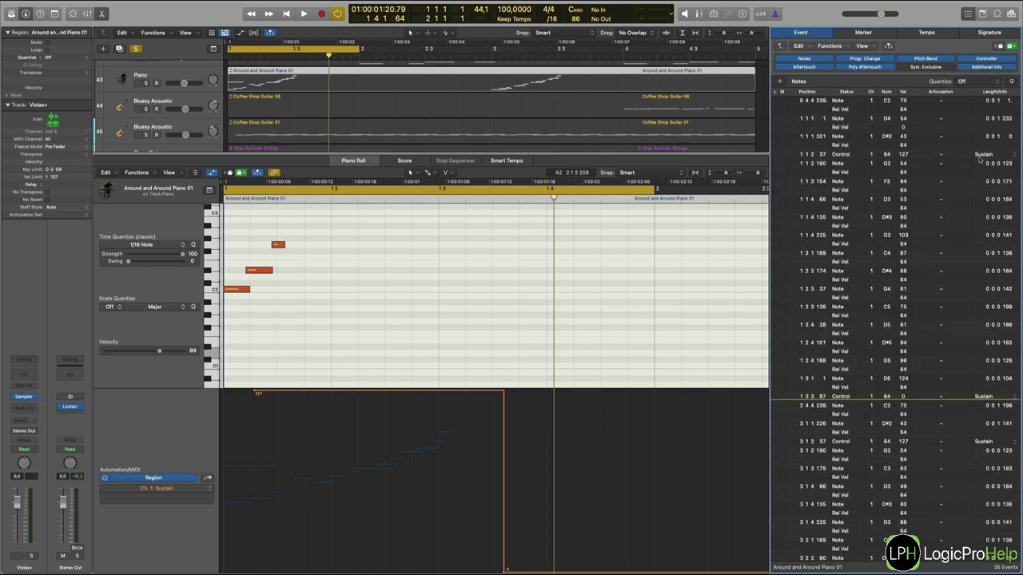
{"action": "left_click", "coordinate": [987, 59]}
{"action": "left_click", "coordinate": [926, 58]}
{"action": "left_click", "coordinate": [864, 58]}
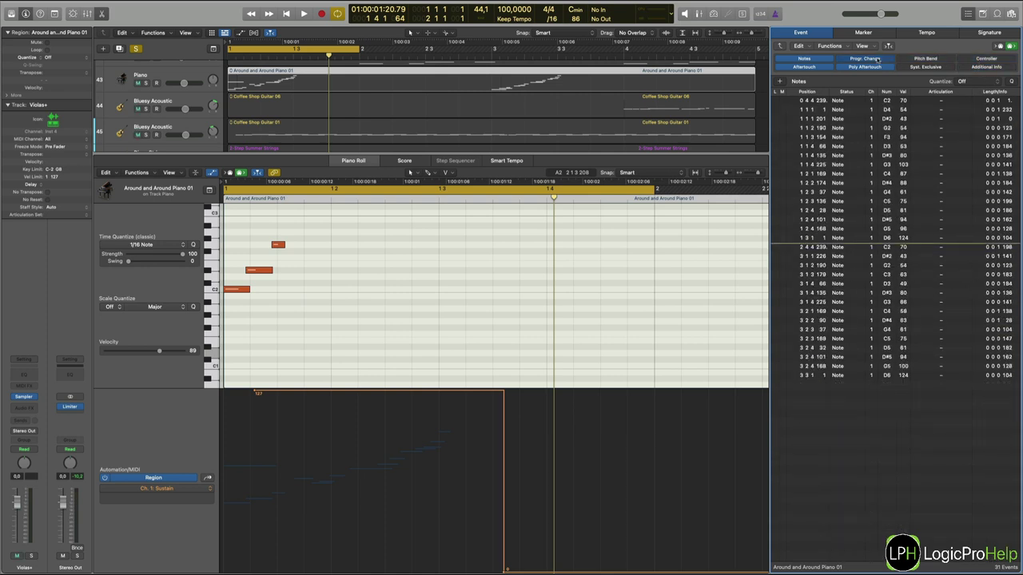
{"action": "left_click", "coordinate": [865, 66]}
{"action": "left_click", "coordinate": [820, 67]}
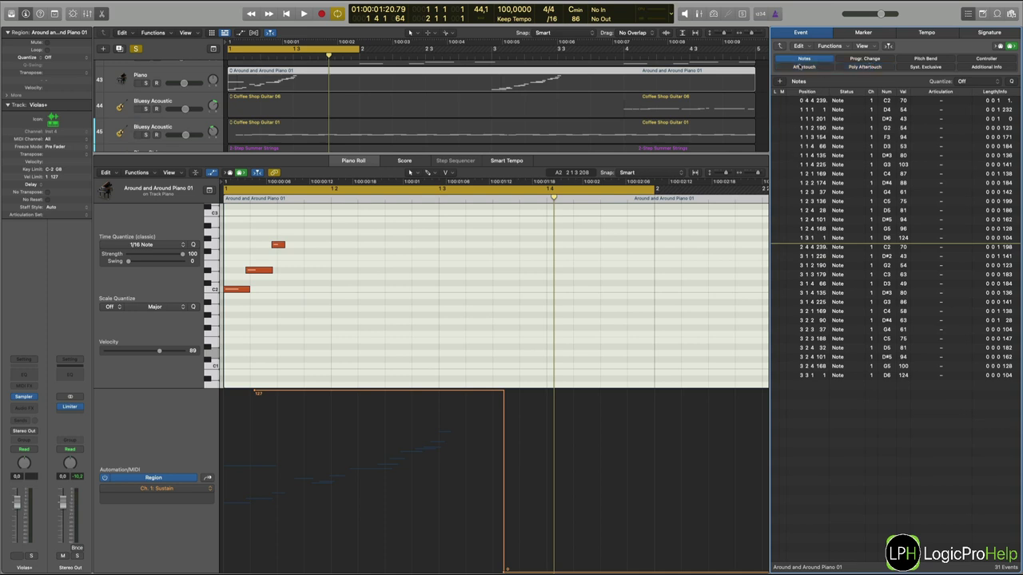
Select the Linn Drum track's 2-Step Thump Beat 29 region and look through its note events in the Event List
{"action": "scroll", "coordinate": [342, 93], "scroll_direction": "up", "scroll_amount": 3}
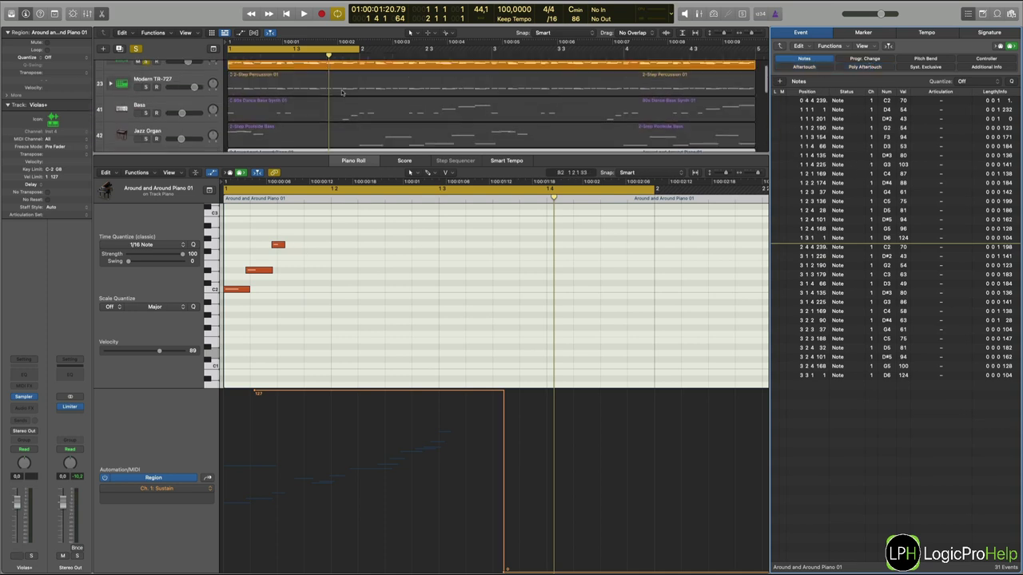
{"action": "scroll", "coordinate": [342, 93], "scroll_direction": "up", "scroll_amount": 1}
{"action": "left_click", "coordinate": [319, 80]}
{"action": "scroll", "coordinate": [849, 170], "scroll_direction": "down", "scroll_amount": 10}
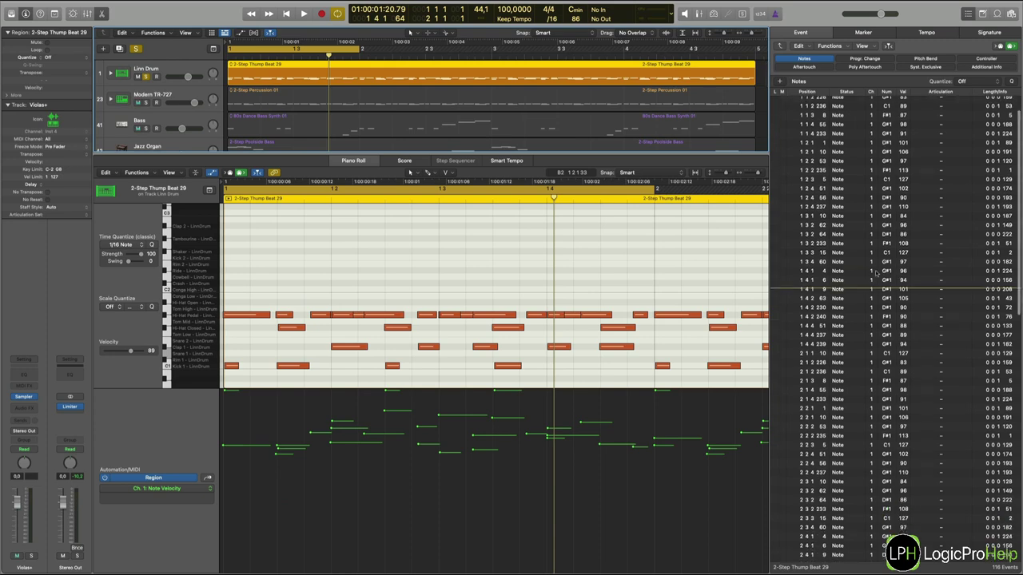
Turn off cycle mode, play back the drum region and stop at 3 2 3 167
{"action": "left_click", "coordinate": [336, 48]}
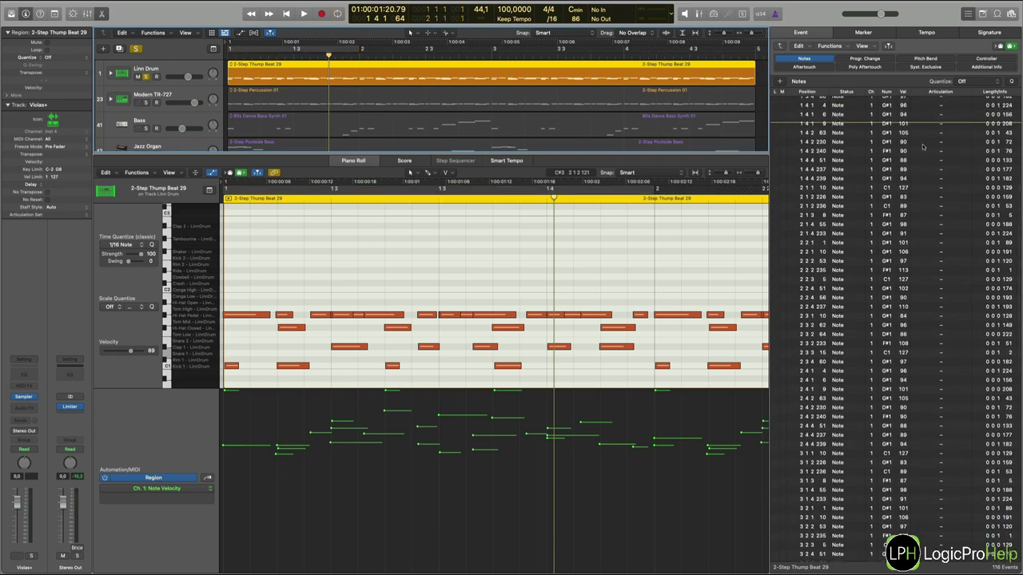
{"action": "key", "text": "space"}
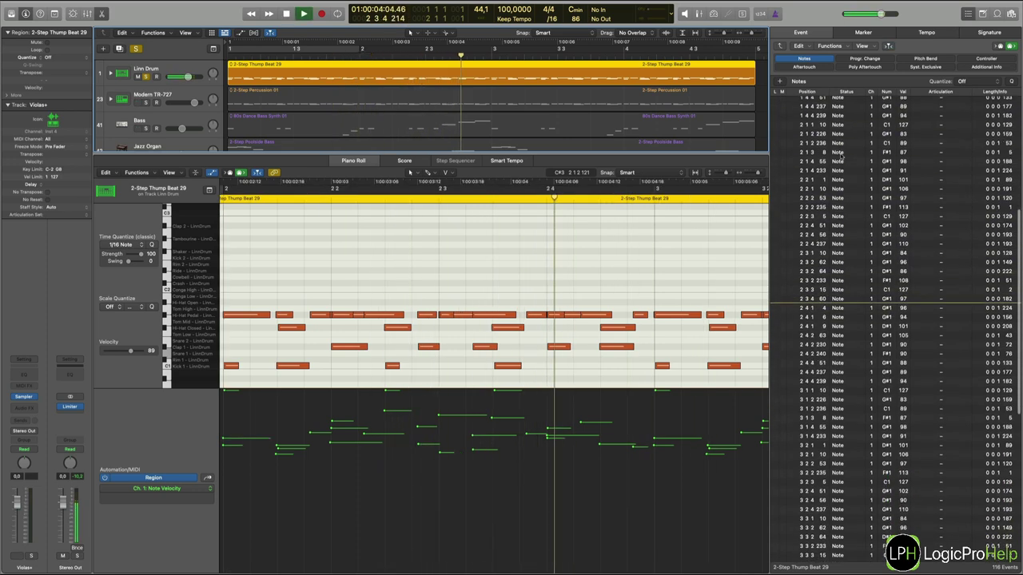
{"action": "key", "text": "space"}
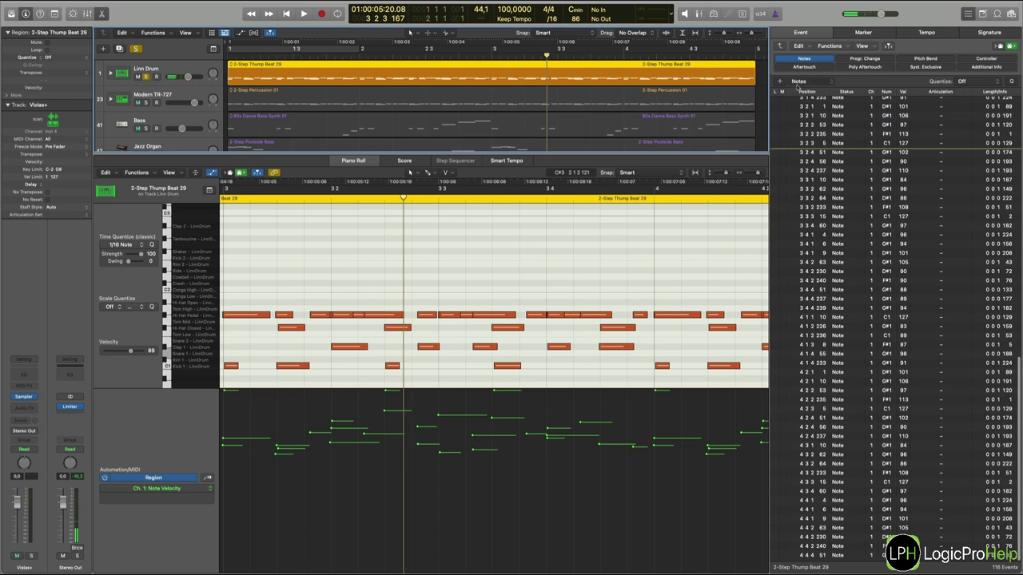
Add a new note event at the playhead in the drum region and set its pitch to D#2
{"action": "left_click", "coordinate": [795, 81]}
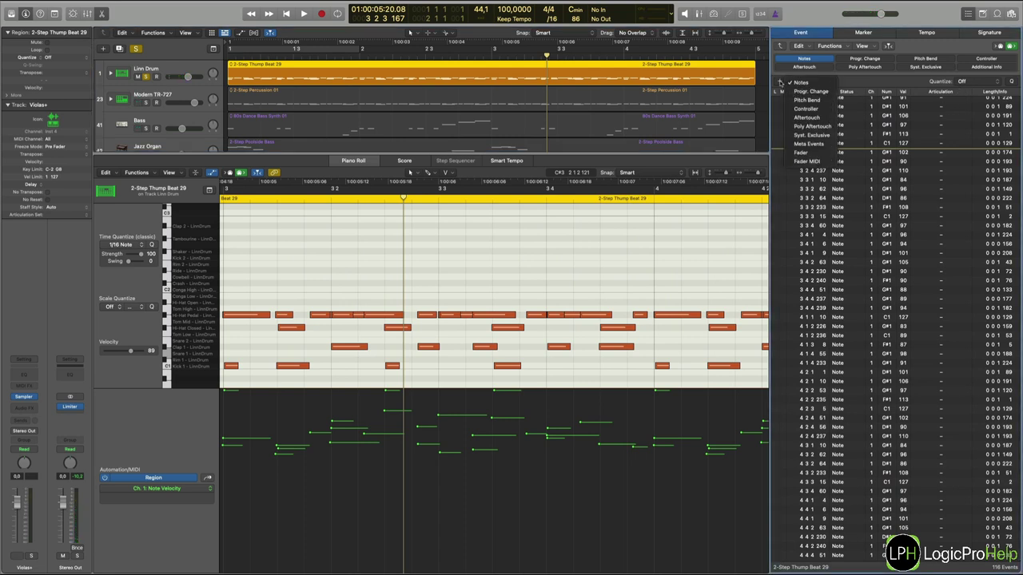
{"action": "left_click", "coordinate": [800, 83]}
{"action": "left_click", "coordinate": [780, 83]}
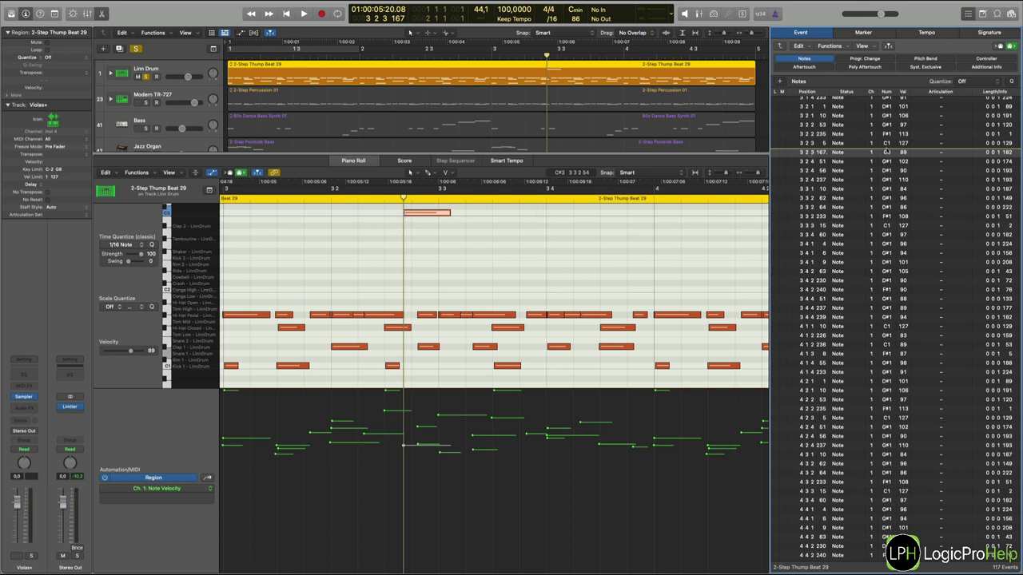
{"action": "left_click_drag", "start_coordinate": [887, 152], "coordinate": [917, 155]}
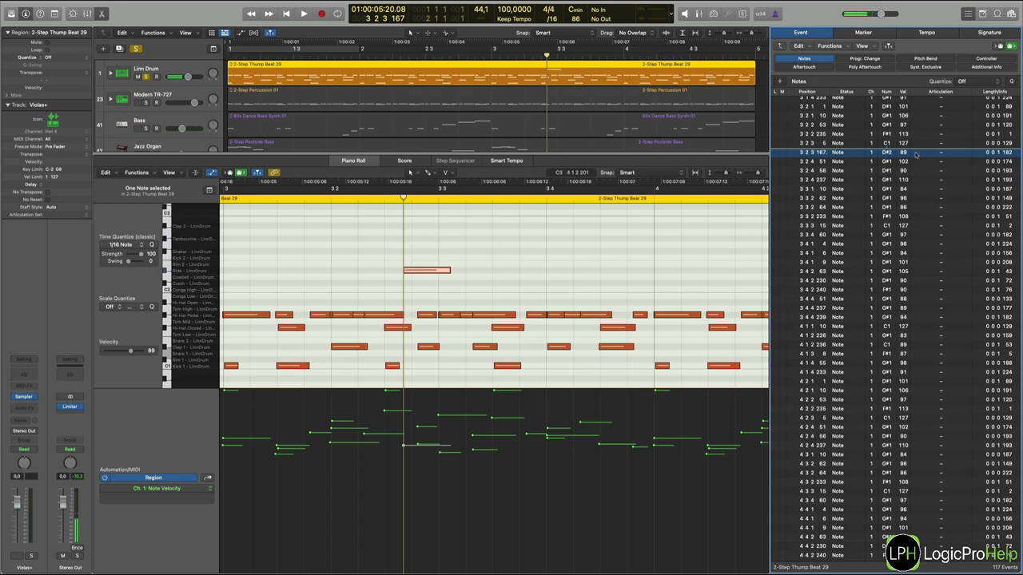
Delete the D#2 note at 3 2 3 167 from the drum region in the Piano Roll
{"action": "left_click", "coordinate": [425, 272]}
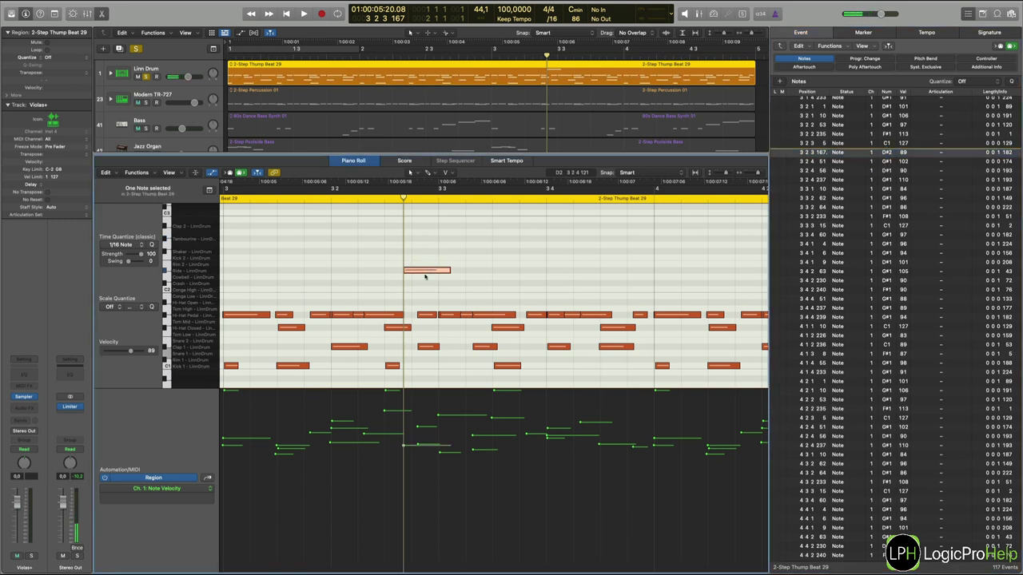
{"action": "key", "text": "Delete"}
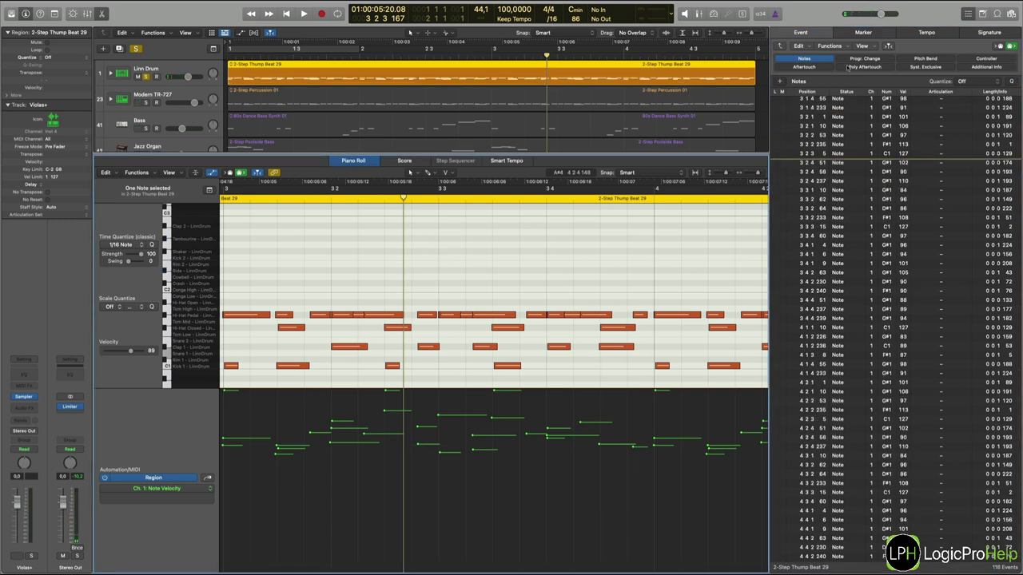
{"action": "scroll", "coordinate": [879, 160], "scroll_direction": "up", "scroll_amount": 5}
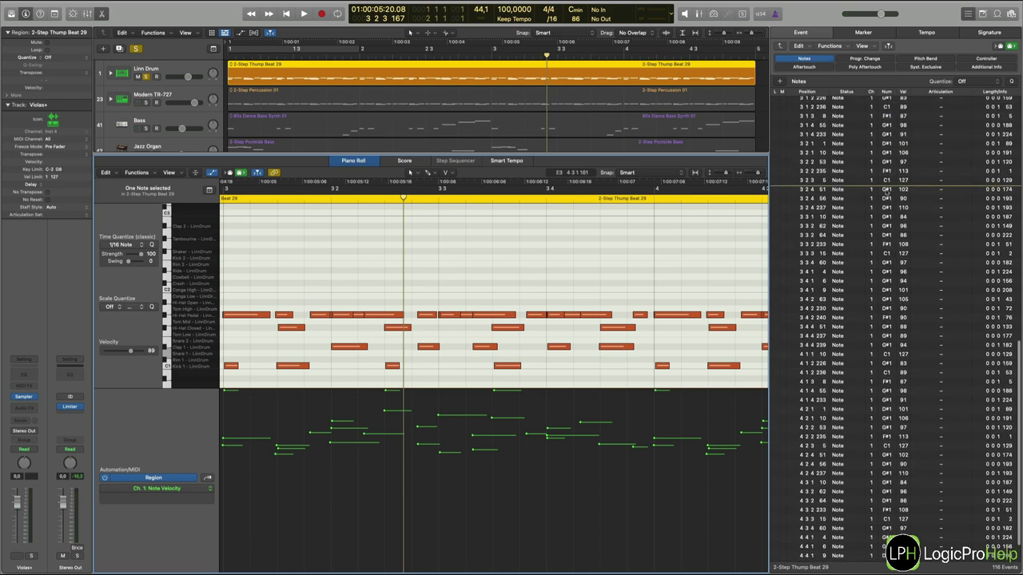
{"action": "scroll", "coordinate": [886, 194], "scroll_direction": "up", "scroll_amount": 3}
{"action": "scroll", "coordinate": [886, 194], "scroll_direction": "up", "scroll_amount": 5}
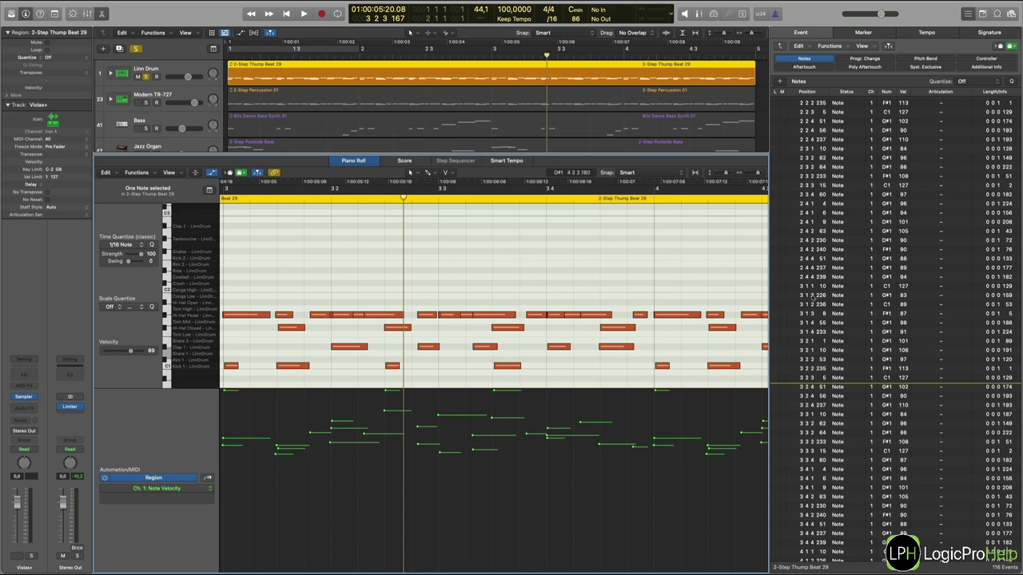
{"action": "scroll", "coordinate": [980, 294], "scroll_direction": "up", "scroll_amount": 10}
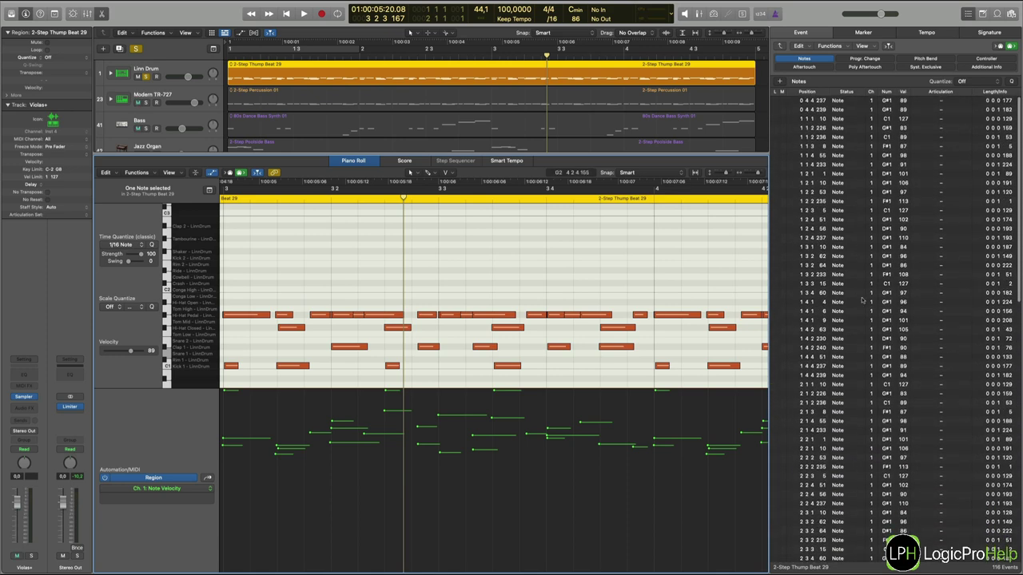
{"action": "scroll", "coordinate": [867, 342], "scroll_direction": "down", "scroll_amount": 6}
{"action": "scroll", "coordinate": [868, 336], "scroll_direction": "down", "scroll_amount": 2}
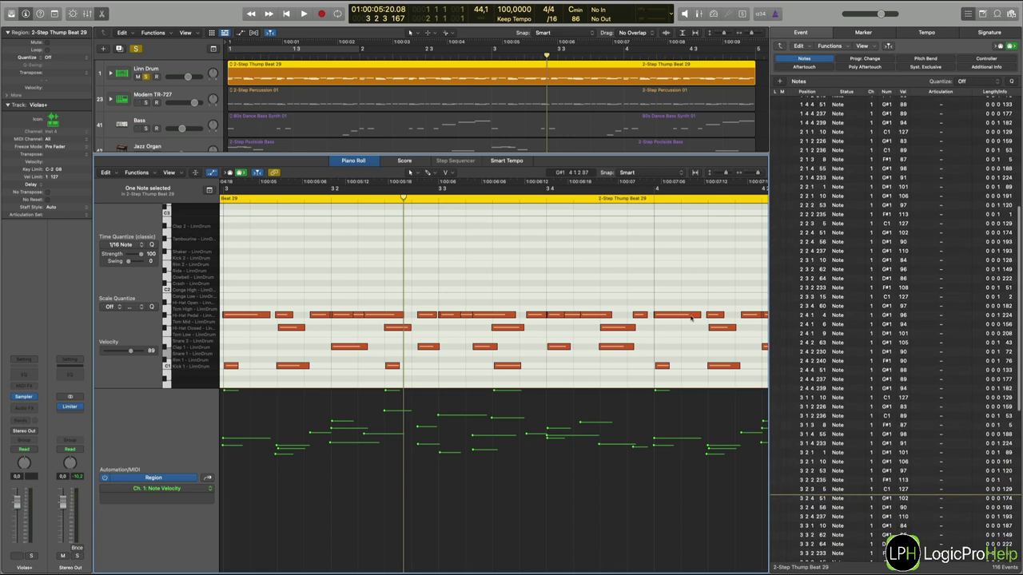
Select the Piano track's Around and Around Piano 01 region and show it in the Score editor
{"action": "scroll", "coordinate": [264, 104], "scroll_direction": "down", "scroll_amount": 3}
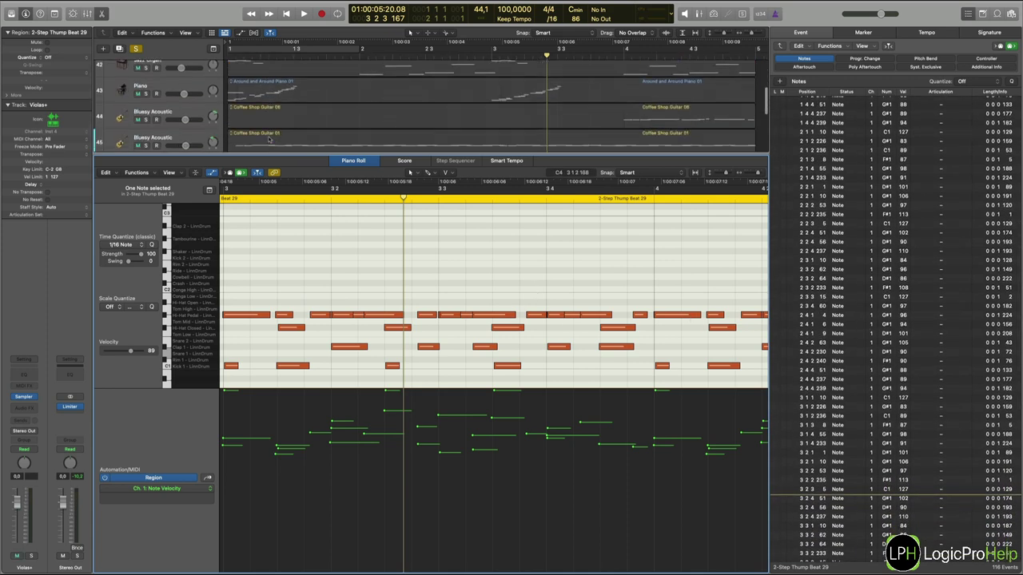
{"action": "left_click", "coordinate": [262, 99]}
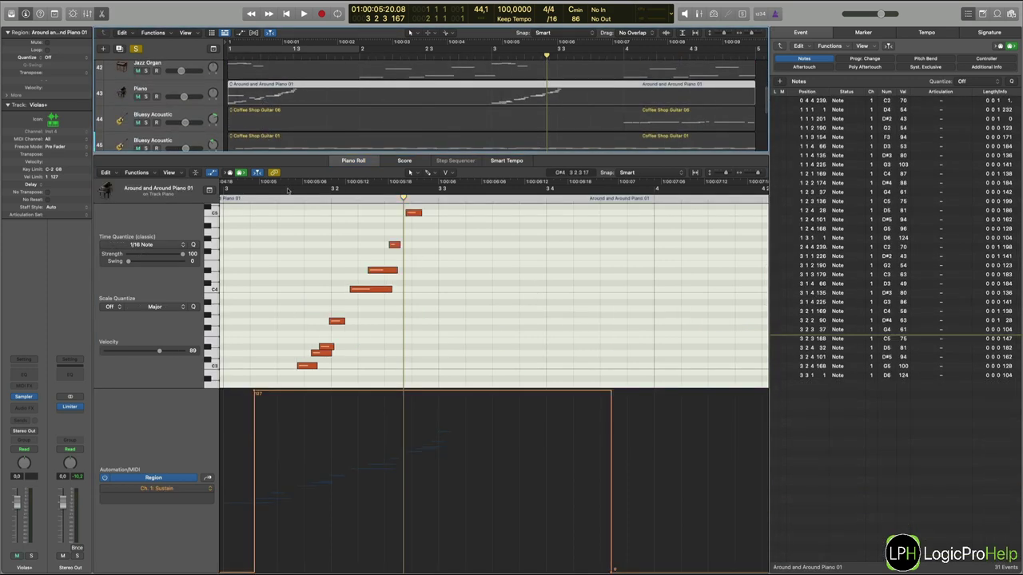
{"action": "left_click", "coordinate": [405, 161]}
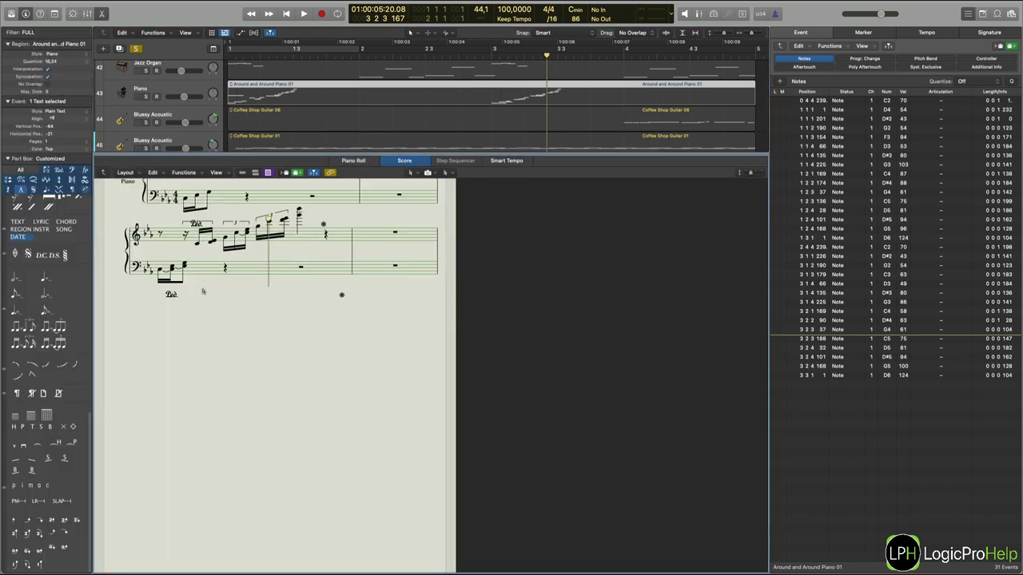
{"action": "scroll", "coordinate": [205, 294], "scroll_direction": "up", "scroll_amount": 2}
{"action": "scroll", "coordinate": [205, 297], "scroll_direction": "up", "scroll_amount": 1}
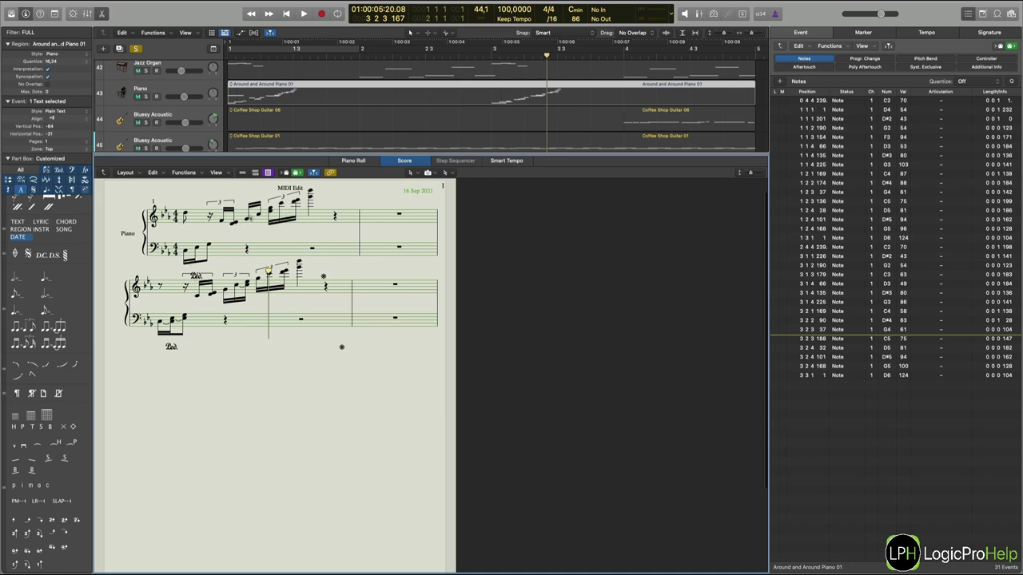
Select single notes on both staves of the first piano system to trace them in the Event List
{"action": "left_click", "coordinate": [230, 224]}
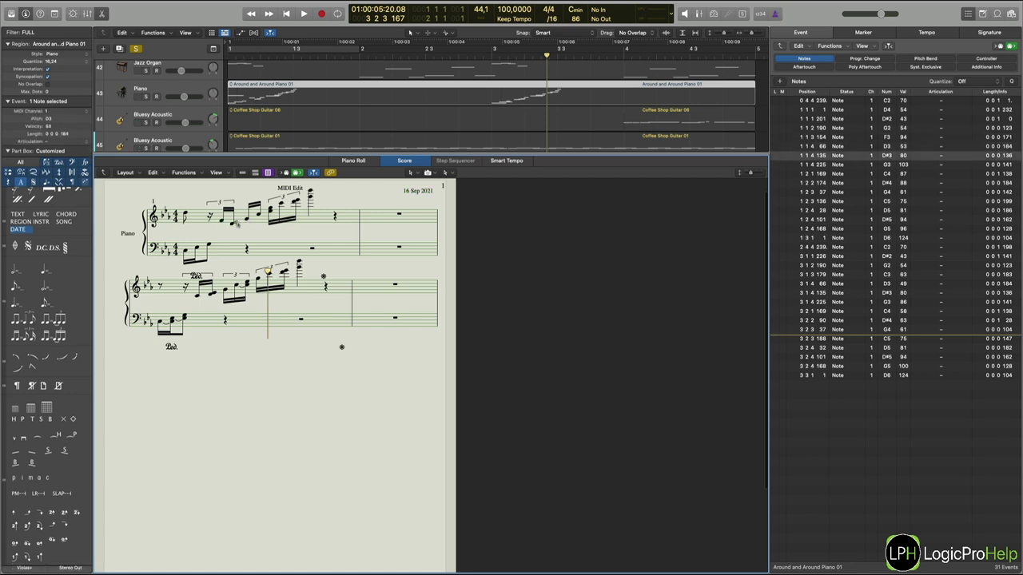
{"action": "left_click", "coordinate": [232, 226]}
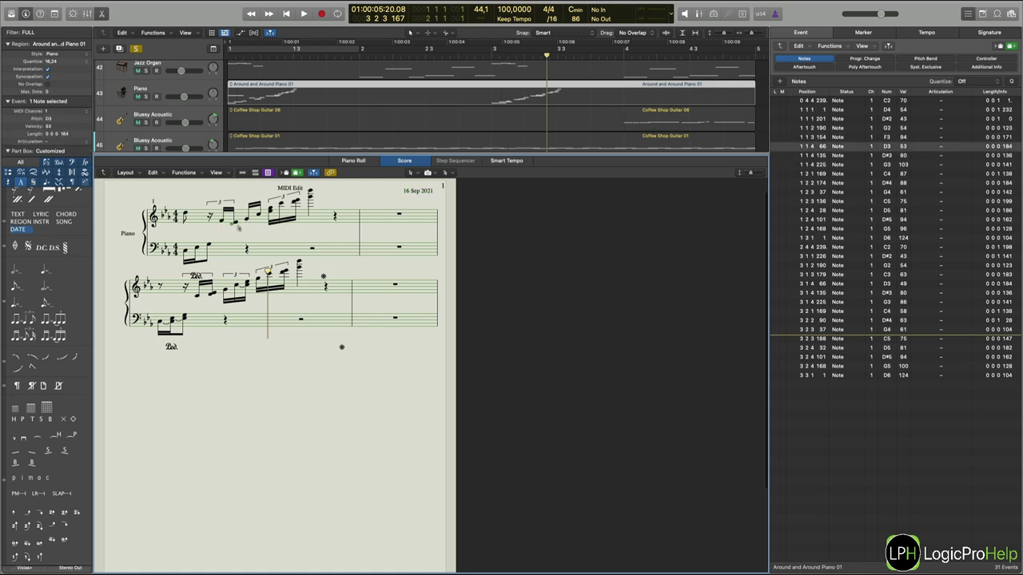
{"action": "left_click", "coordinate": [260, 216]}
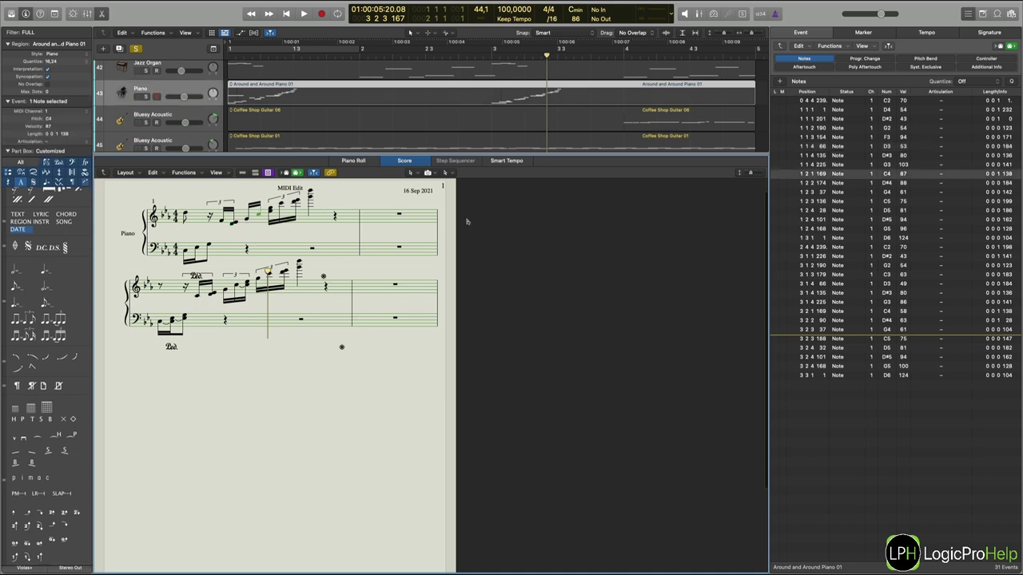
{"action": "left_click", "coordinate": [189, 254]}
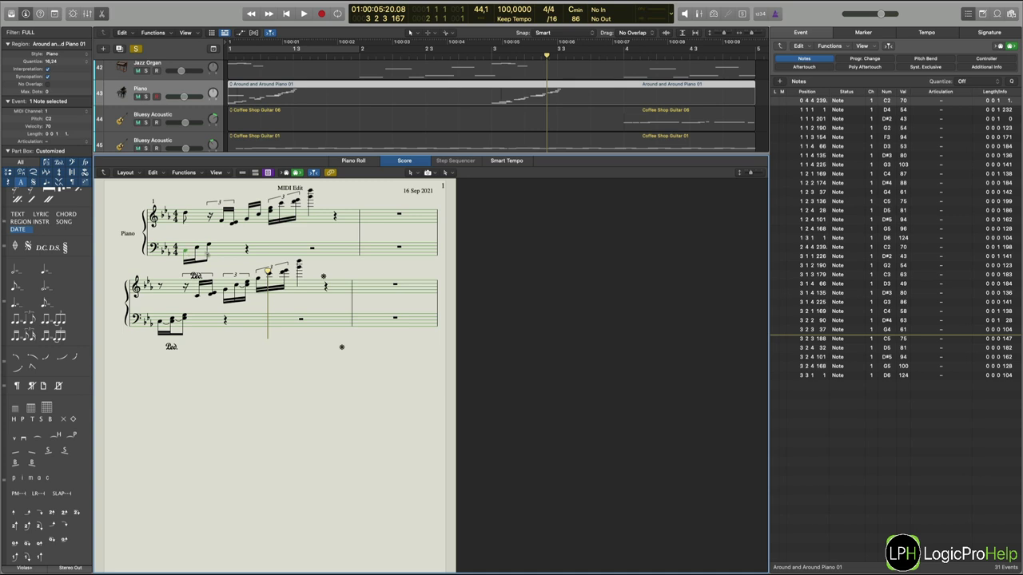
Select the bass-clef notes and the first triplet after them in both piano systems and set their MIDI channel to 3
{"action": "left_click_drag", "start_coordinate": [228, 244], "coordinate": [177, 269]}
{"action": "left_click", "coordinate": [411, 173]}
{"action": "left_click", "coordinate": [441, 183]}
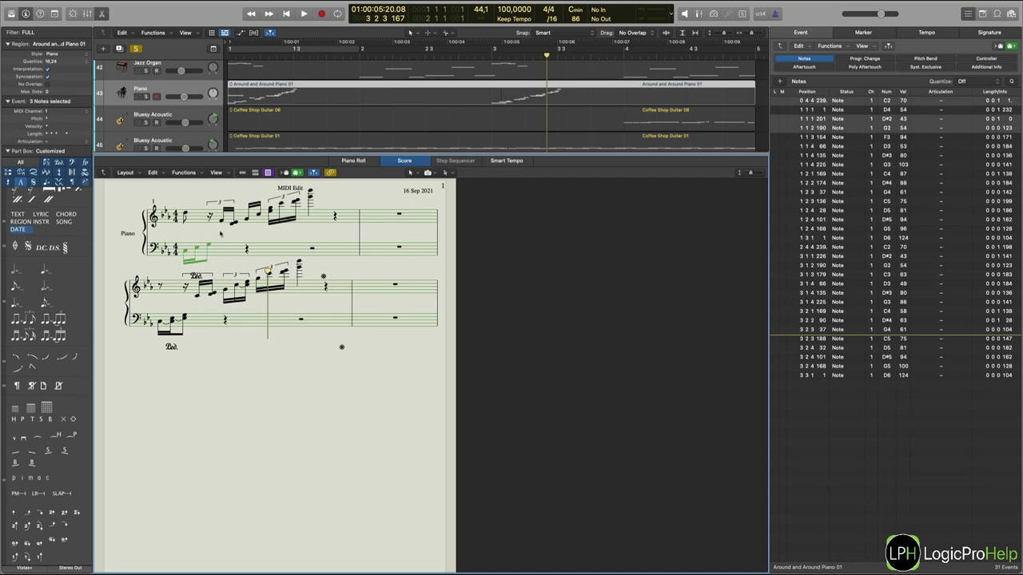
{"action": "left_click_drag", "start_coordinate": [221, 232], "coordinate": [241, 223]}
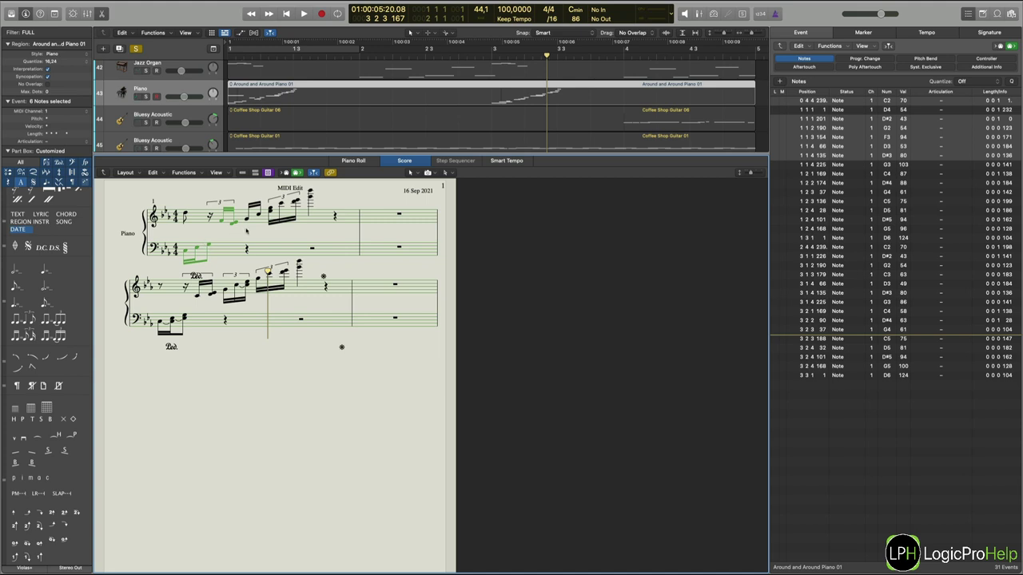
{"action": "left_click_drag", "start_coordinate": [147, 350], "coordinate": [220, 280]}
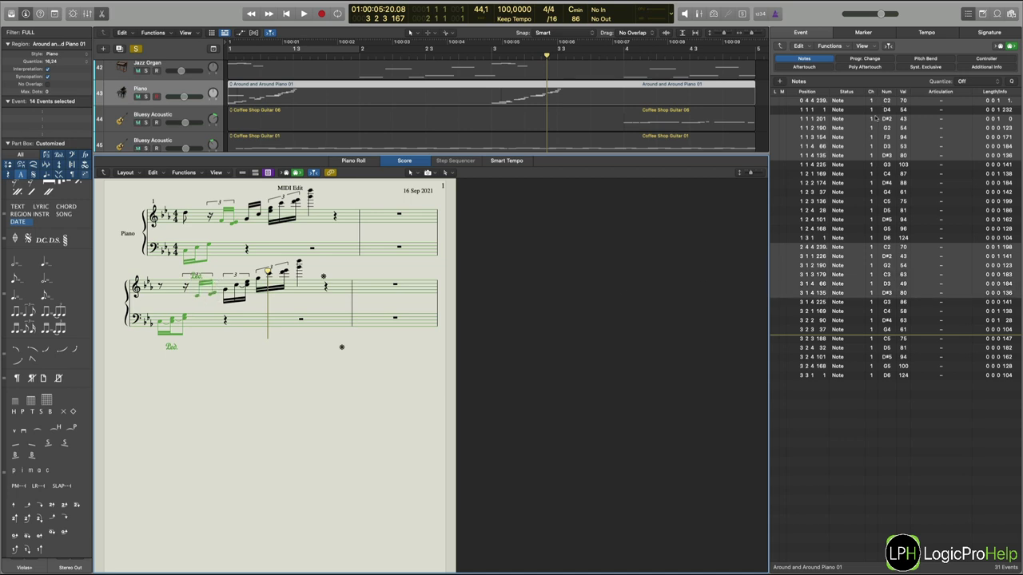
{"action": "left_click", "coordinate": [874, 118]}
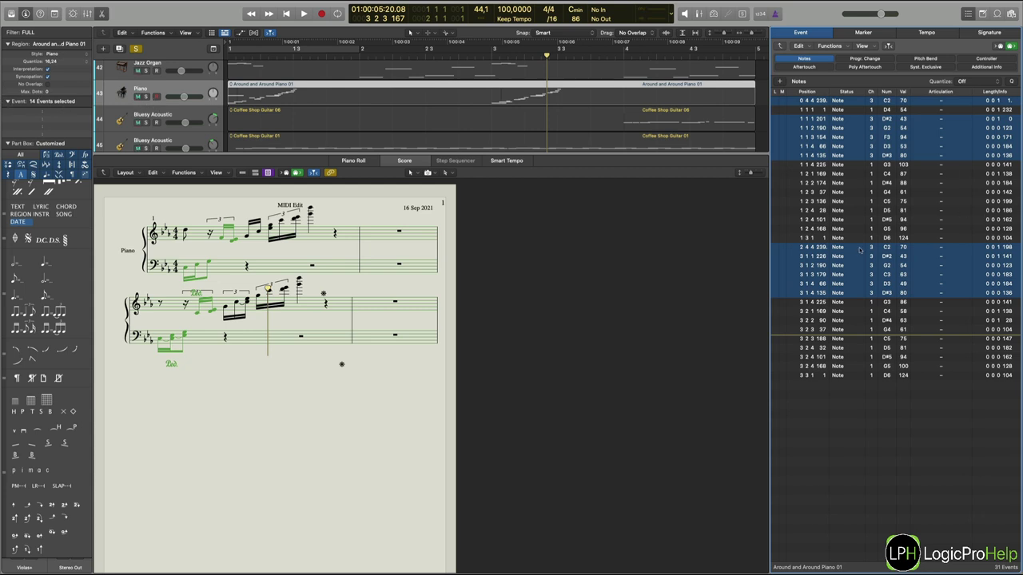
Clear the note selection and set the piano region's staff style to Piano 1/3
{"action": "left_click", "coordinate": [179, 221]}
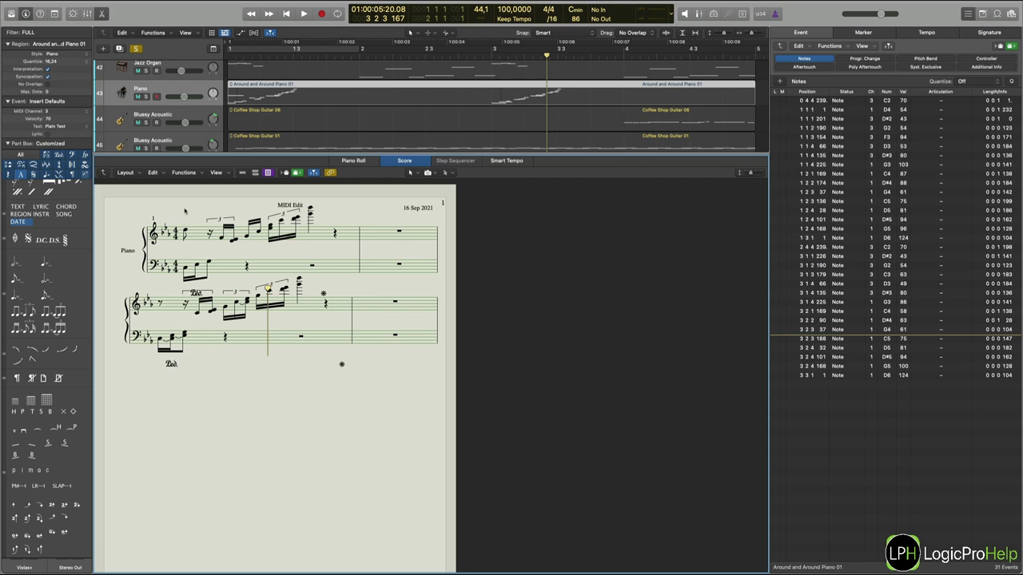
{"action": "left_click", "coordinate": [293, 84]}
{"action": "left_click", "coordinate": [212, 198]}
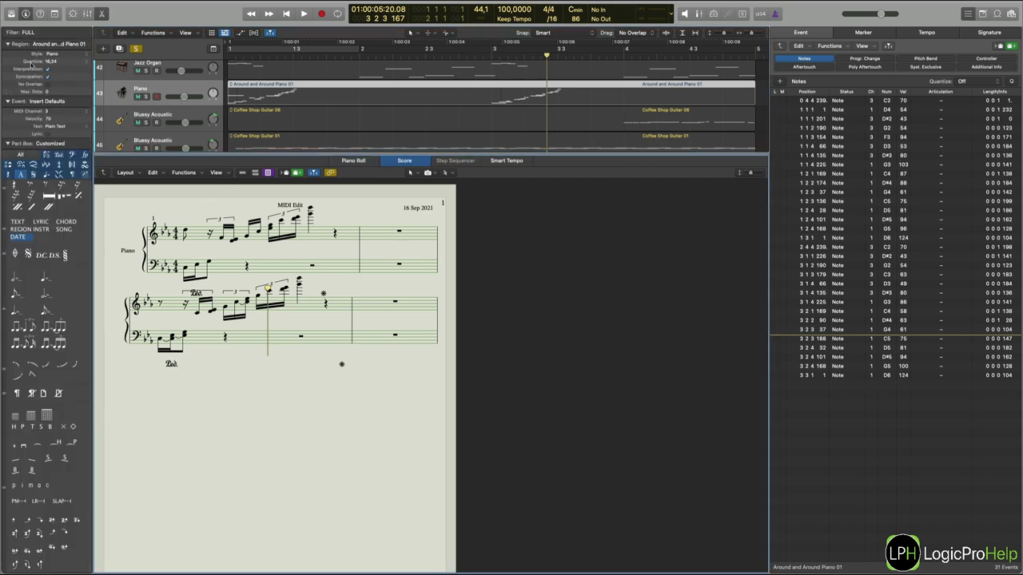
{"action": "left_click", "coordinate": [51, 55]}
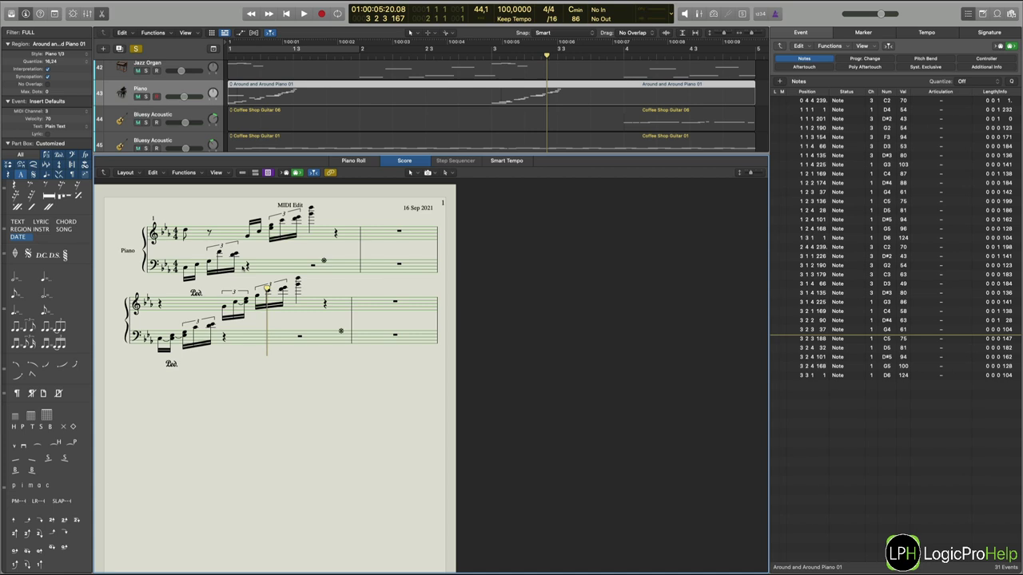
Show the piano region in the Piano Roll and select the six lower channel 3 notes of bar 3
{"action": "scroll", "coordinate": [107, 118], "scroll_direction": "up", "scroll_amount": 2}
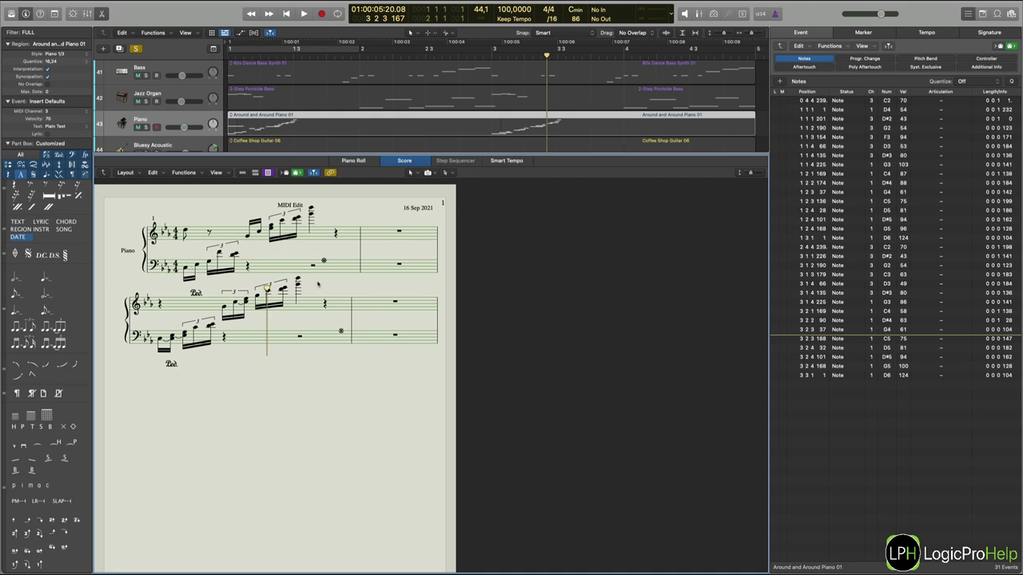
{"action": "left_click", "coordinate": [353, 161]}
{"action": "scroll", "coordinate": [400, 341], "scroll_direction": "down", "scroll_amount": 2}
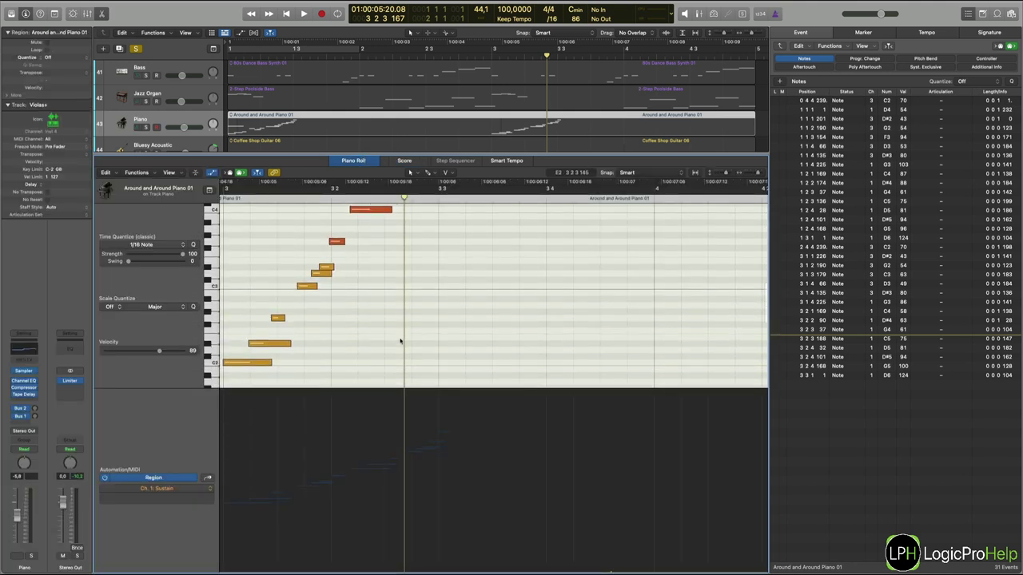
{"action": "left_click_drag", "start_coordinate": [432, 342], "coordinate": [231, 230]}
{"action": "scroll", "coordinate": [278, 298], "scroll_direction": "up", "scroll_amount": 1}
{"action": "scroll", "coordinate": [279, 298], "scroll_direction": "down", "scroll_amount": 2}
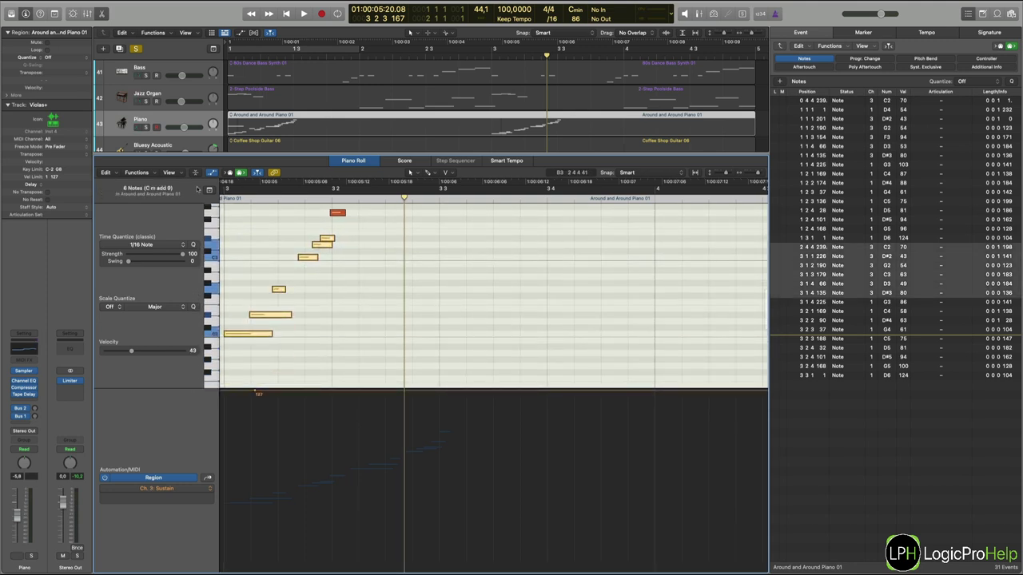
Check the Piano Roll's Set Note Color options and look over the piano notes coloured by MIDI channel
{"action": "left_click", "coordinate": [169, 173]}
{"action": "mouse_move", "coordinate": [180, 256]}
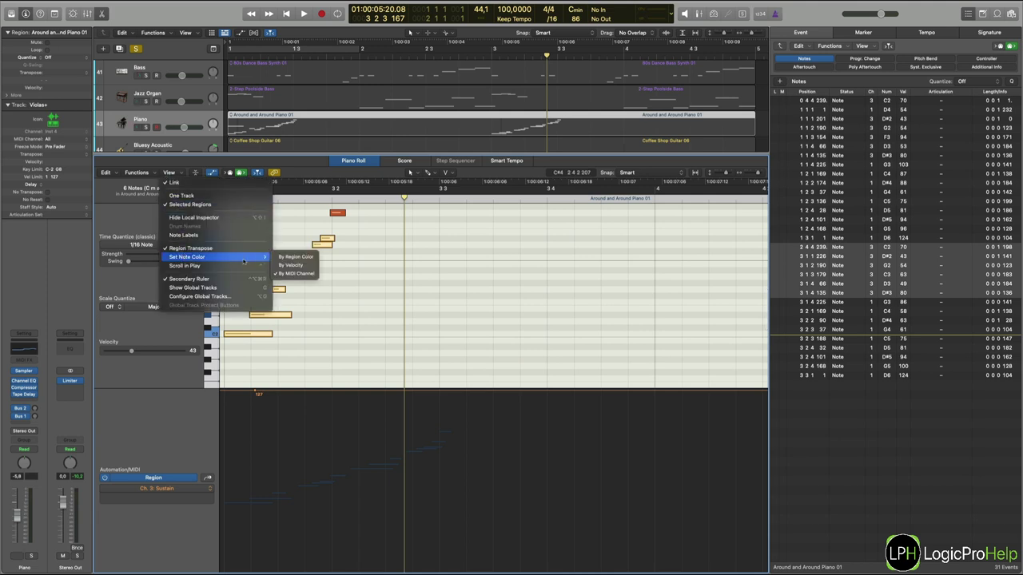
{"action": "left_click", "coordinate": [377, 276]}
{"action": "scroll", "coordinate": [375, 301], "scroll_direction": "up", "scroll_amount": 3}
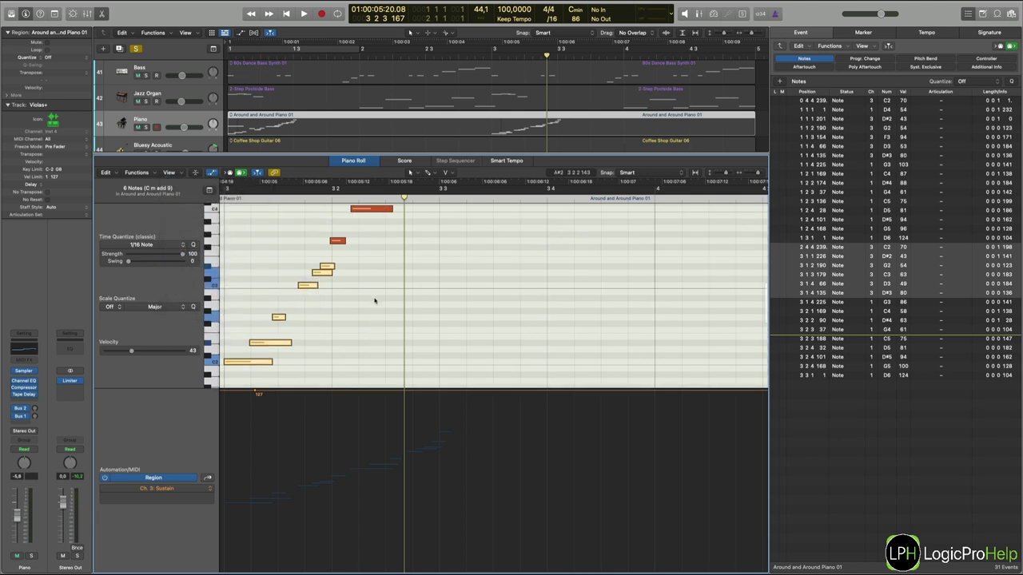
{"action": "scroll", "coordinate": [253, 321], "scroll_direction": "down", "scroll_amount": 1}
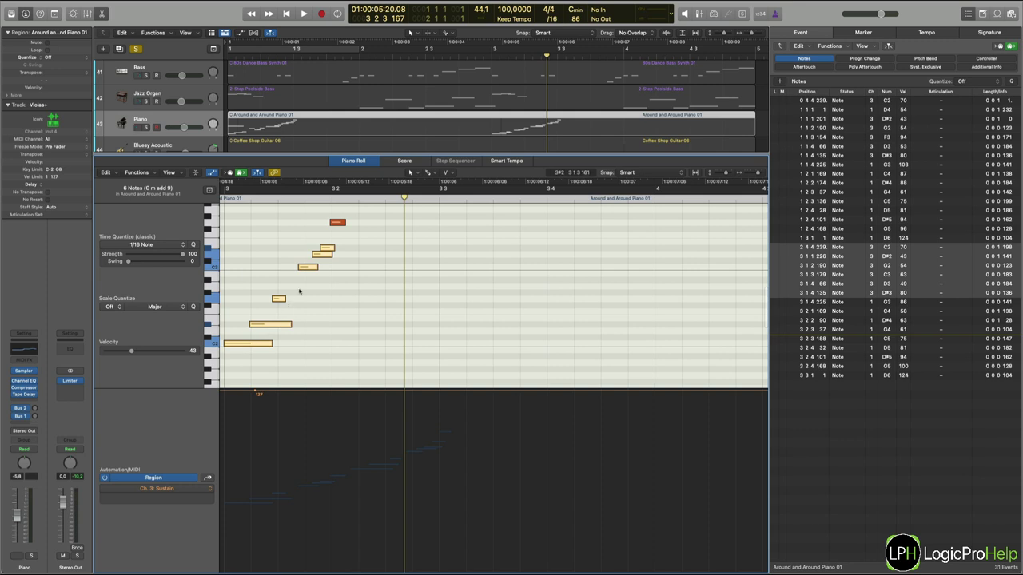
{"action": "scroll", "coordinate": [359, 304], "scroll_direction": "up", "scroll_amount": 6}
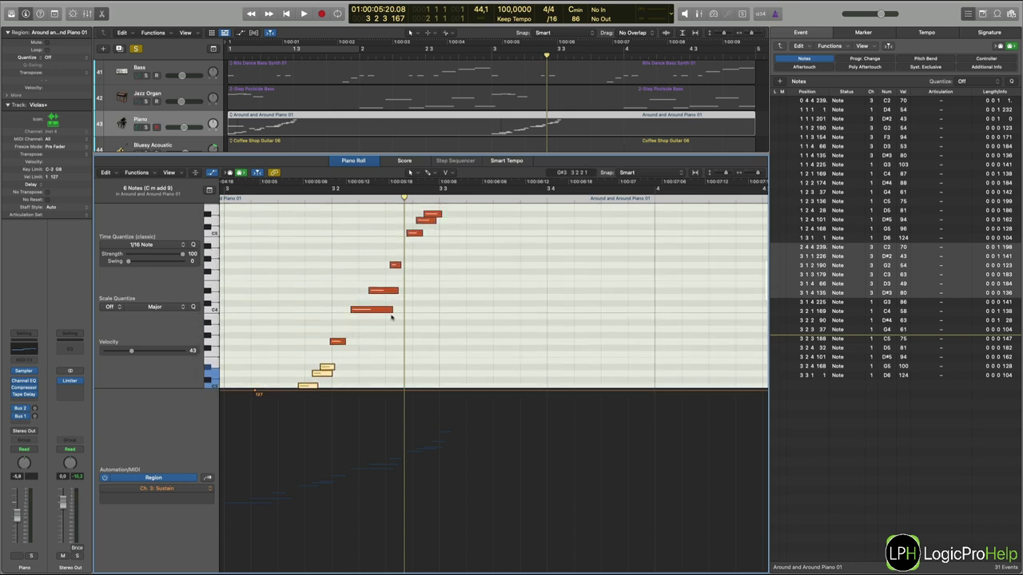
{"action": "scroll", "coordinate": [421, 279], "scroll_direction": "down", "scroll_amount": 4}
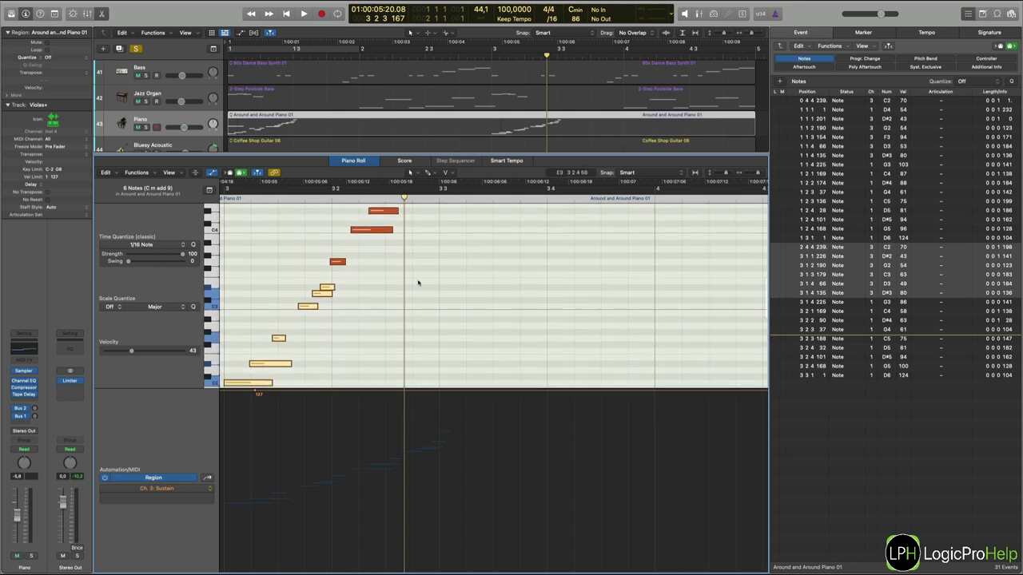
{"action": "scroll", "coordinate": [368, 318], "scroll_direction": "down", "scroll_amount": 2}
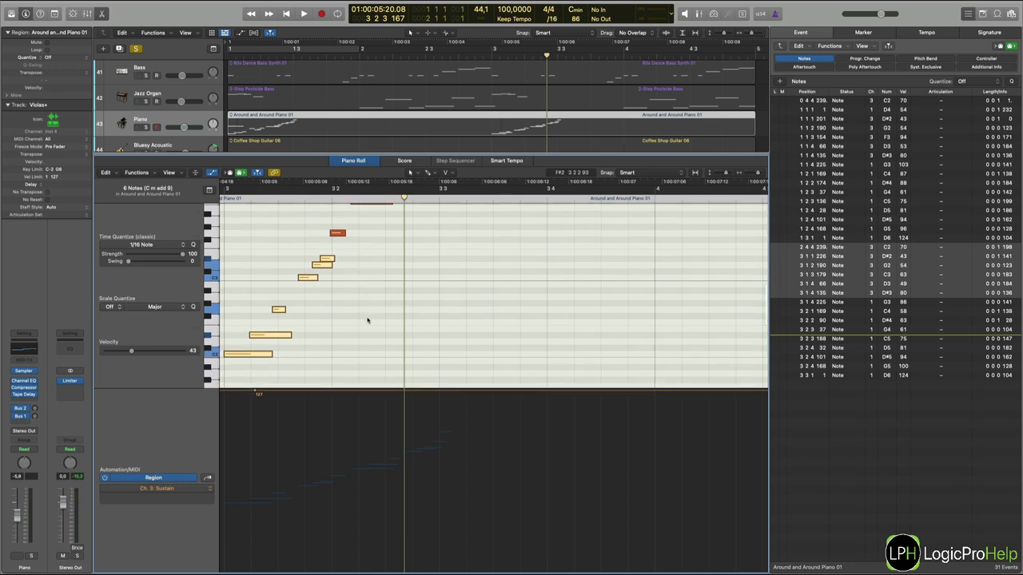
{"action": "left_click_drag", "start_coordinate": [345, 253], "coordinate": [239, 368]}
Return to the piano region's Score view and clear the note selection
{"action": "left_click", "coordinate": [409, 161]}
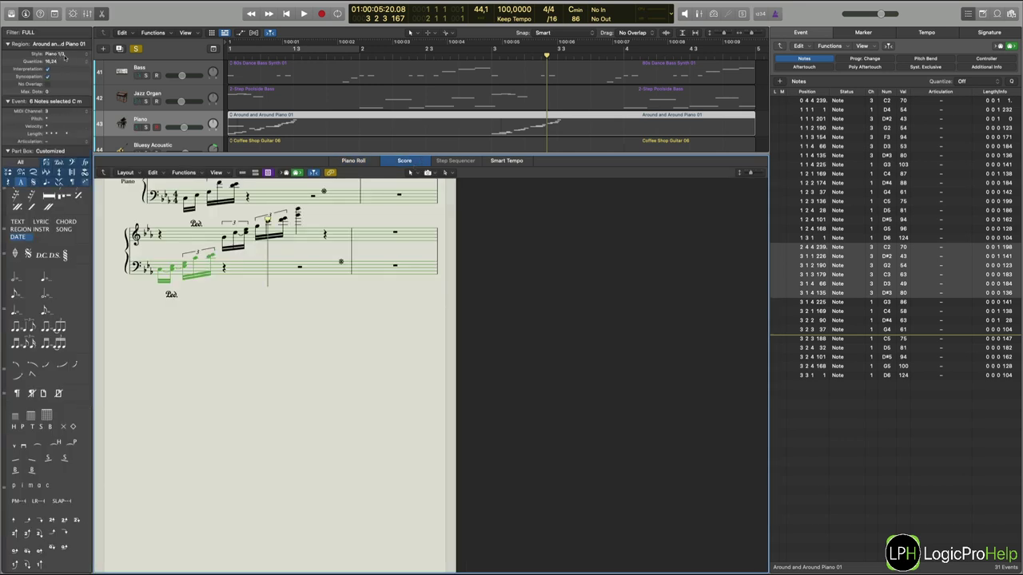
{"action": "left_click", "coordinate": [317, 369]}
{"action": "scroll", "coordinate": [317, 369], "scroll_direction": "up", "scroll_amount": 4}
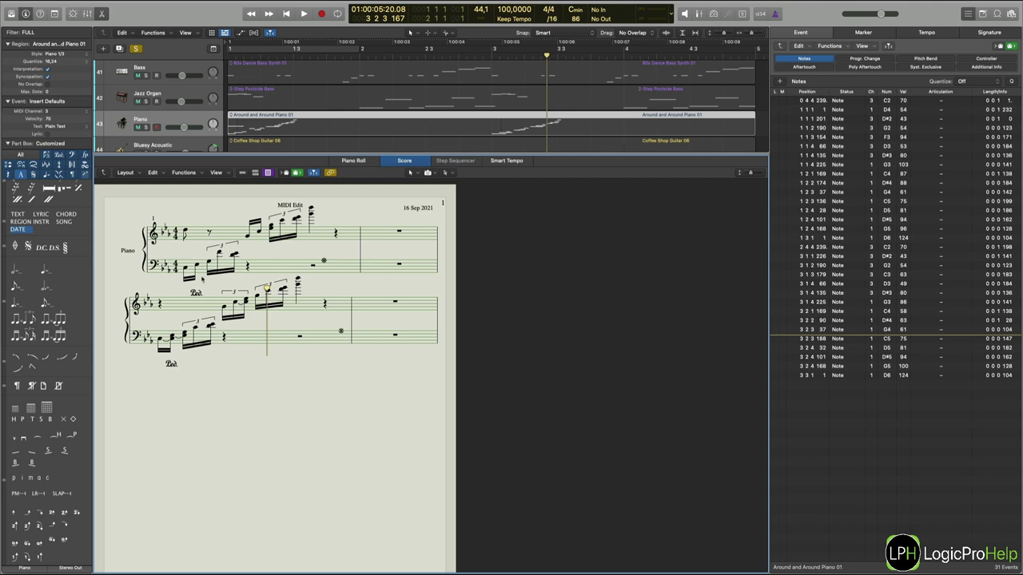
{"action": "left_click", "coordinate": [258, 106]}
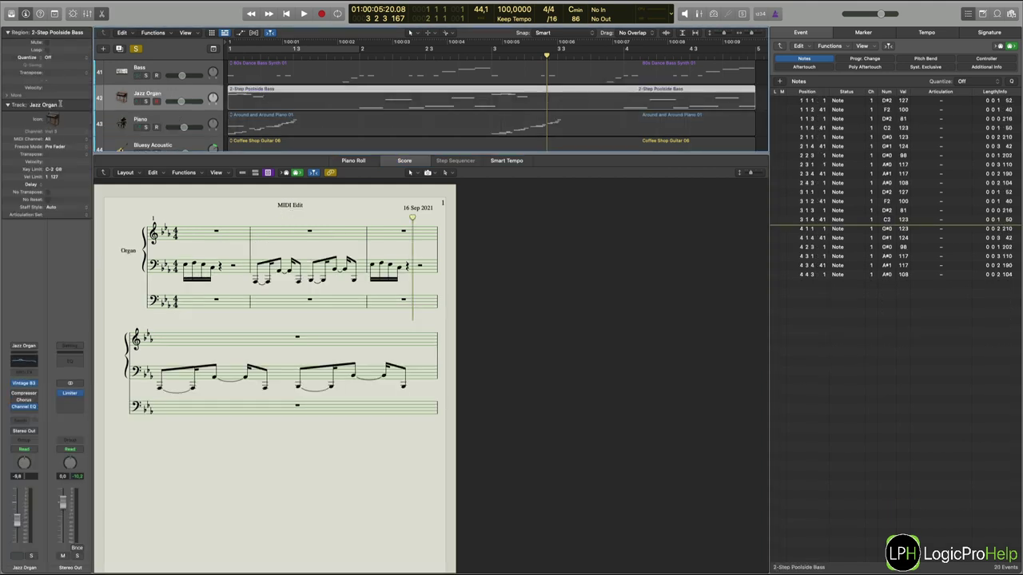
{"action": "left_click", "coordinate": [226, 243]}
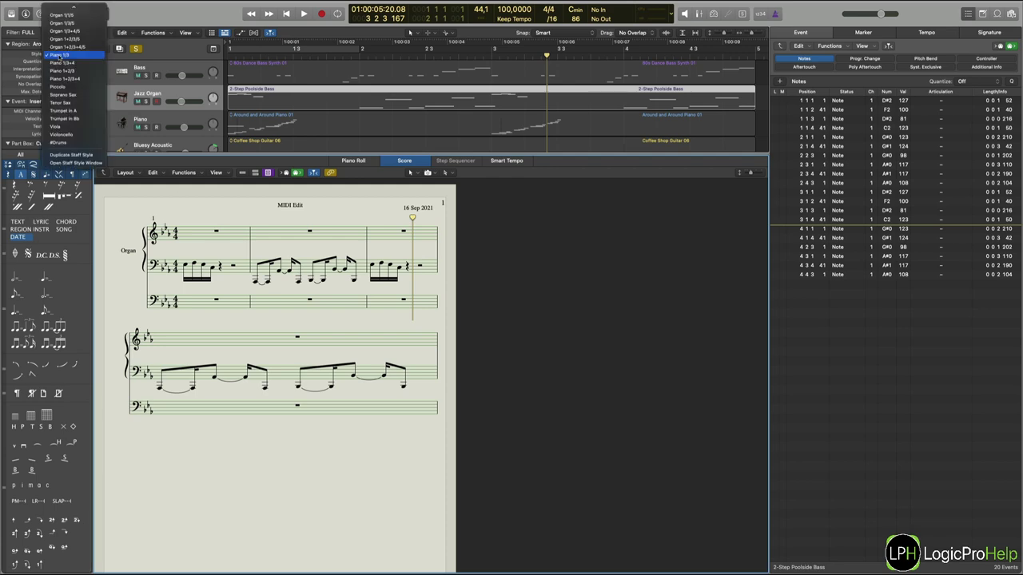
{"action": "key", "text": "p"}
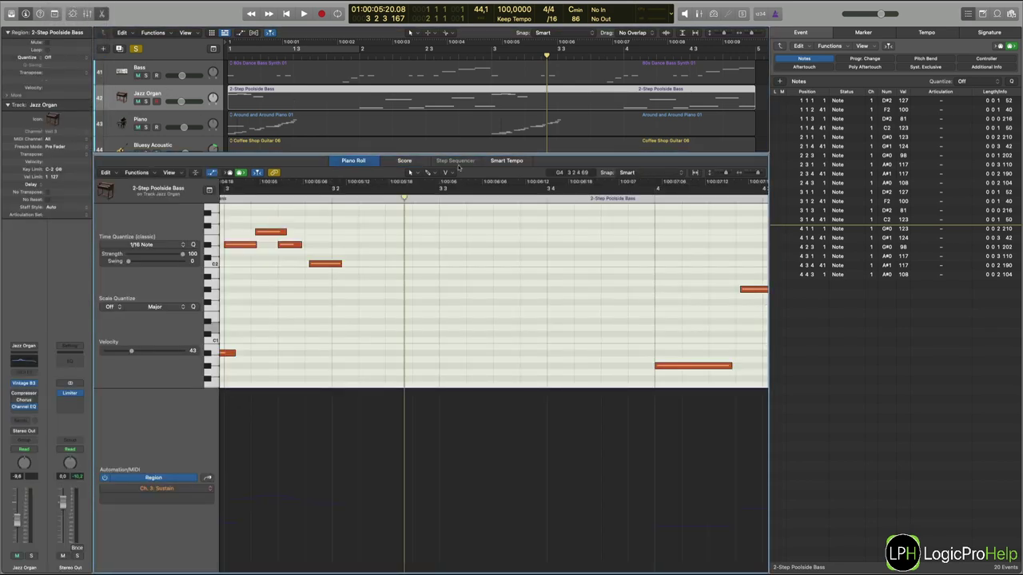
{"action": "left_click", "coordinate": [421, 163]}
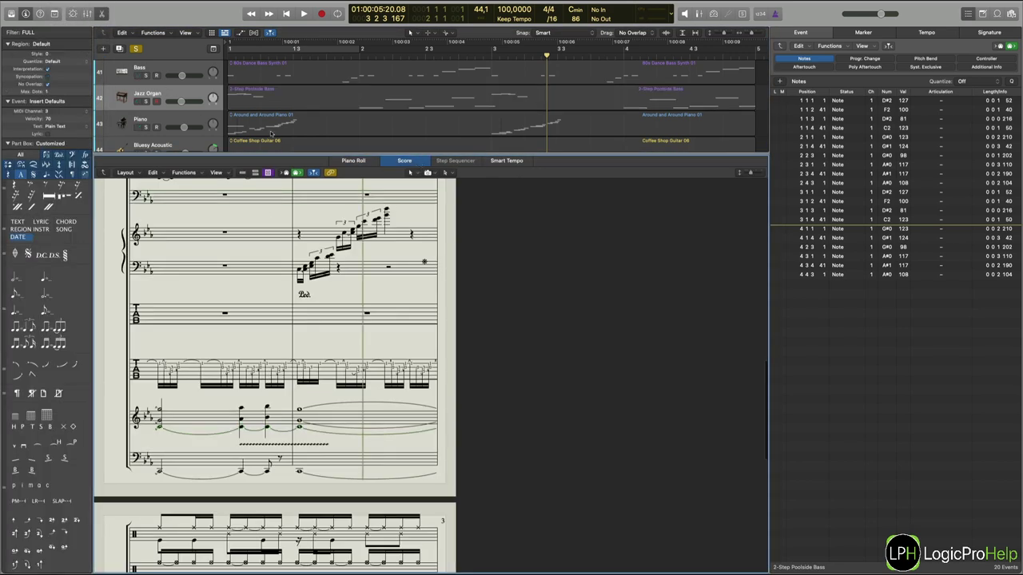
{"action": "left_click", "coordinate": [270, 133]}
Filter the score to Jazz Organ with its 2-Step Poolside Bass region selected, and set the region's staff style to Organ 1/3/5
{"action": "left_click", "coordinate": [281, 97]}
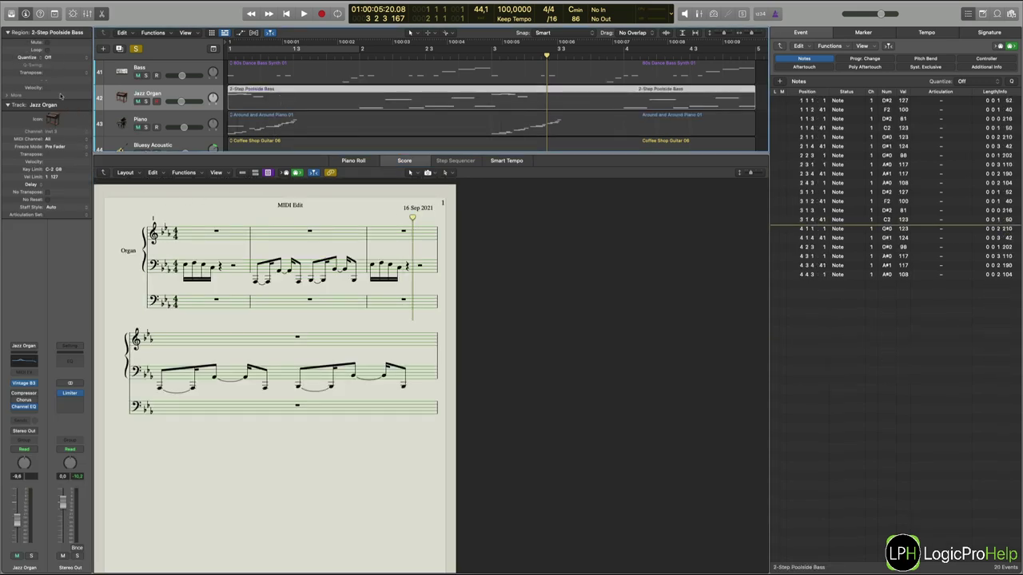
{"action": "left_click", "coordinate": [106, 185]}
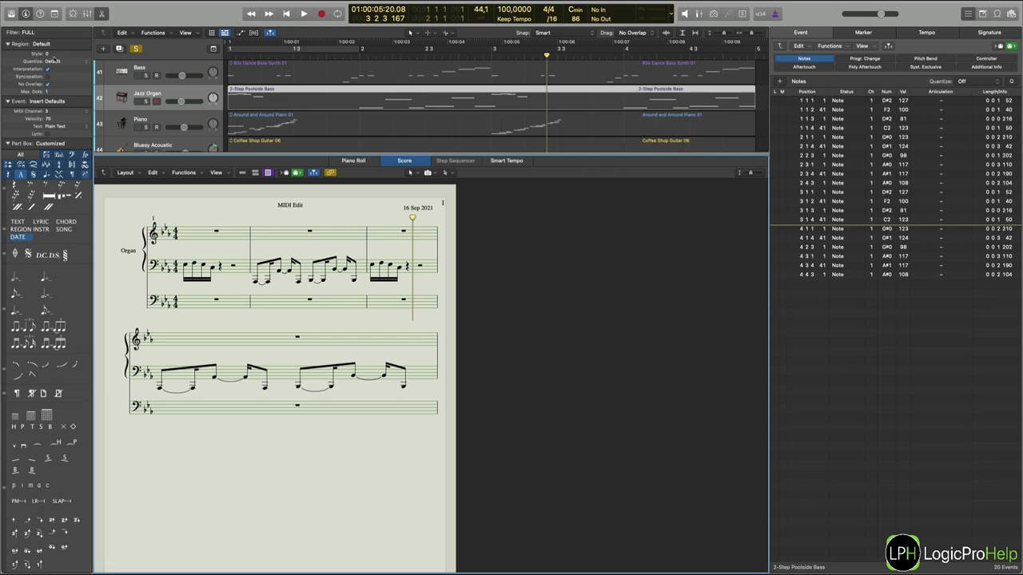
{"action": "left_click", "coordinate": [24, 32]}
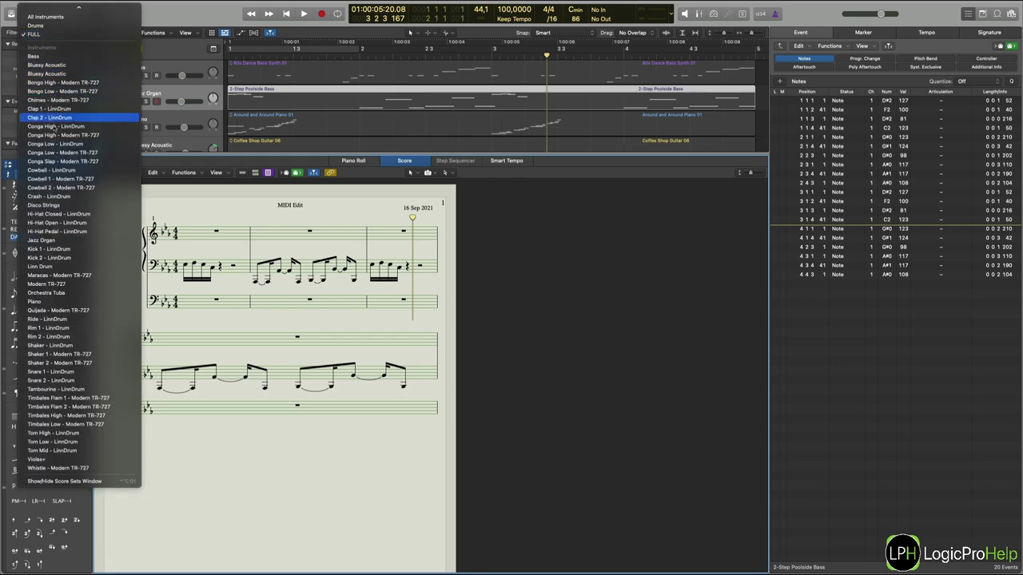
{"action": "left_click", "coordinate": [42, 240]}
{"action": "left_click", "coordinate": [57, 54]}
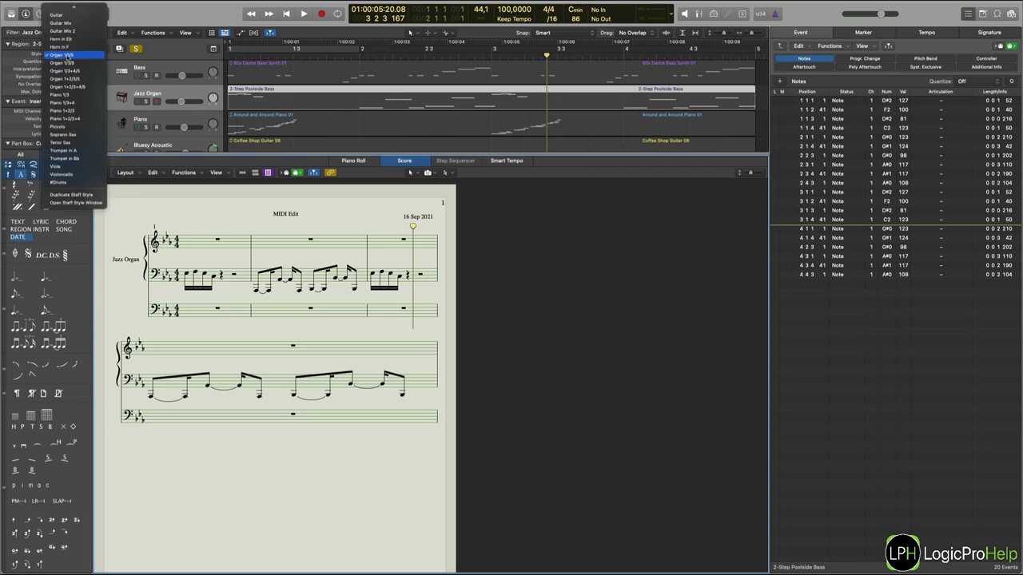
{"action": "left_click", "coordinate": [62, 63]}
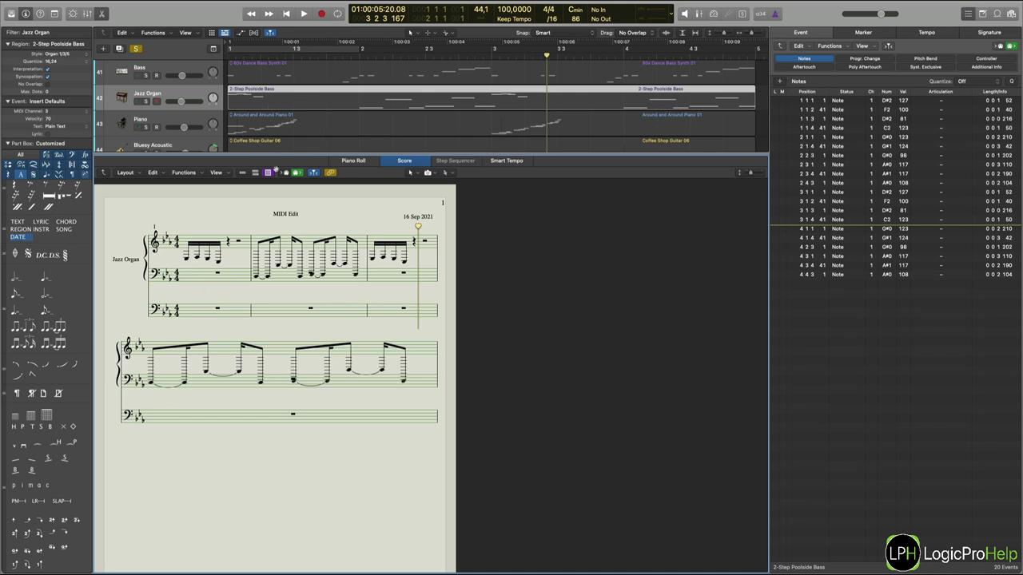
Assign all notes of the 2-Step Poolside Bass region to MIDI channel 3, then return to the Score view and clear the selection
{"action": "left_click", "coordinate": [366, 161]}
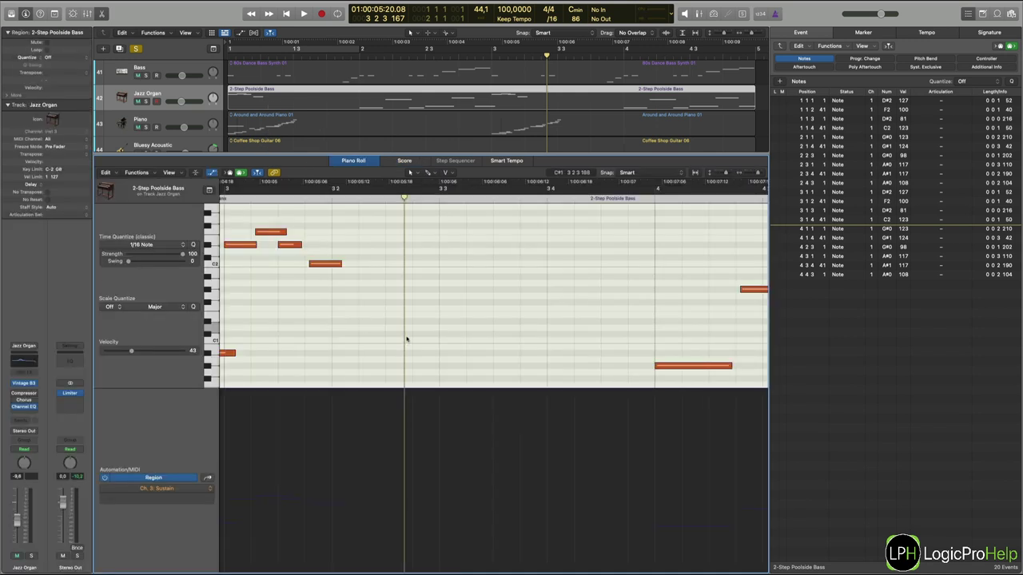
{"action": "key", "text": "super+a"}
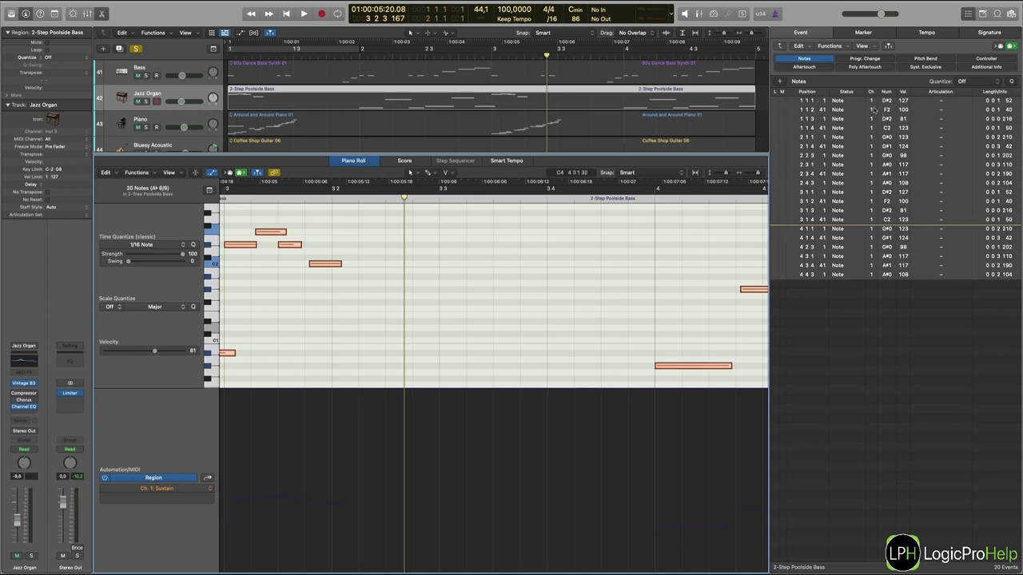
{"action": "left_click_drag", "start_coordinate": [872, 109], "coordinate": [873, 104]}
{"action": "left_click", "coordinate": [404, 161]}
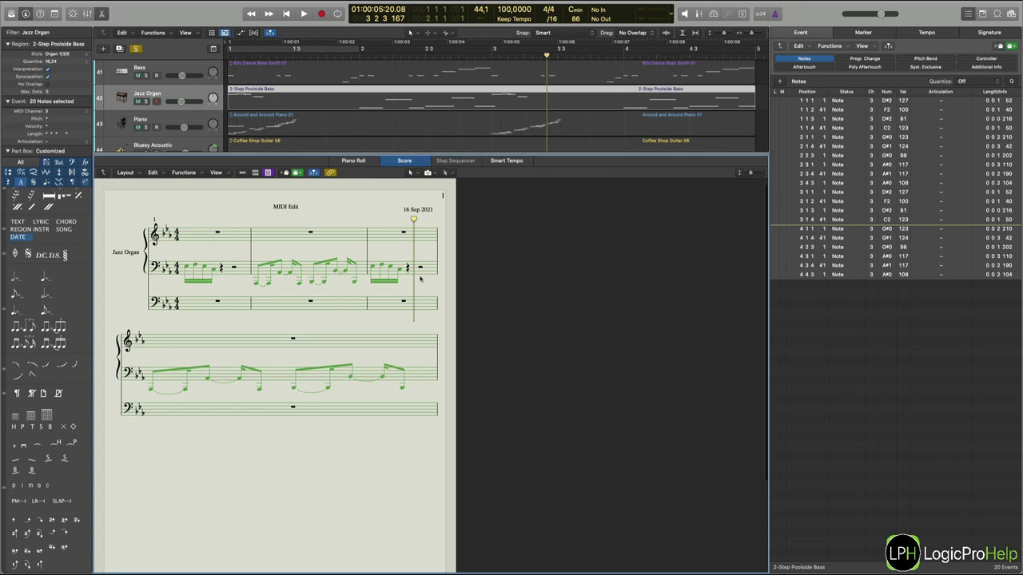
{"action": "left_click", "coordinate": [269, 449]}
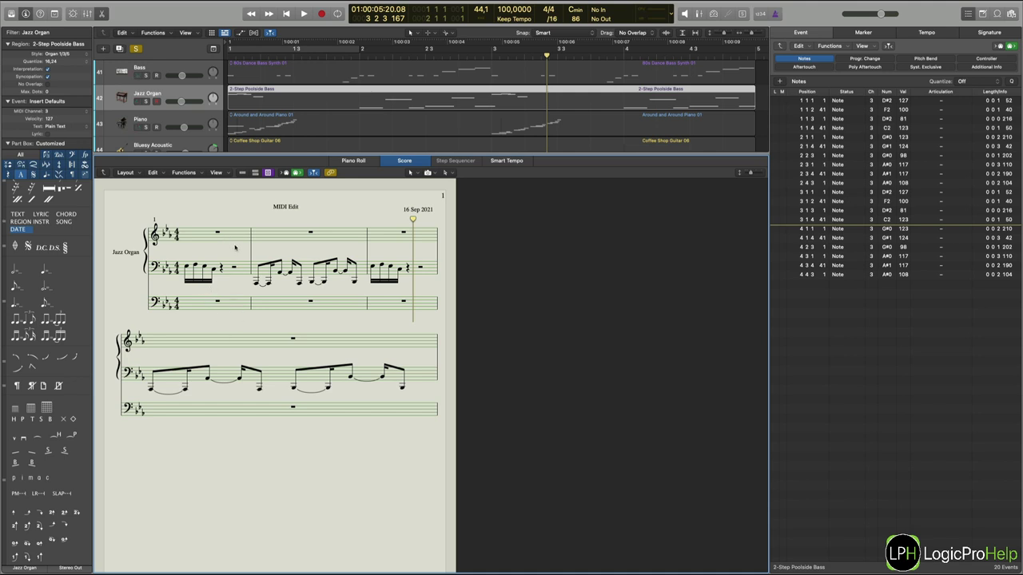
Change the MIDI channel of the G#0 note at position 2 1 1 1 to 5 and clear the note selection
{"action": "left_click", "coordinate": [268, 282]}
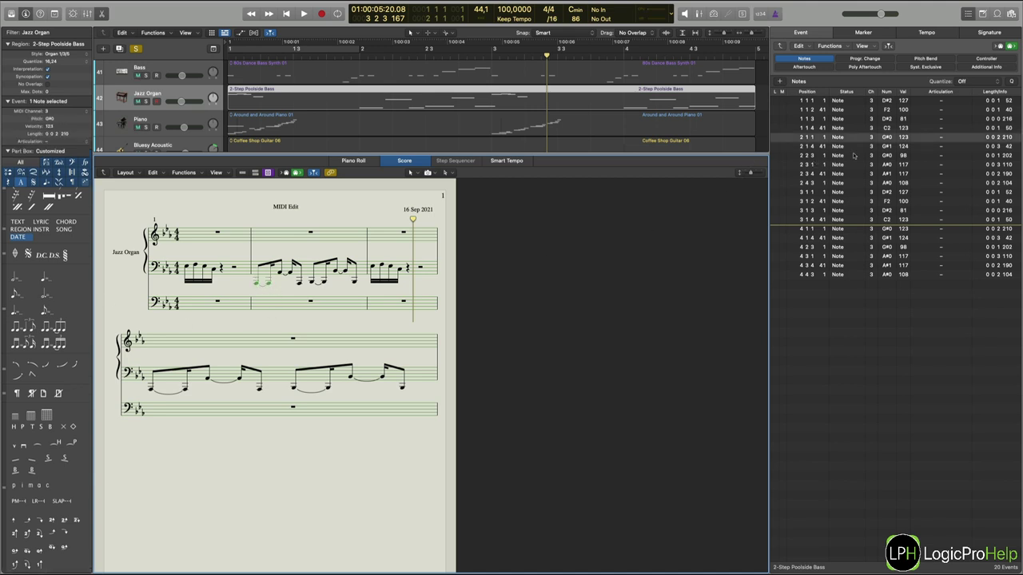
{"action": "left_click", "coordinate": [875, 137]}
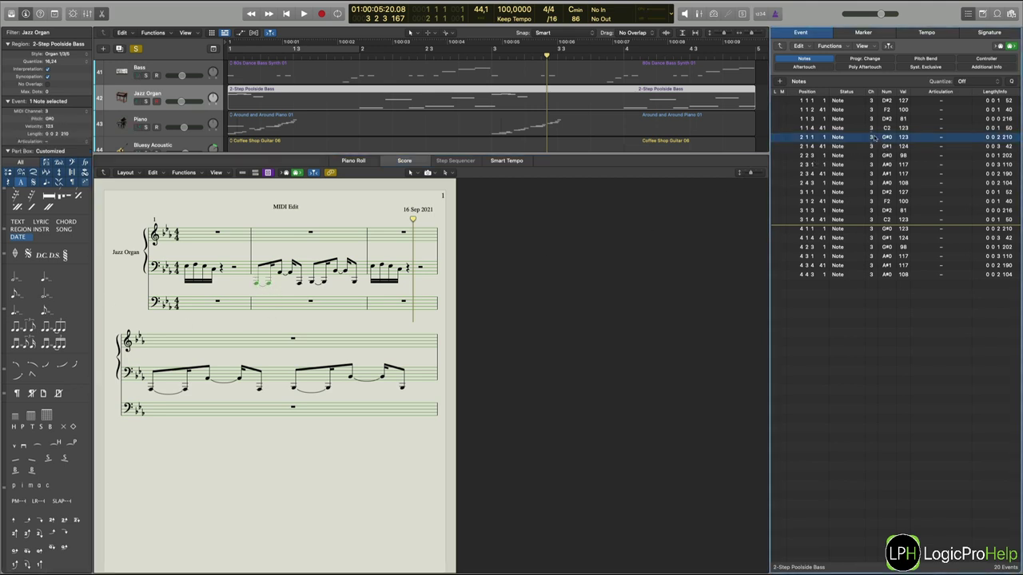
{"action": "left_click_drag", "start_coordinate": [875, 138], "coordinate": [875, 136]}
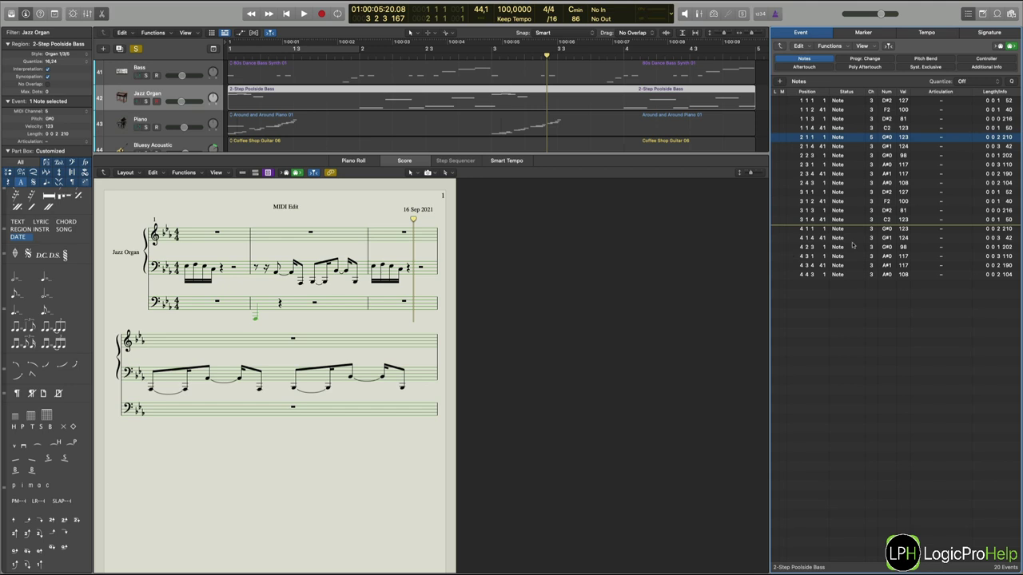
{"action": "left_click", "coordinate": [846, 312]}
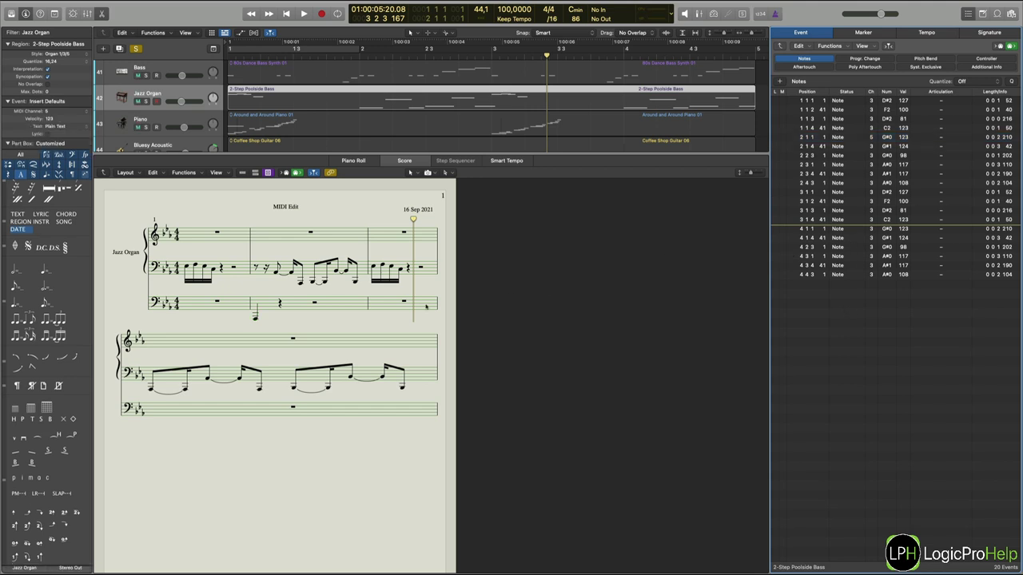
{"action": "left_click", "coordinate": [176, 221]}
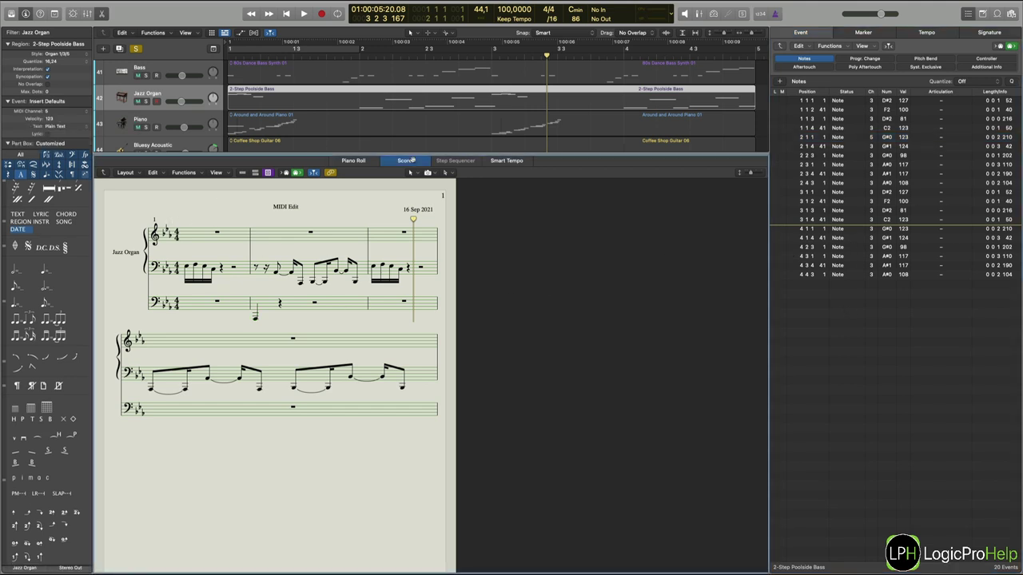
Show the Jazz Organ region in the Piano Roll and look over its notes from bar 2 to bar 4
{"action": "left_click", "coordinate": [362, 162]}
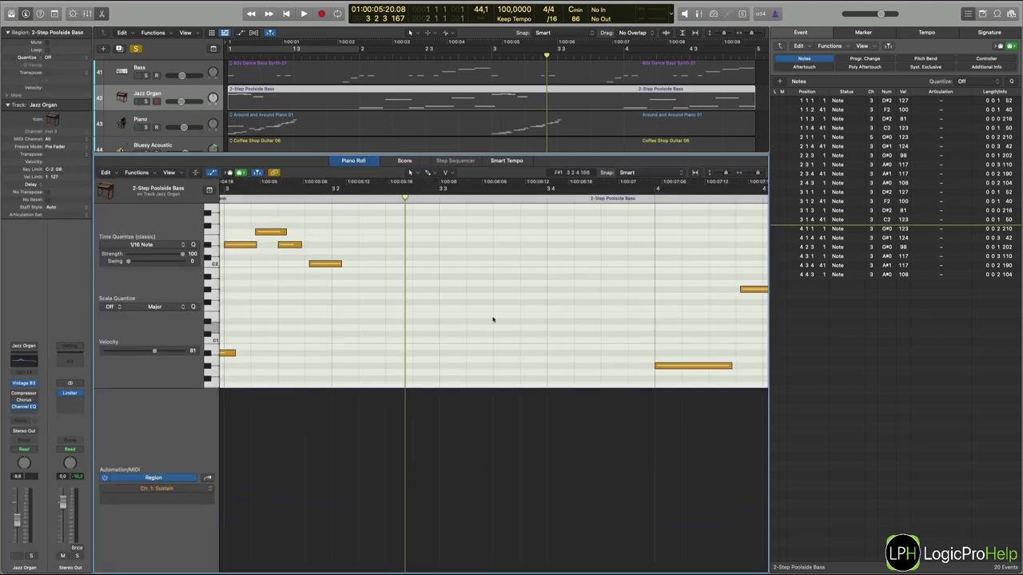
{"action": "scroll", "coordinate": [582, 331], "scroll_direction": "up", "scroll_amount": 5}
{"action": "scroll", "coordinate": [582, 331], "scroll_direction": "left", "scroll_amount": 5}
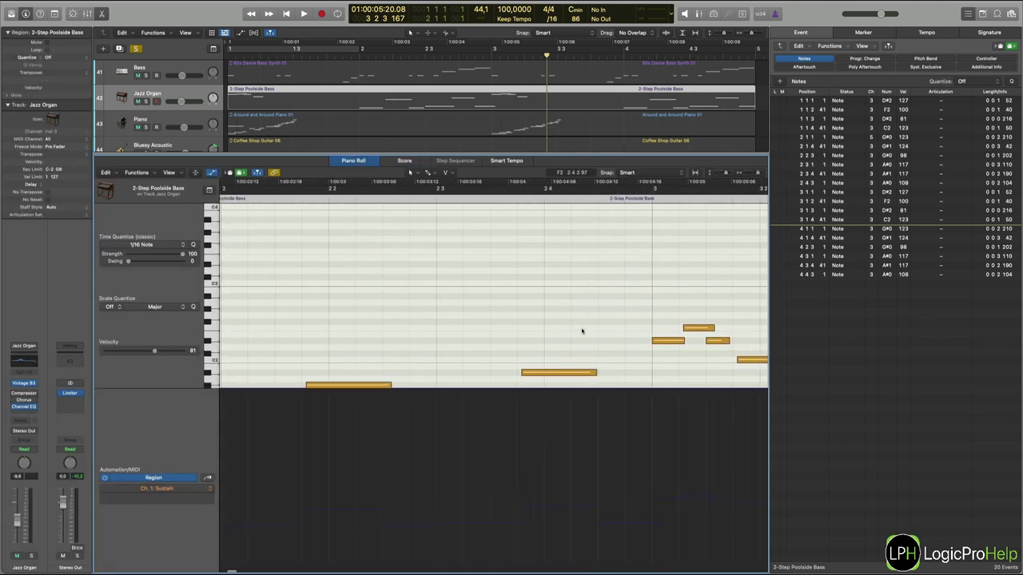
{"action": "scroll", "coordinate": [582, 331], "scroll_direction": "down", "scroll_amount": 5}
{"action": "scroll", "coordinate": [582, 331], "scroll_direction": "right", "scroll_amount": 5}
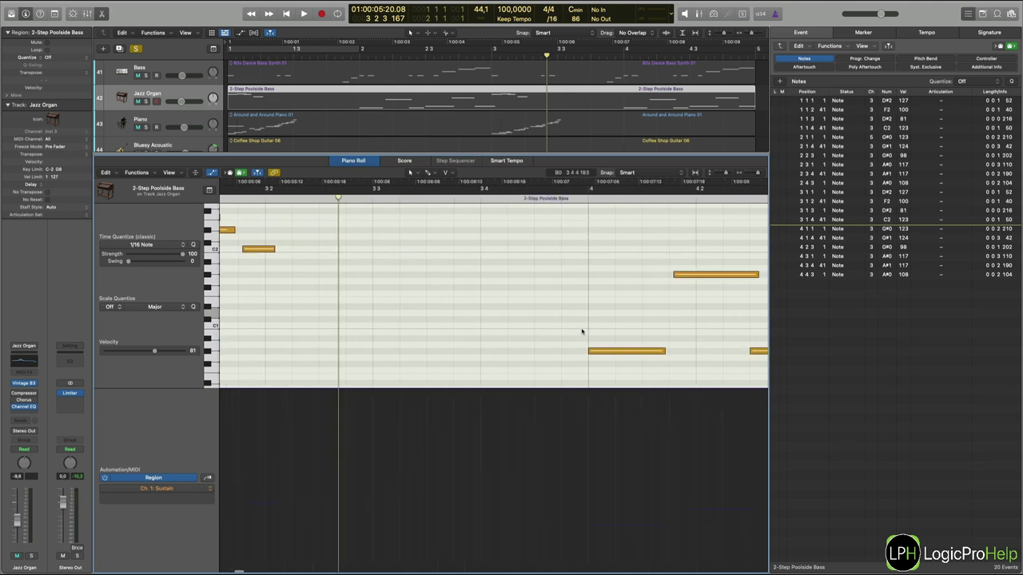
{"action": "scroll", "coordinate": [581, 331], "scroll_direction": "right", "scroll_amount": 1}
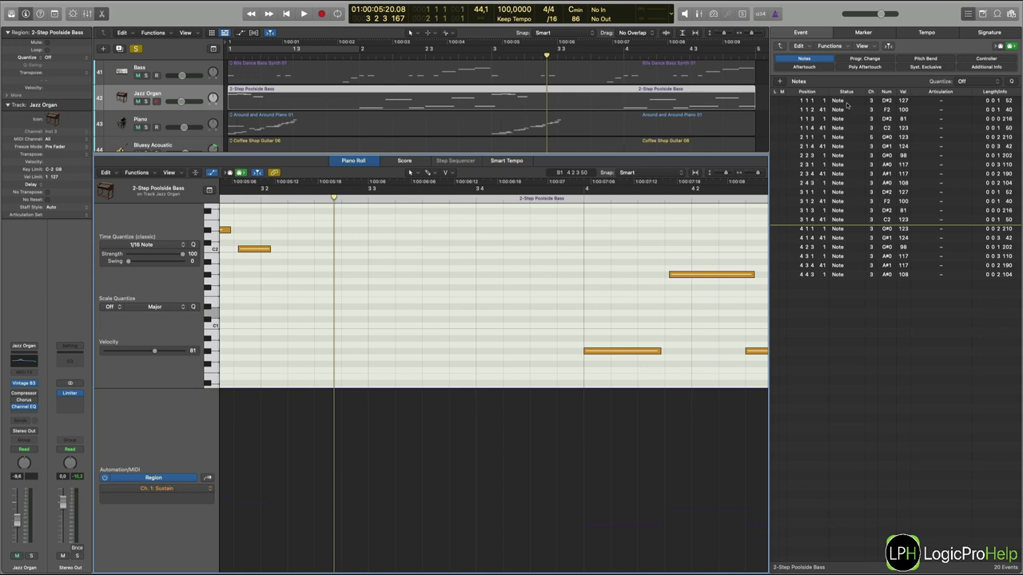
Try the Event List's Notes, Program Change, Pitch Bend and Controller filters on and off, ending with only Notes enabled
{"action": "left_click", "coordinate": [864, 58]}
{"action": "left_click", "coordinate": [925, 59]}
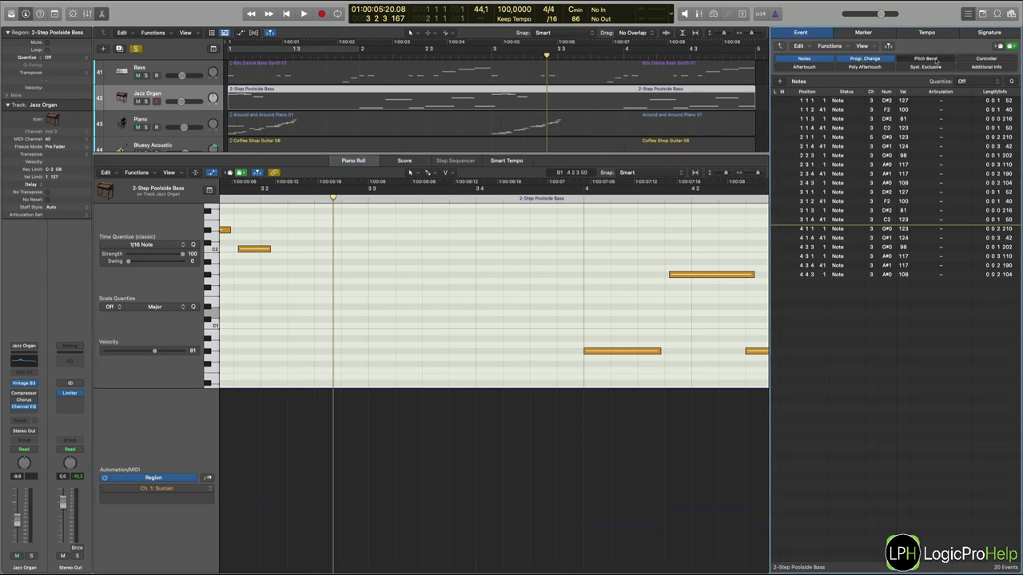
{"action": "left_click", "coordinate": [823, 61]}
{"action": "left_click", "coordinate": [926, 58]}
{"action": "left_click", "coordinate": [986, 59]}
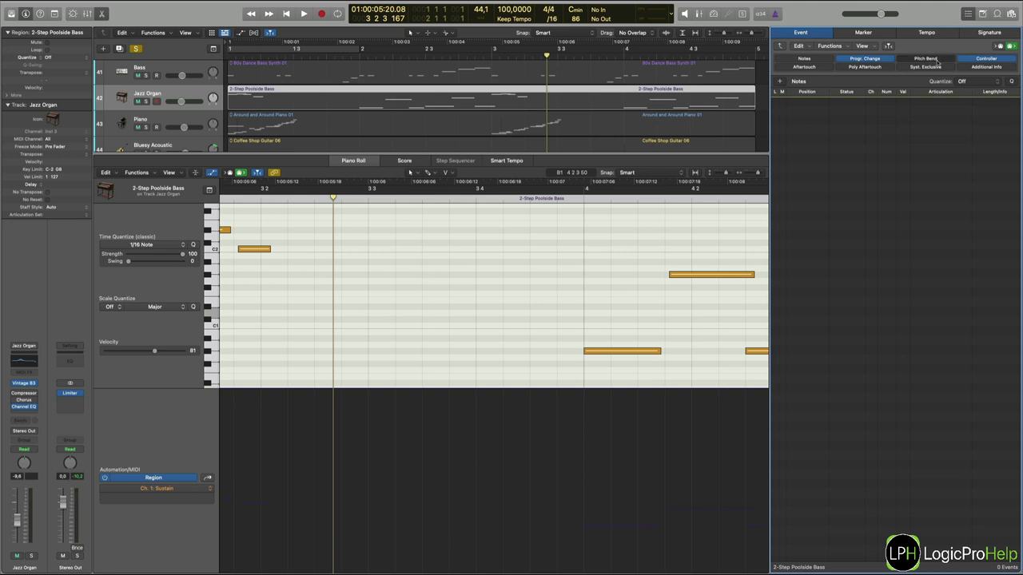
{"action": "left_click", "coordinate": [940, 62]}
{"action": "left_click", "coordinate": [940, 61]}
{"action": "left_click", "coordinate": [877, 60]}
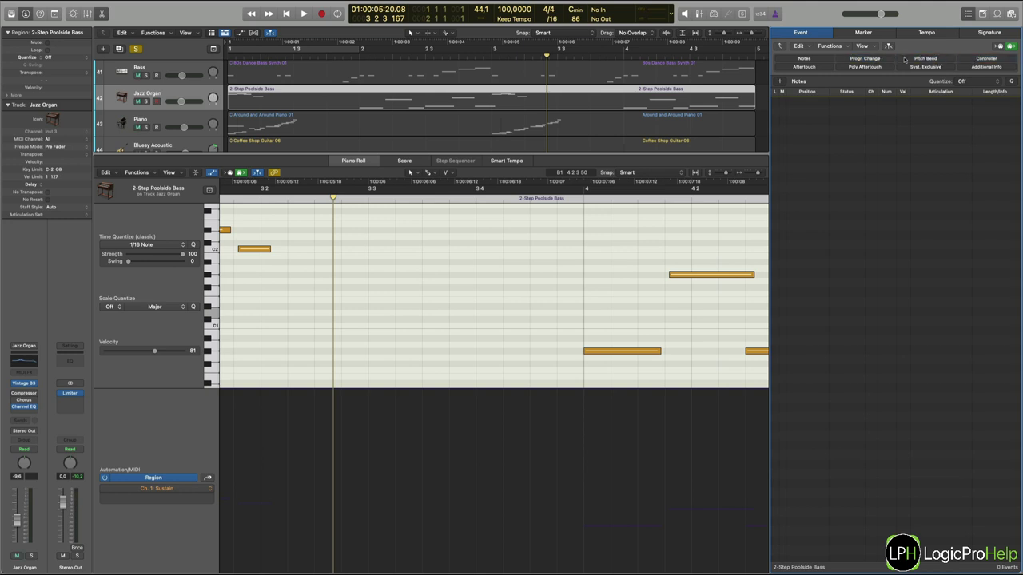
{"action": "left_click", "coordinate": [830, 61]}
{"action": "left_click", "coordinate": [888, 61]}
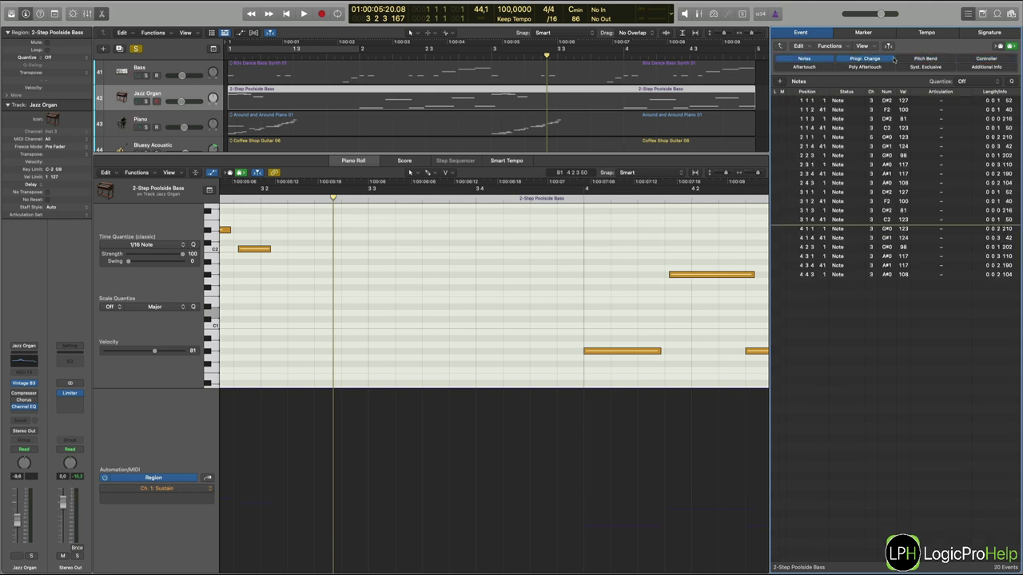
{"action": "left_click", "coordinate": [892, 60]}
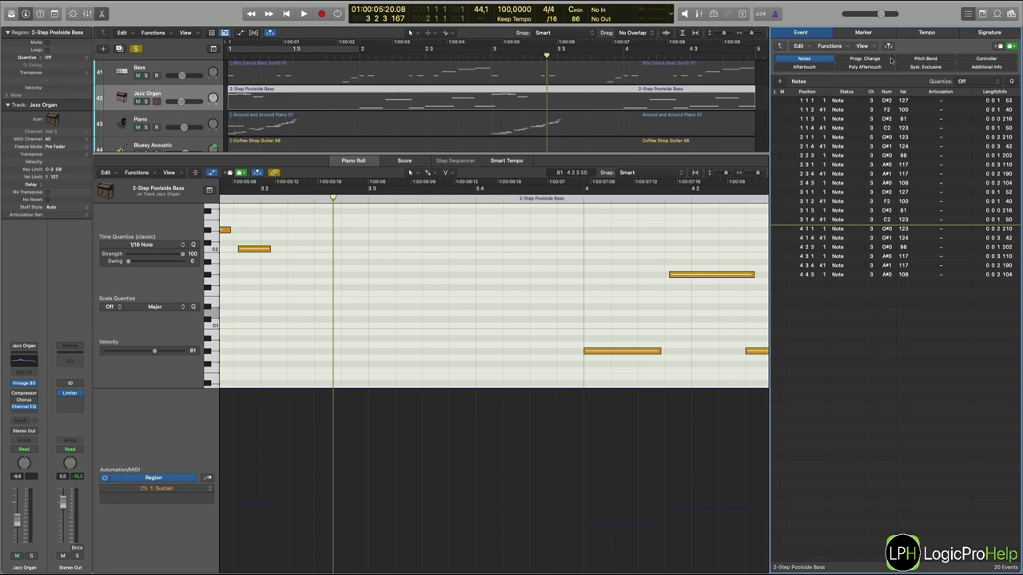